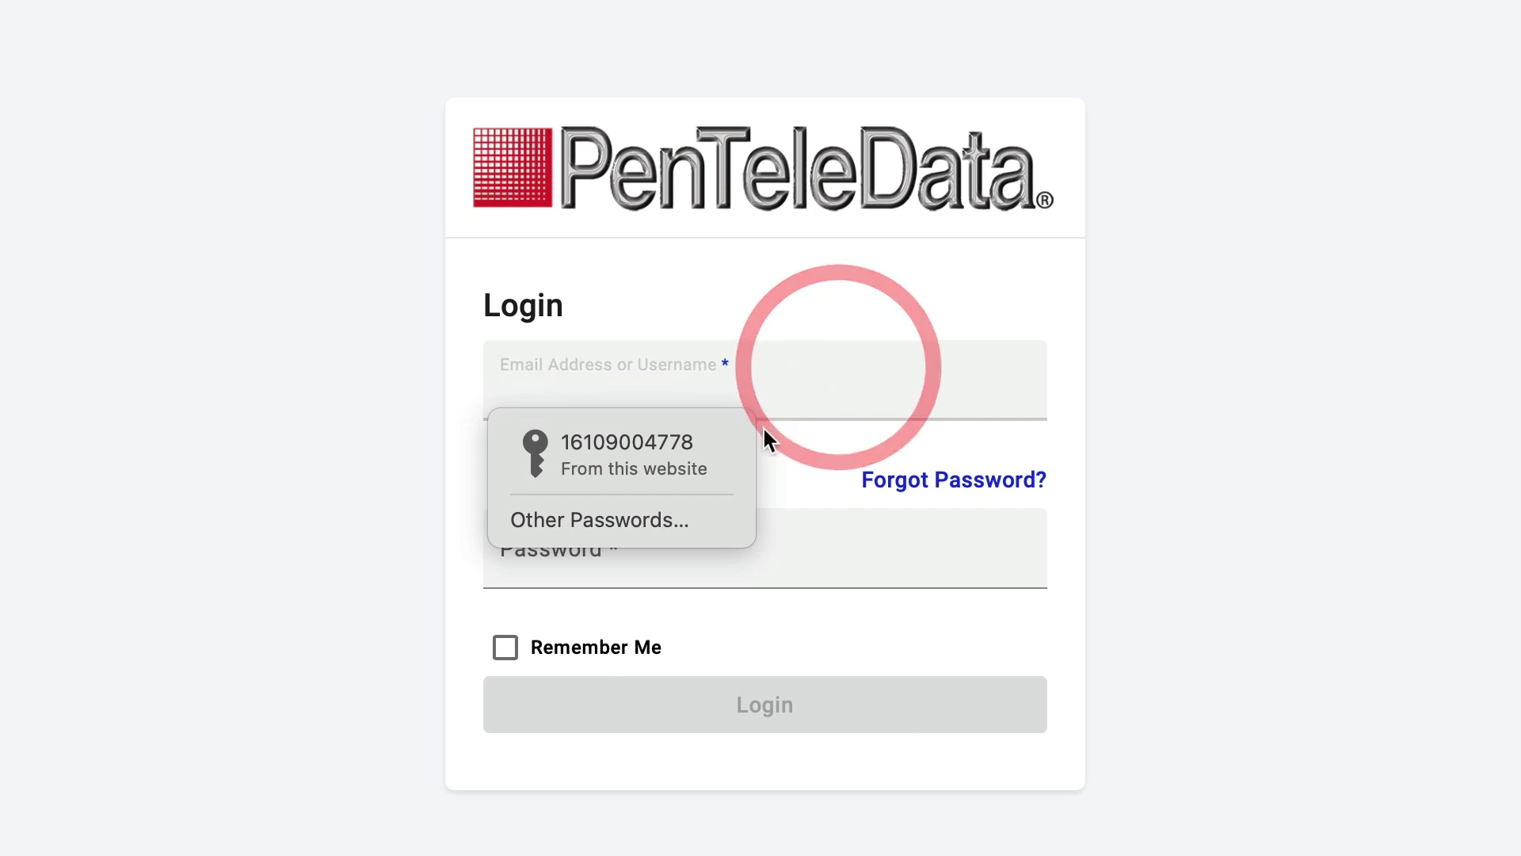
Step: Log in to the voice portal with the saved username and account password
left_click(709, 441)
left_click(727, 713)
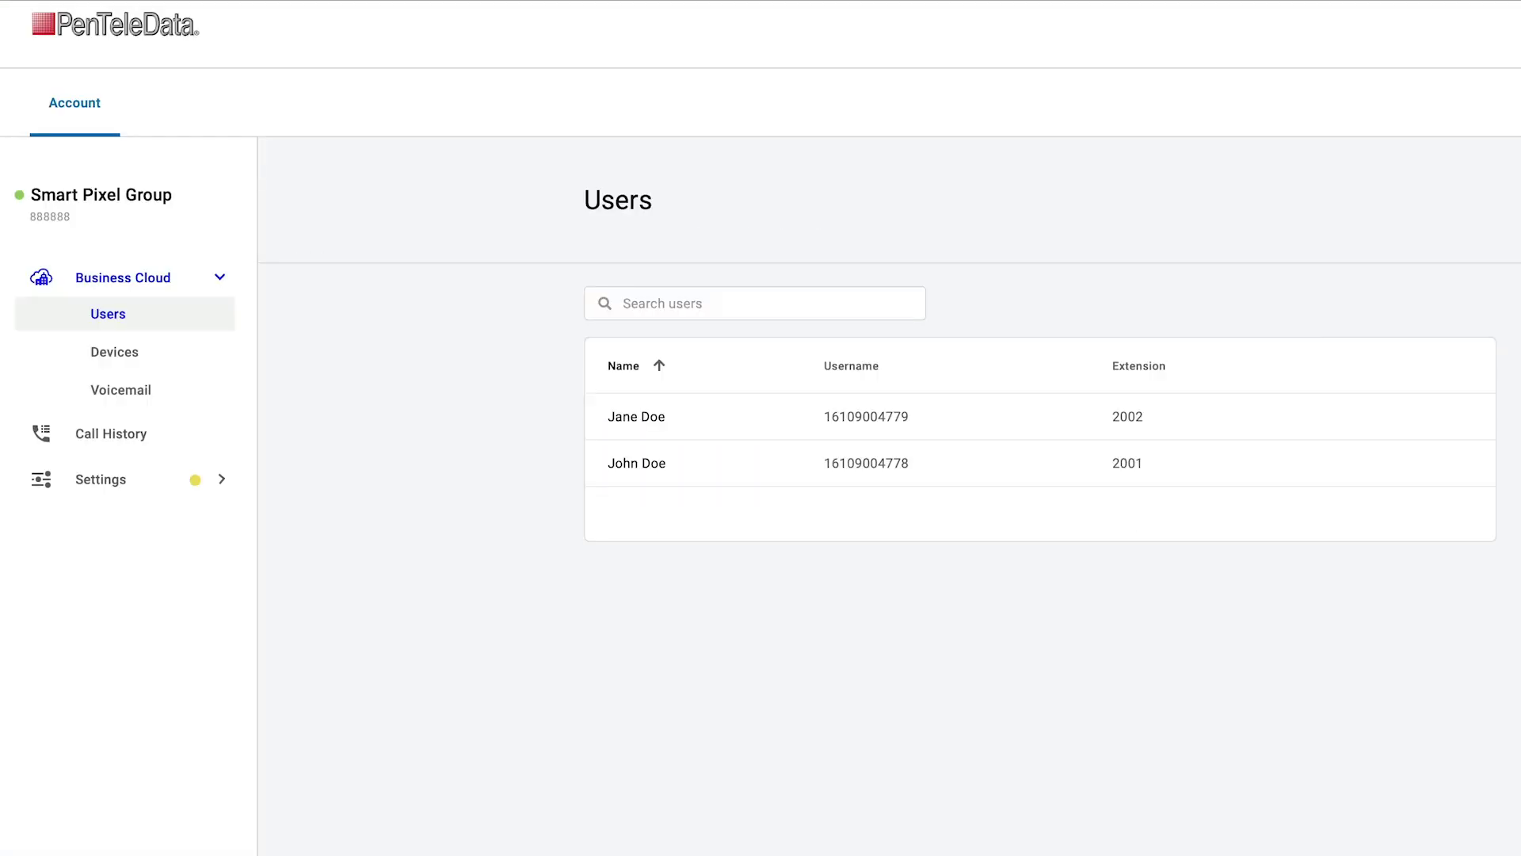
Step: Look through the account's Users, Devices, Voicemail, Call History and Settings sections
left_click(155, 318)
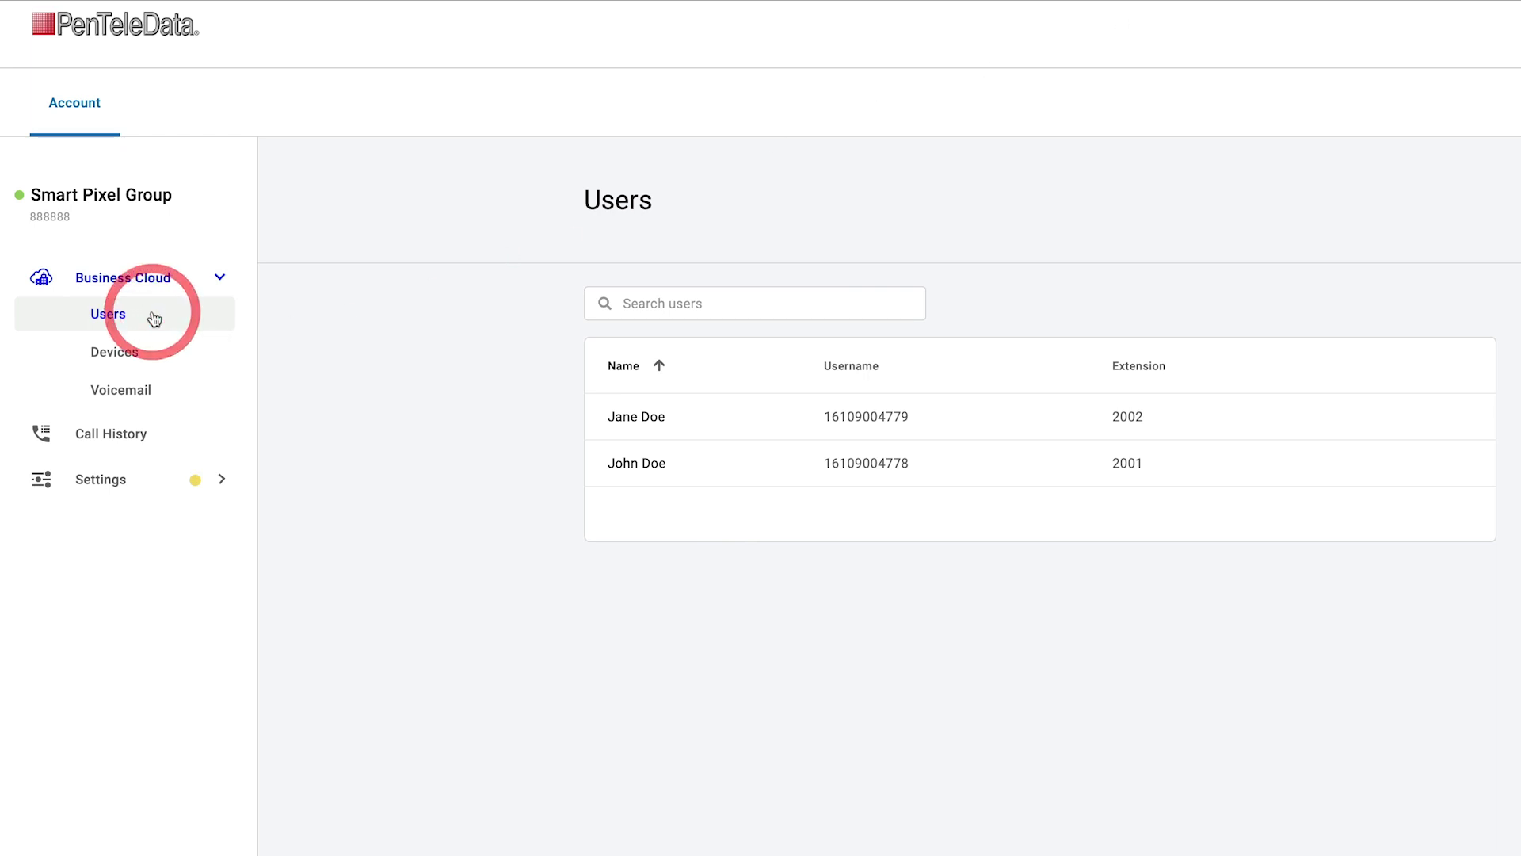
left_click(137, 355)
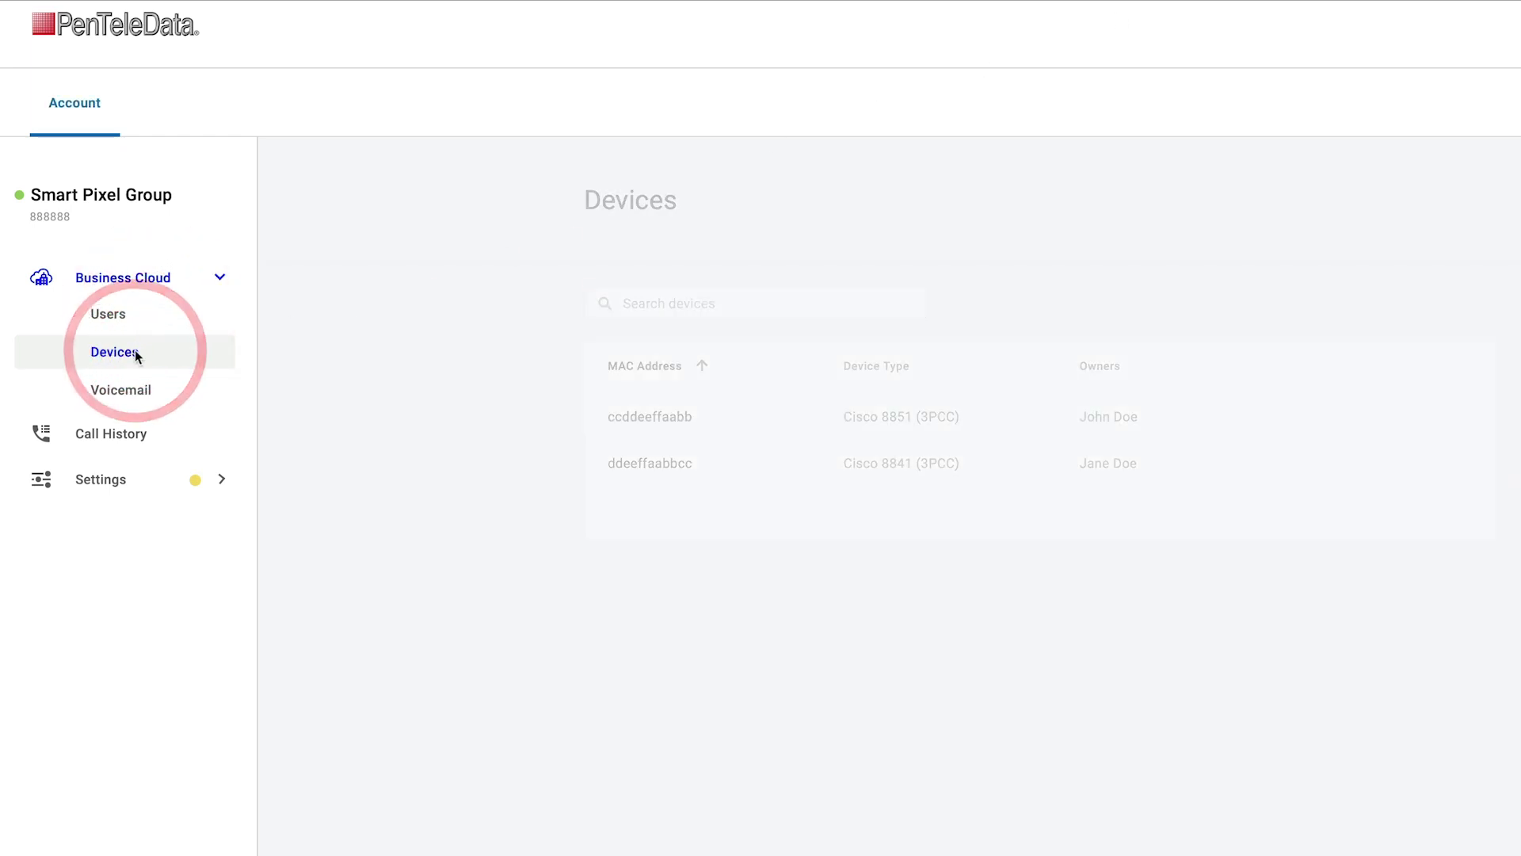
left_click(134, 391)
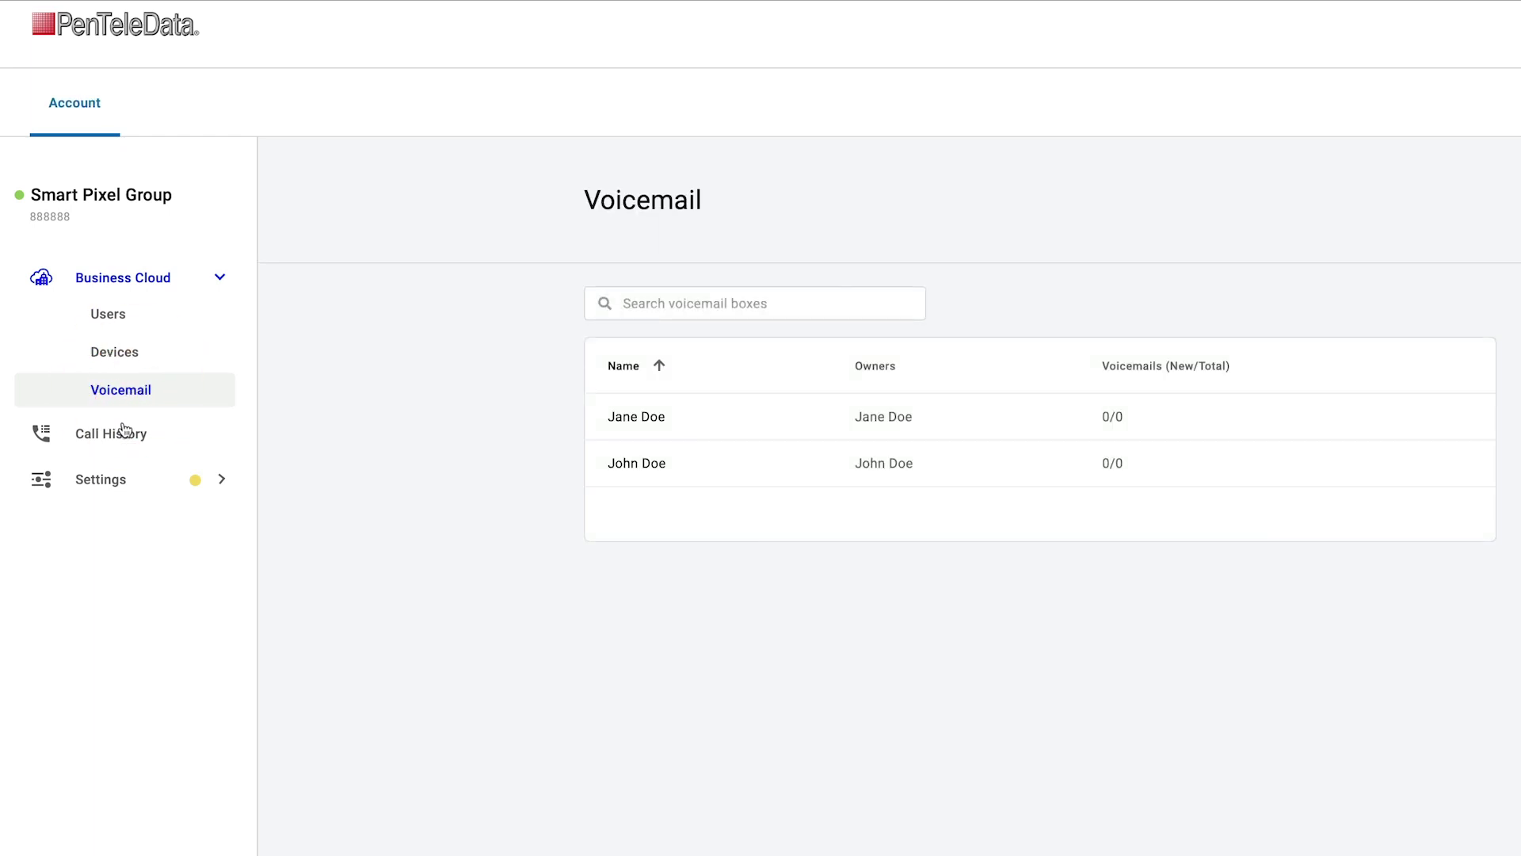
left_click(124, 434)
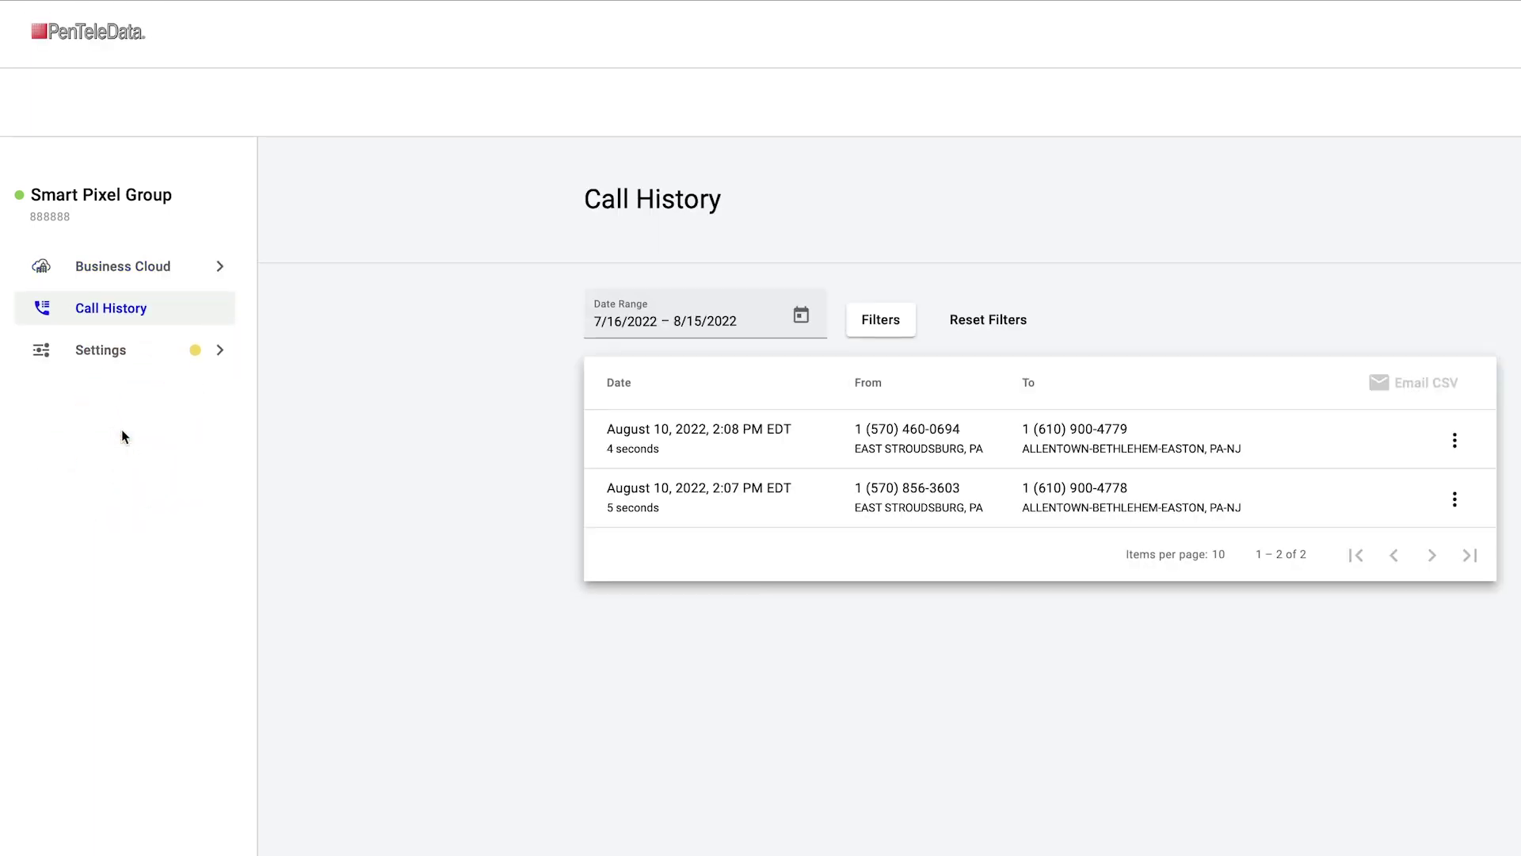
left_click(113, 361)
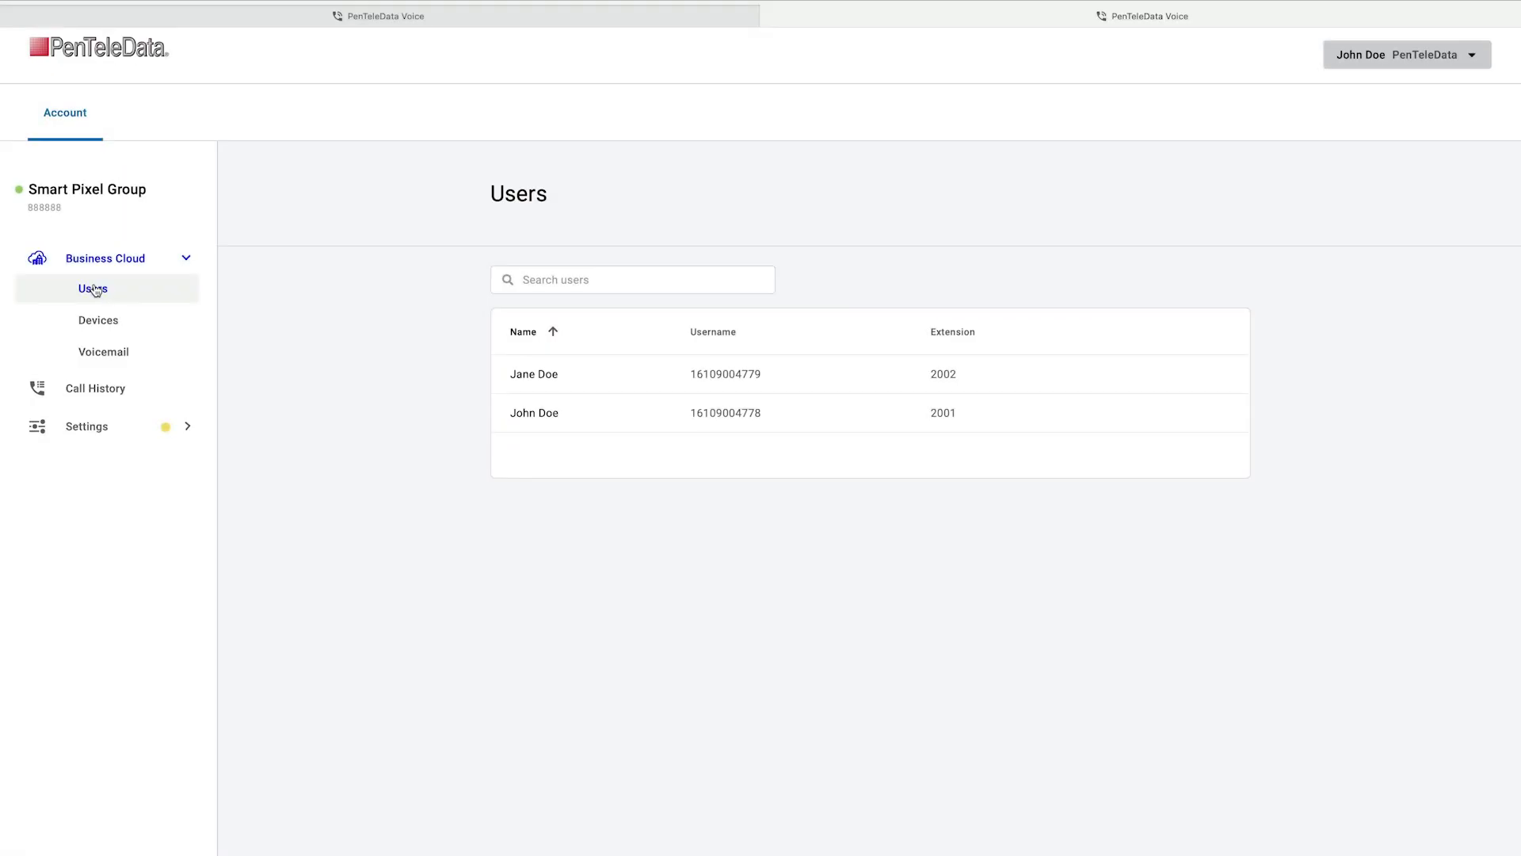
Step: View the call details of the user with extension 2002 in the Business Cloud user list
left_click(94, 290)
left_click(535, 376)
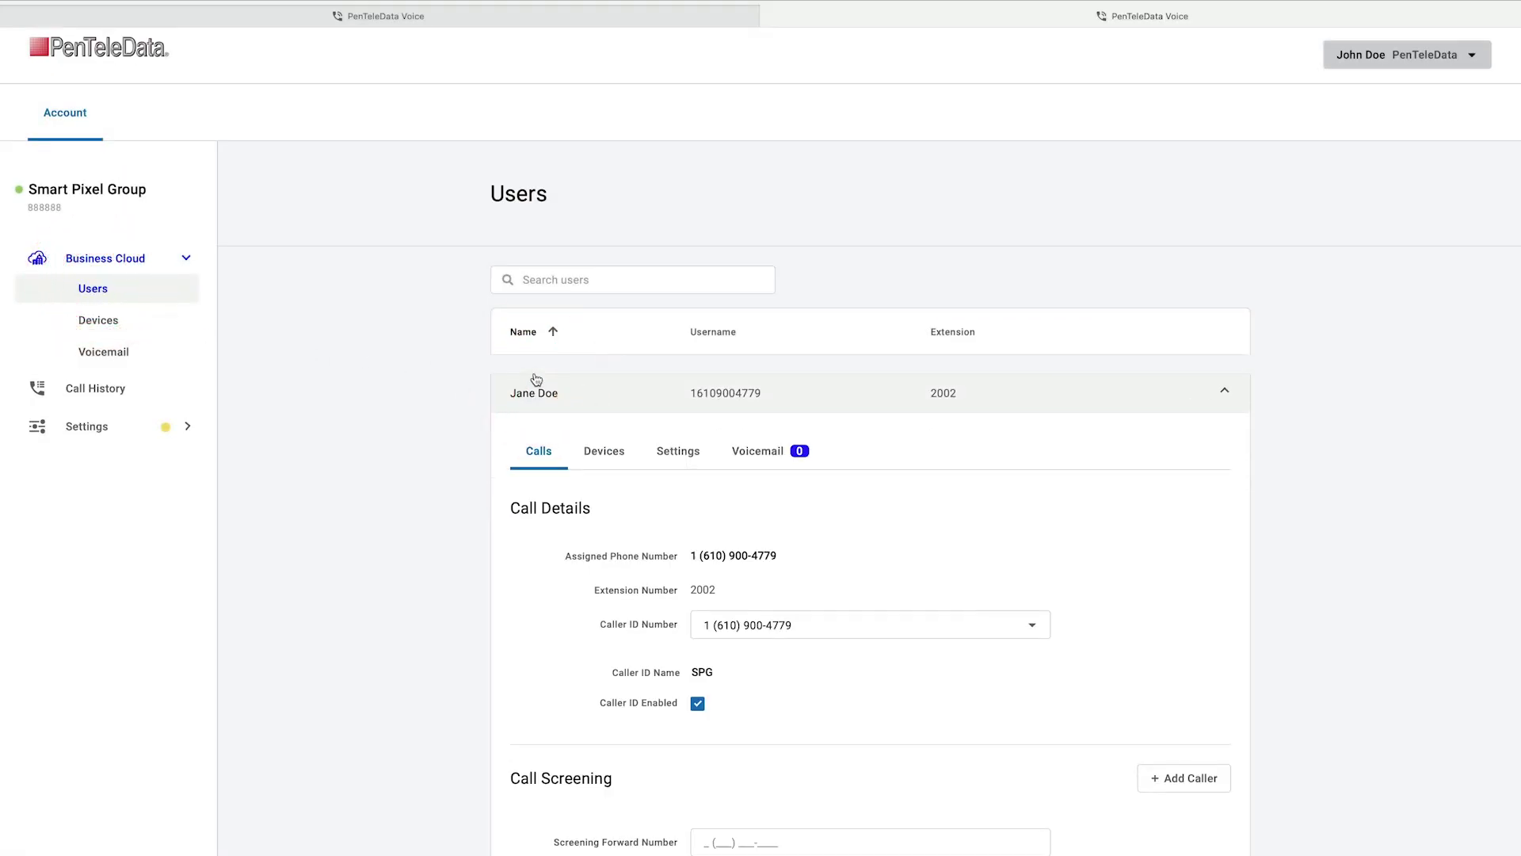
scroll(394, 516, "down", 3)
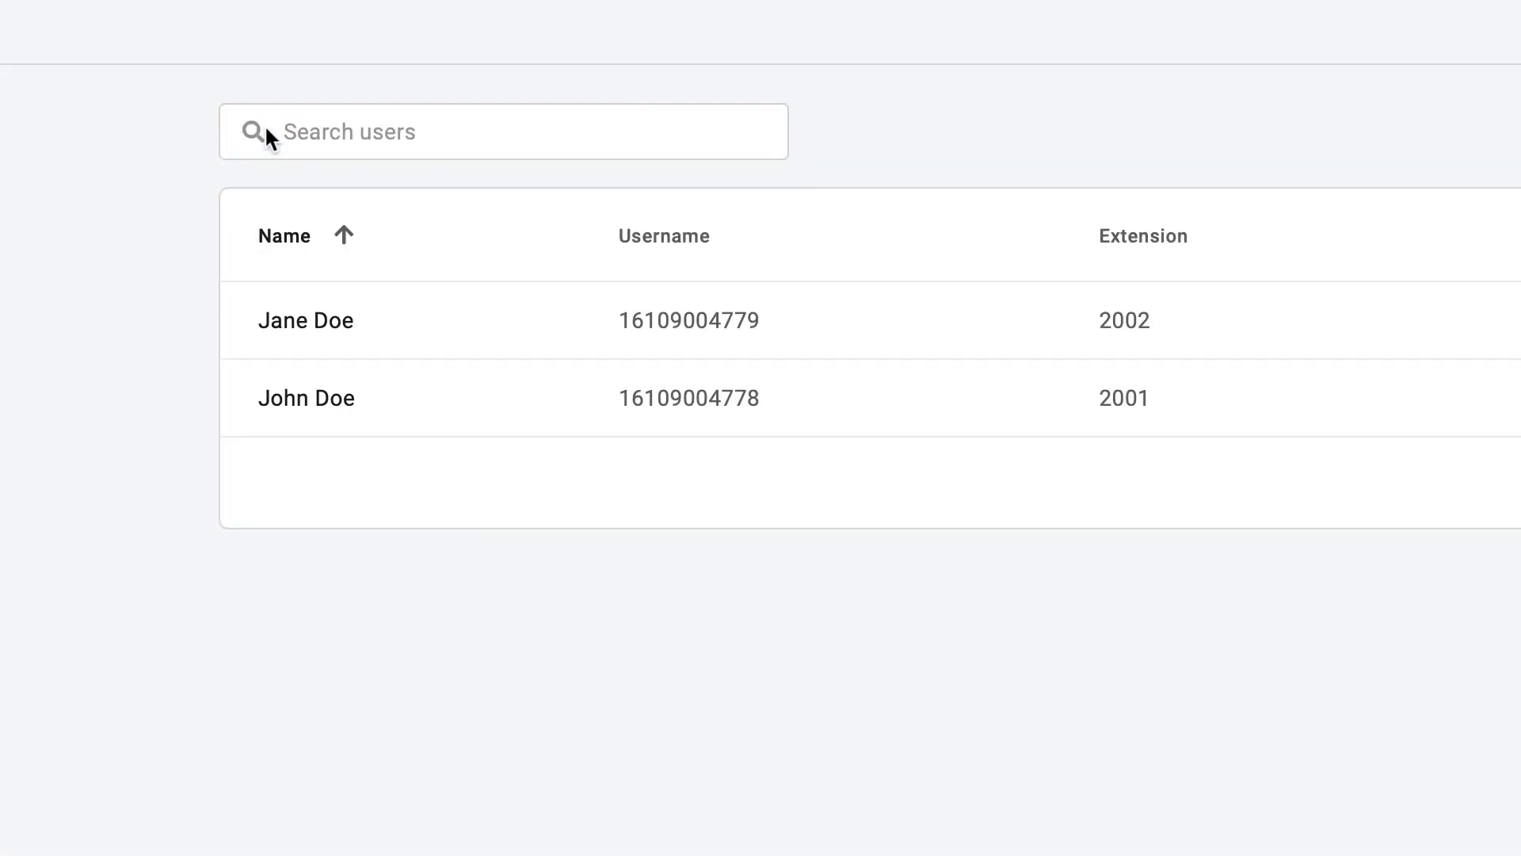
Step: Search the user list for "Jo"
left_click(518, 278)
left_click(274, 127)
type("Jo")
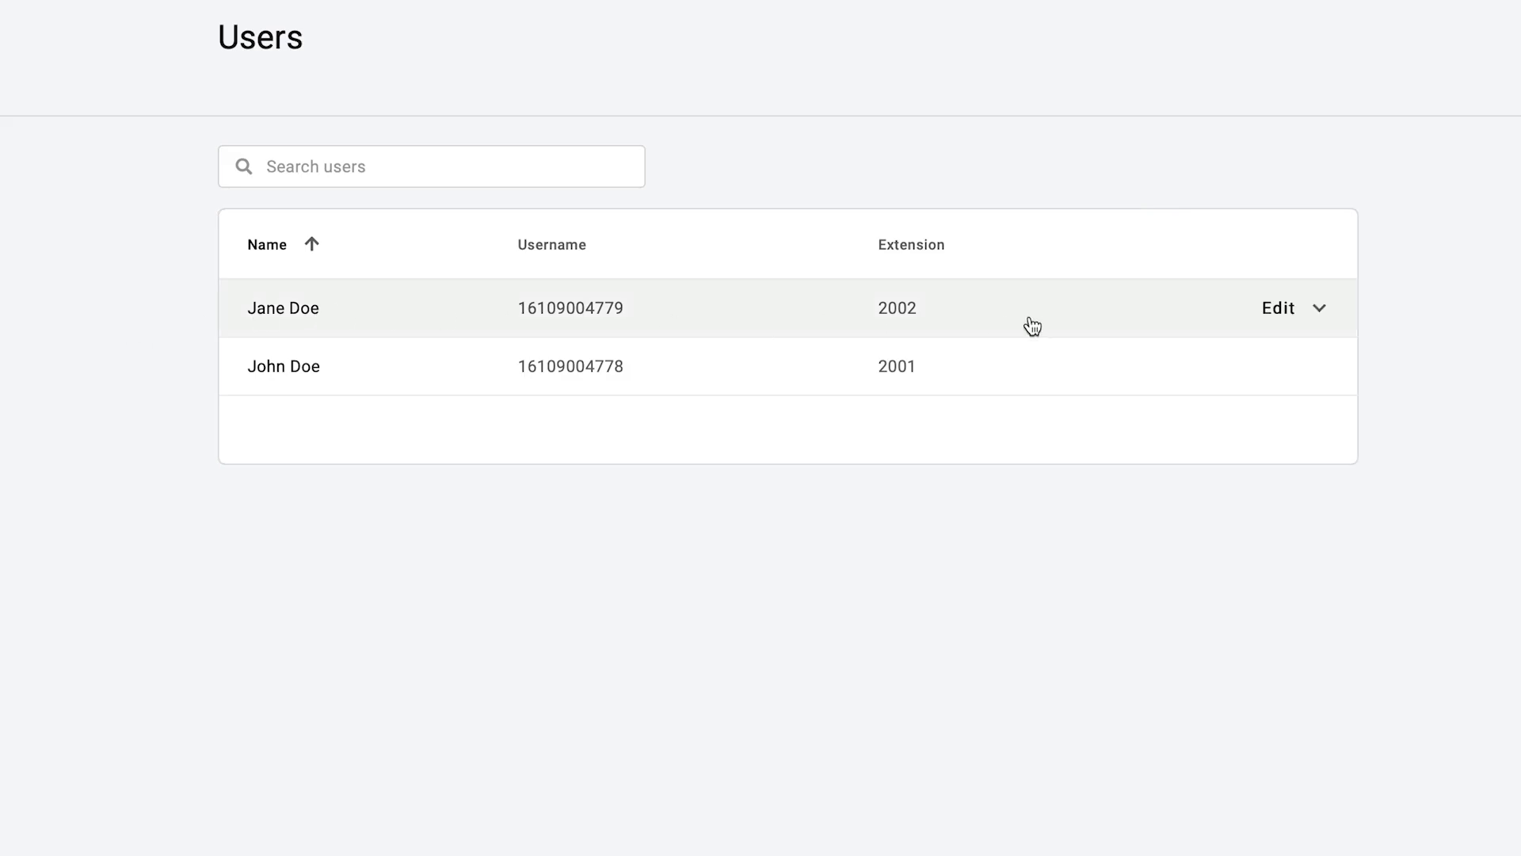
Step: Open the extension 2002 user for editing, review the Calls, Devices, Settings and Voicemail sections, and return to Calls
left_click(1307, 313)
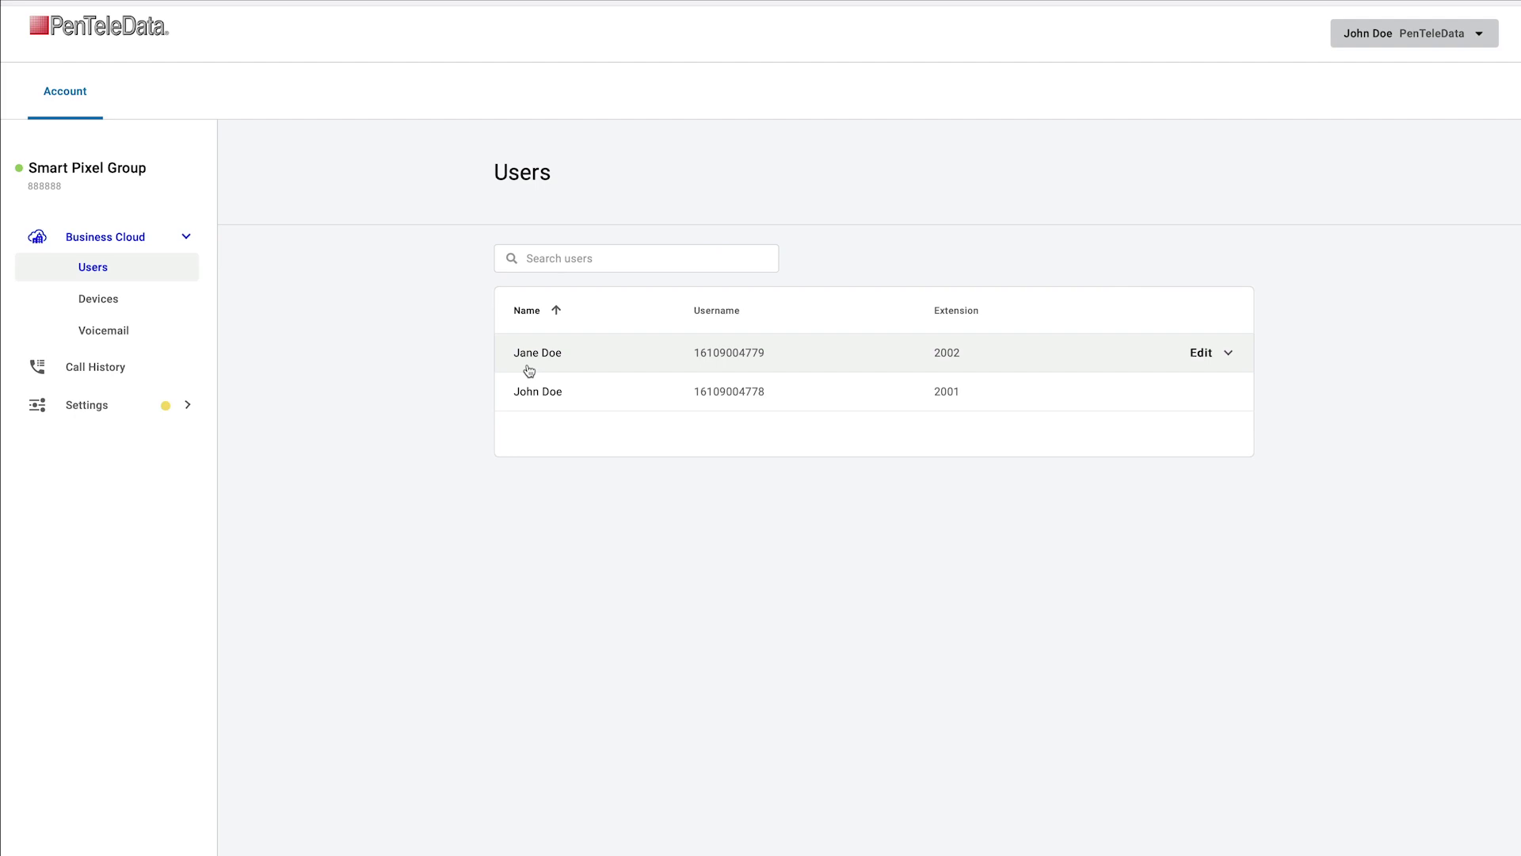
left_click(529, 369)
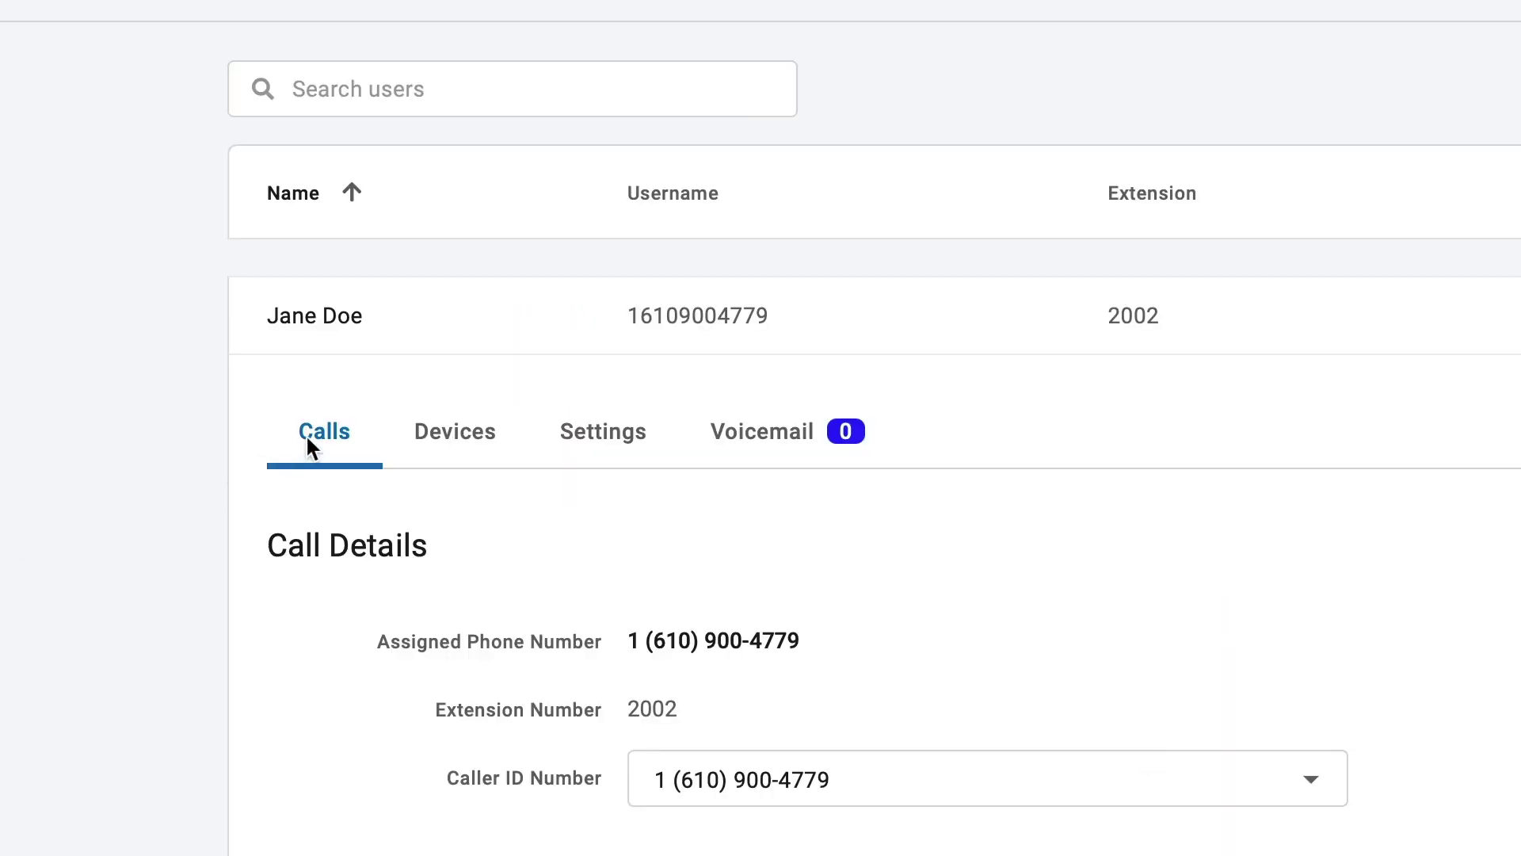
left_click(306, 437)
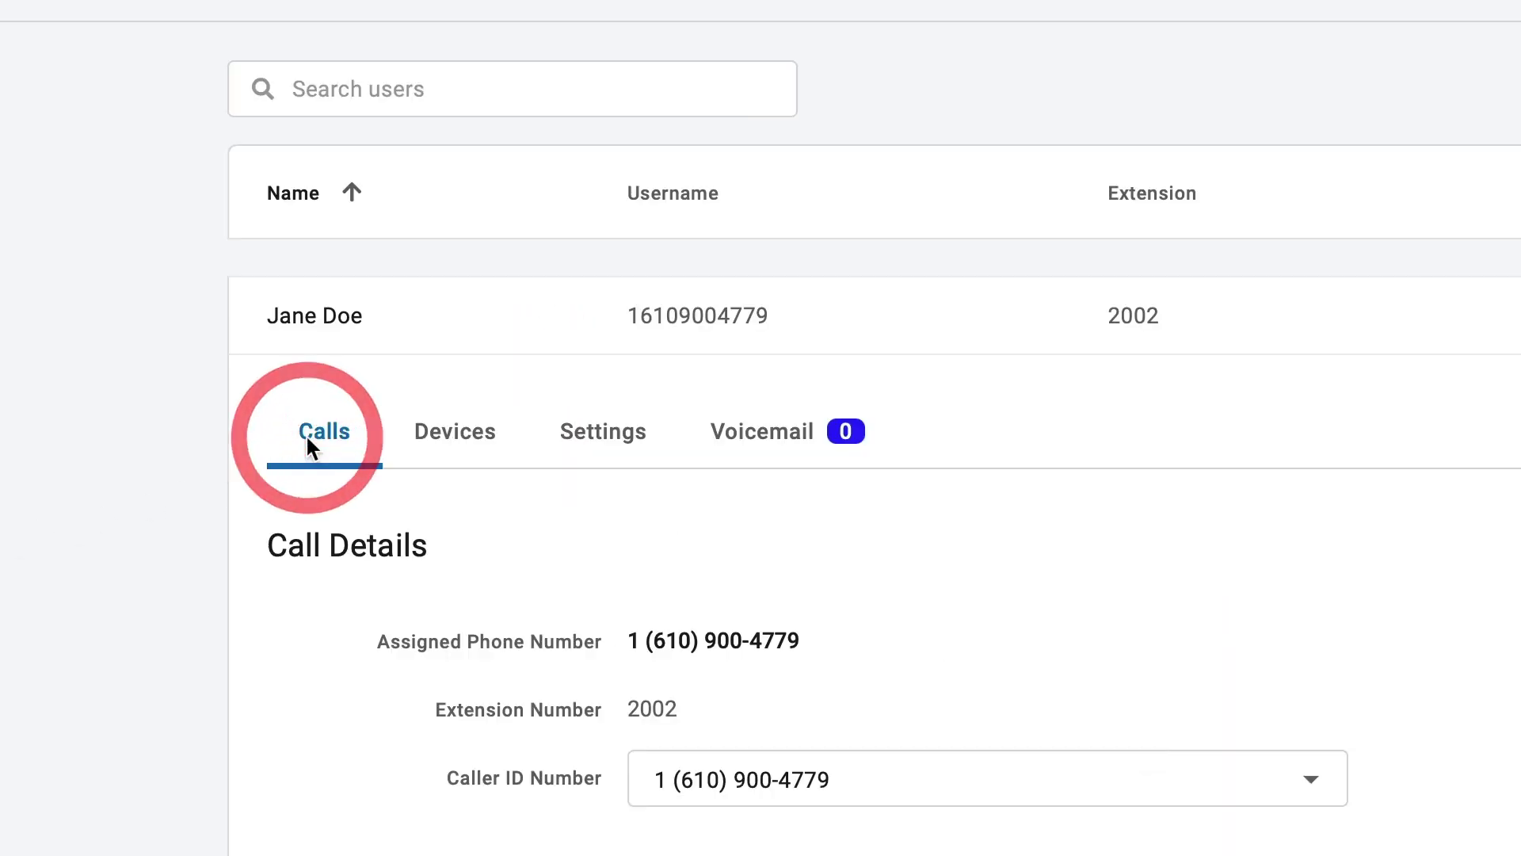
left_click(466, 448)
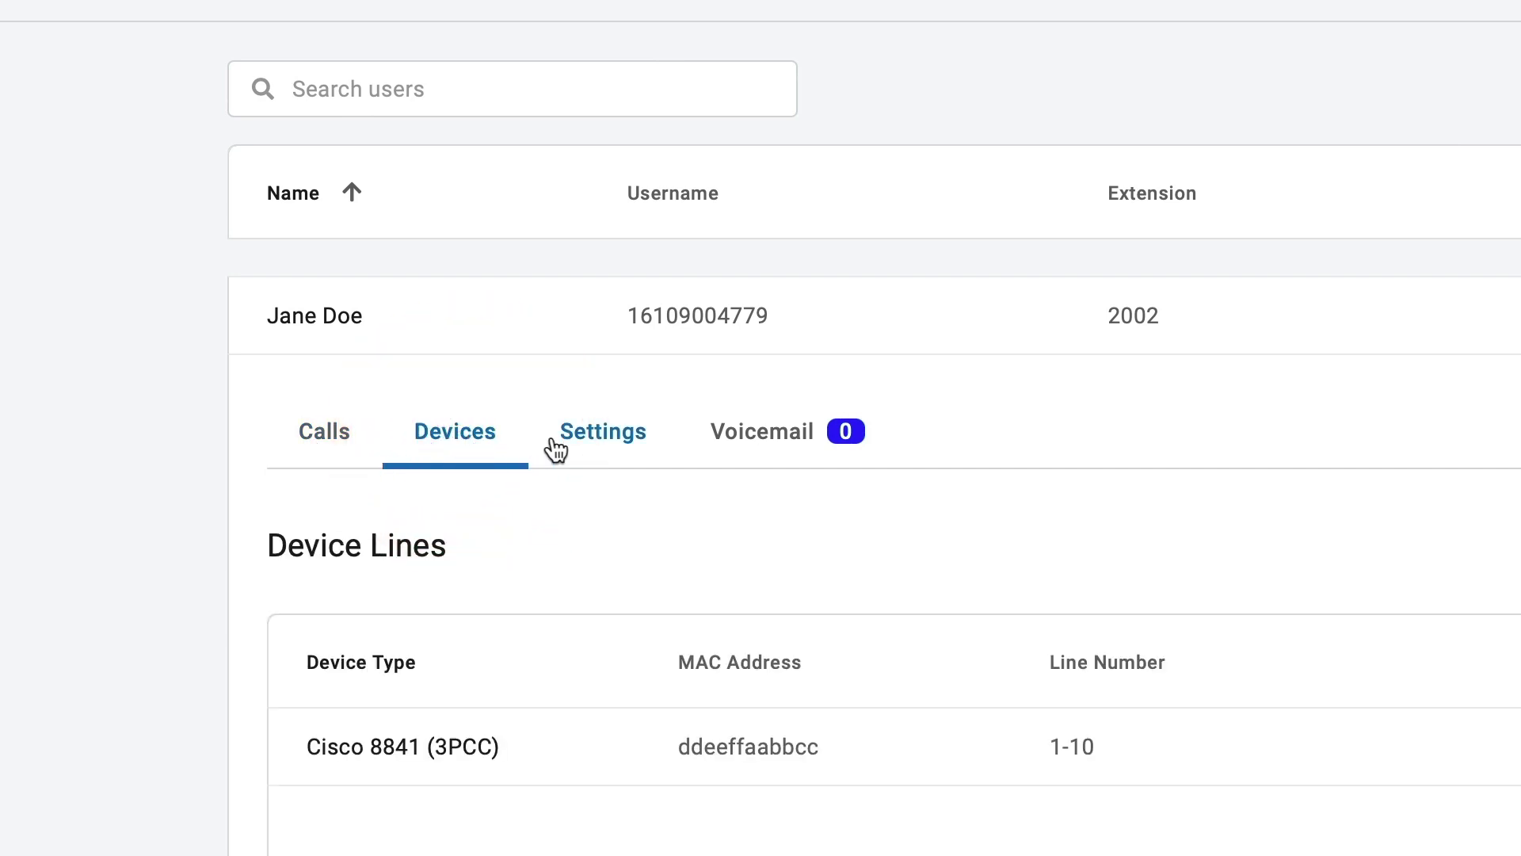
left_click(587, 438)
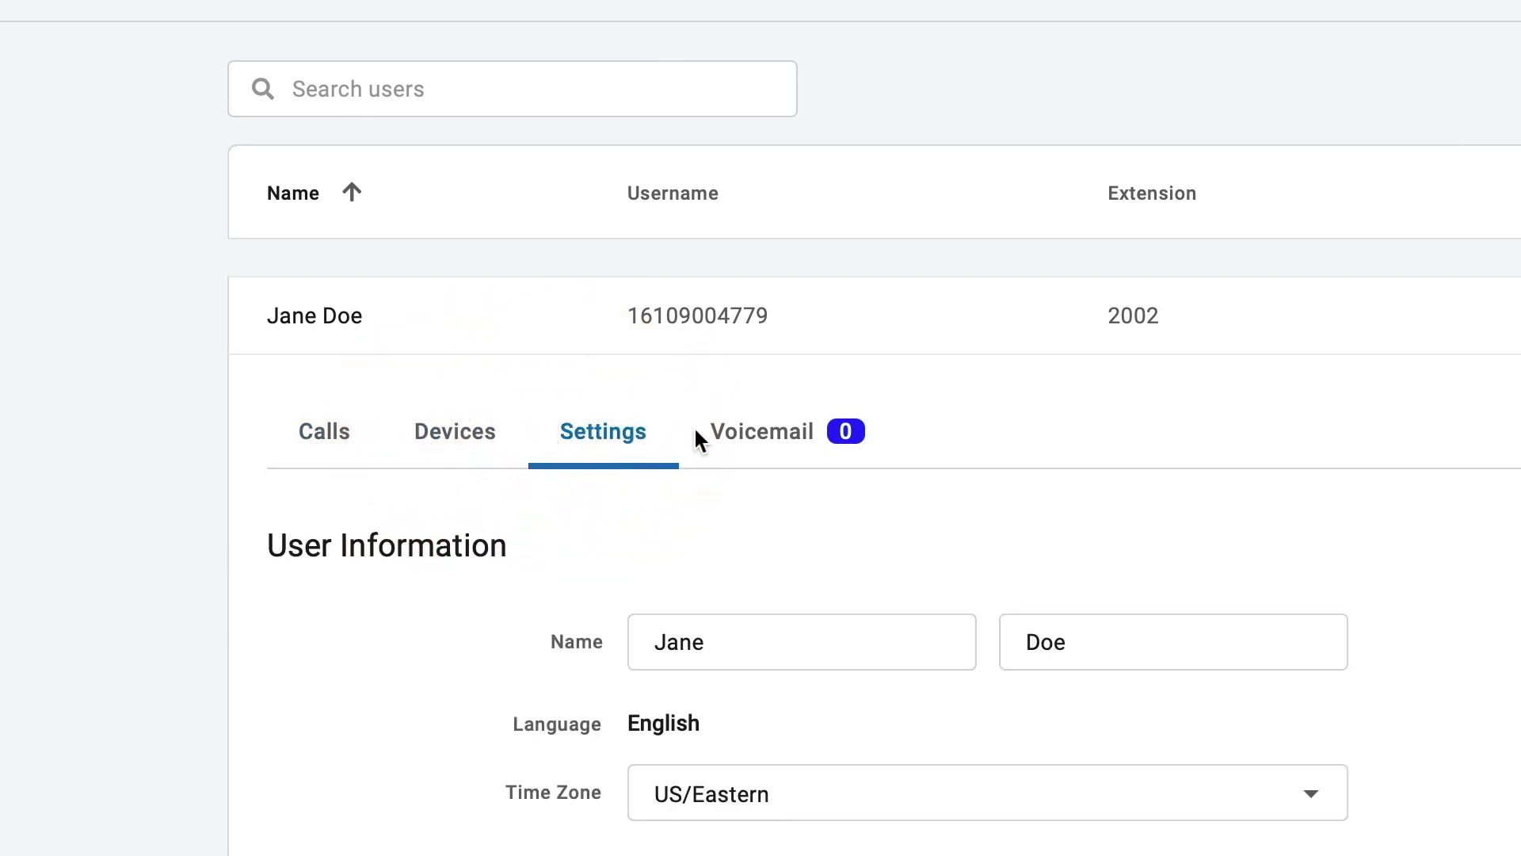
left_click(752, 438)
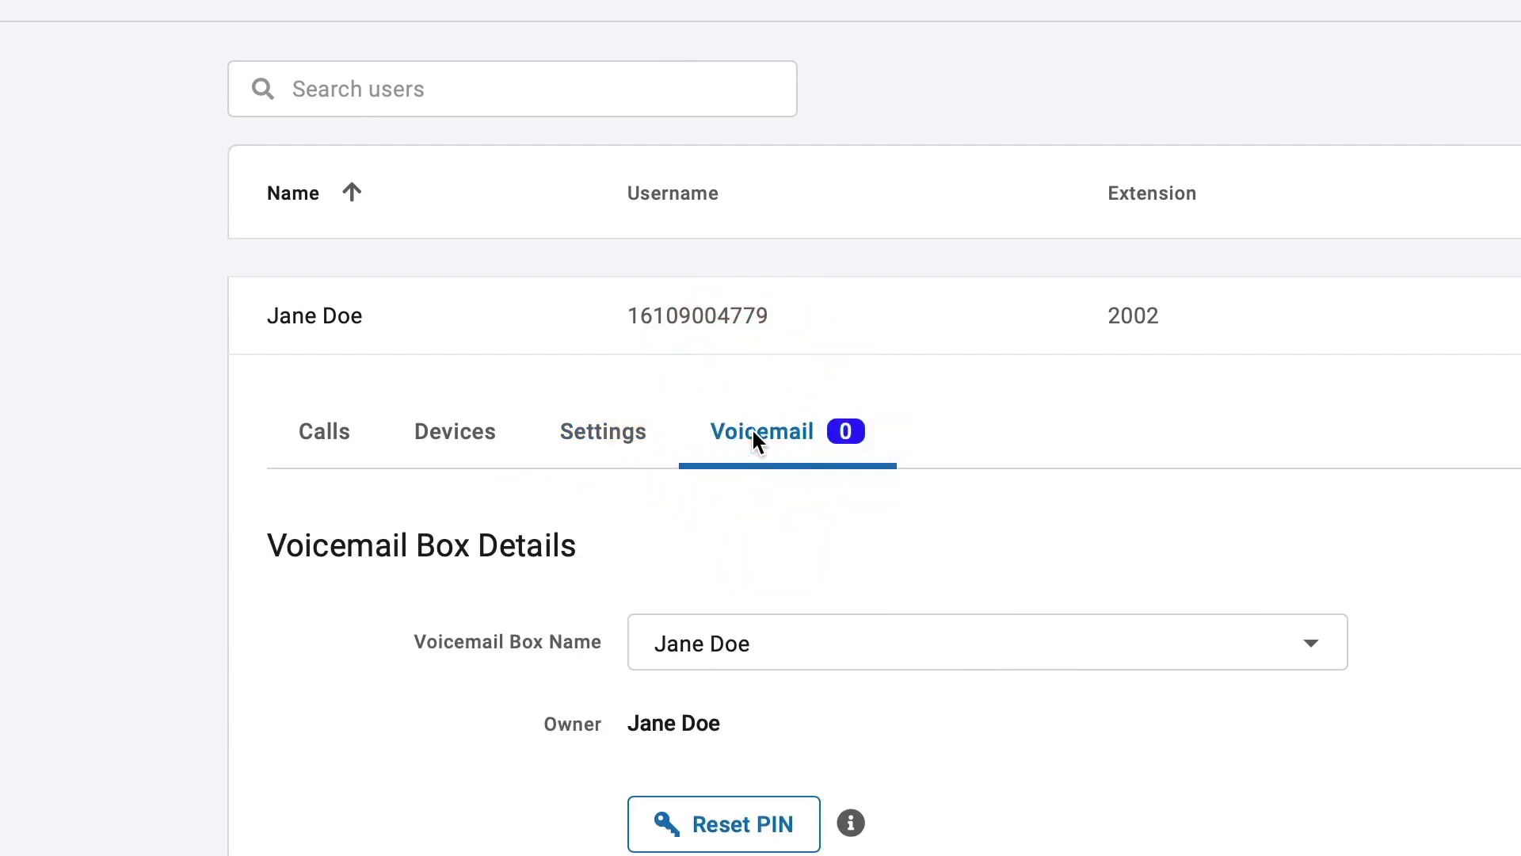
left_click(330, 453)
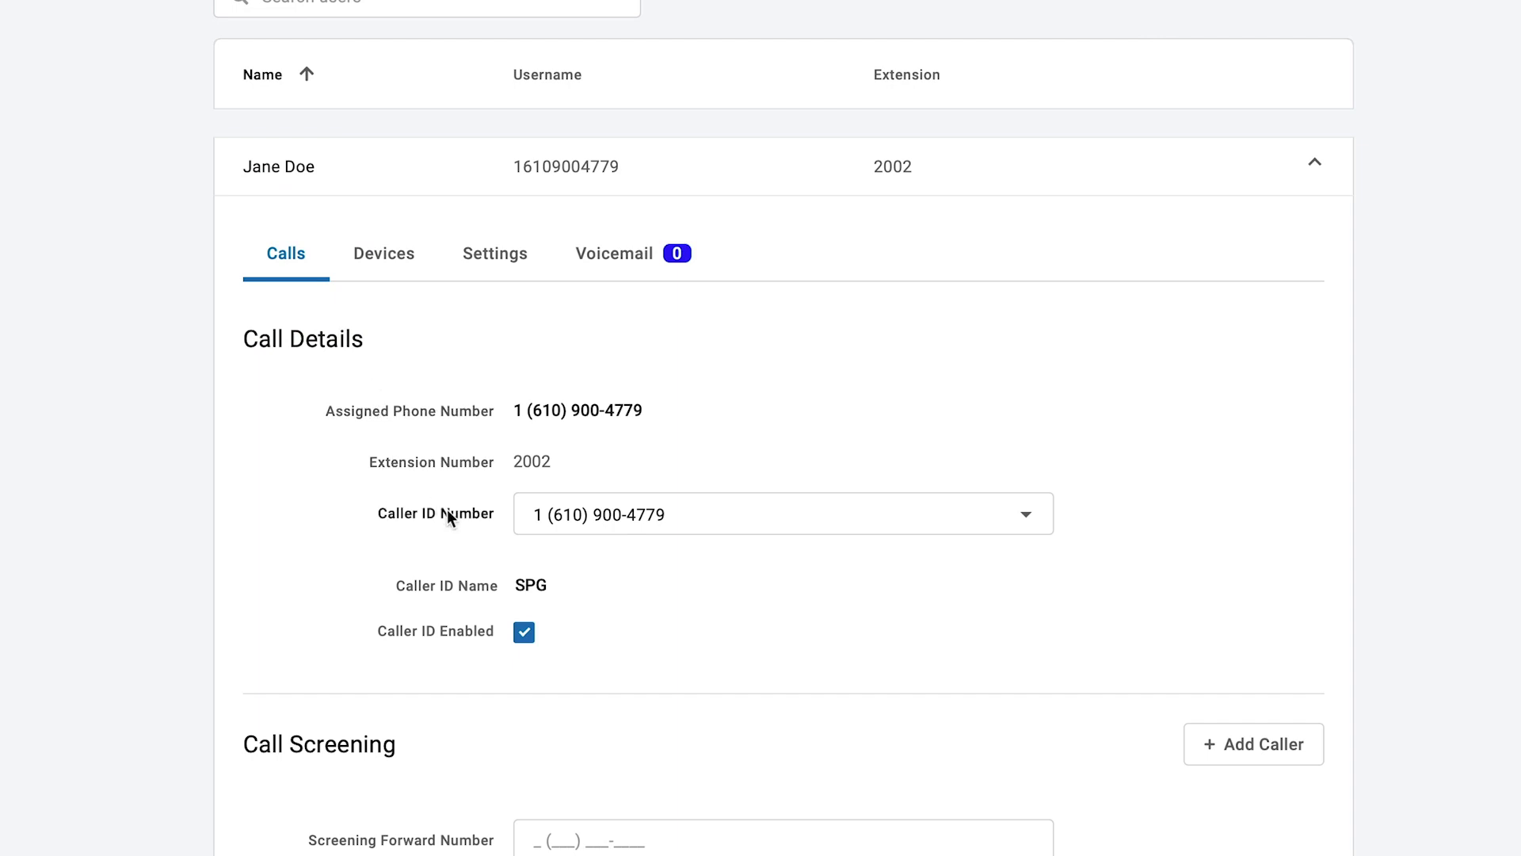
Step: Set the user's Caller ID Number to the first listed phone number, and turn Caller ID Enabled off and back on
left_click(1022, 524)
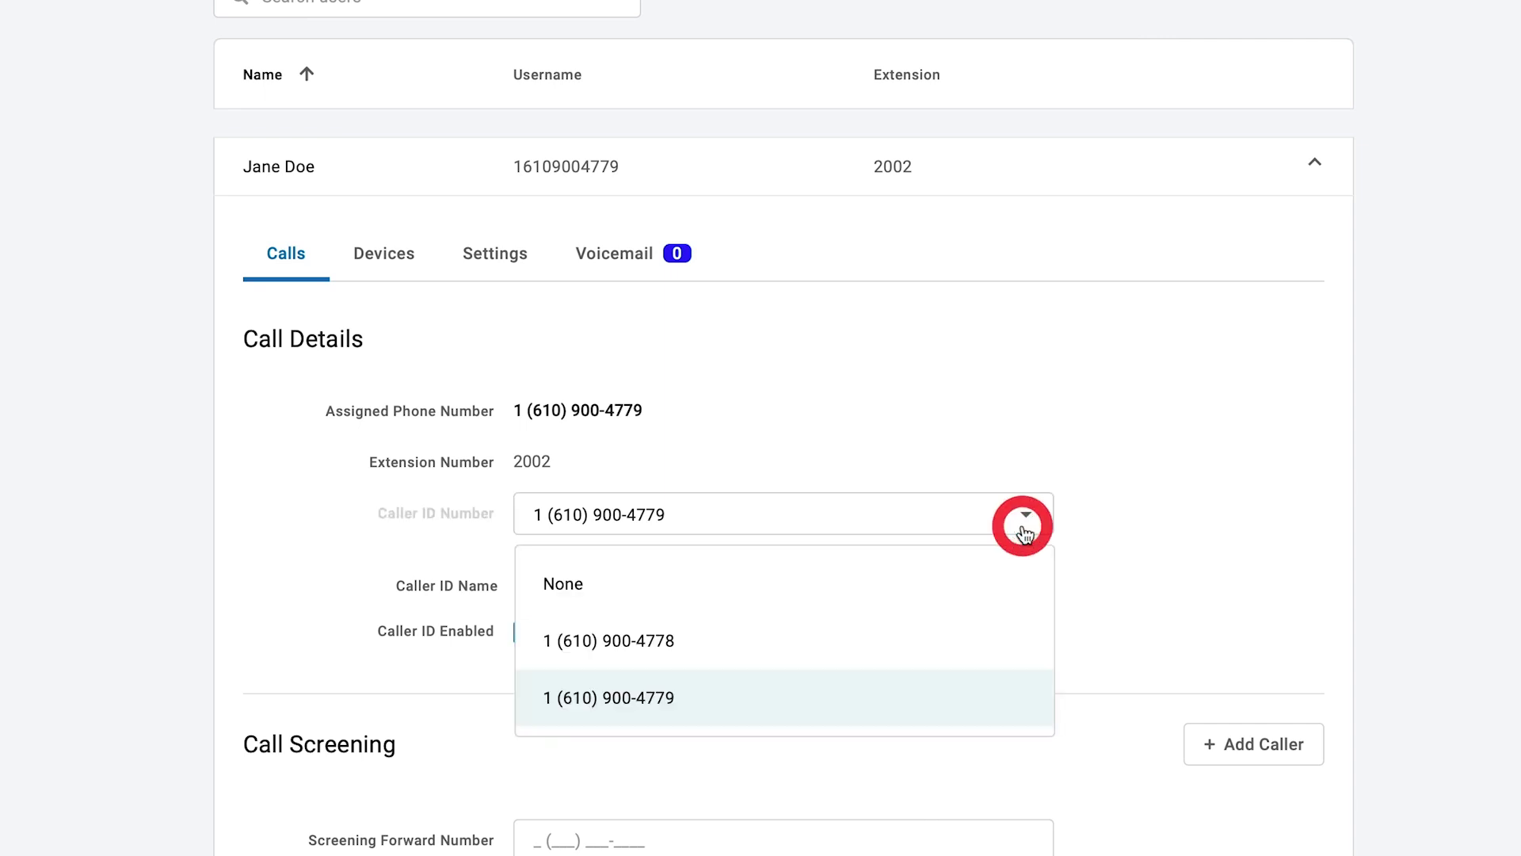
left_click(954, 634)
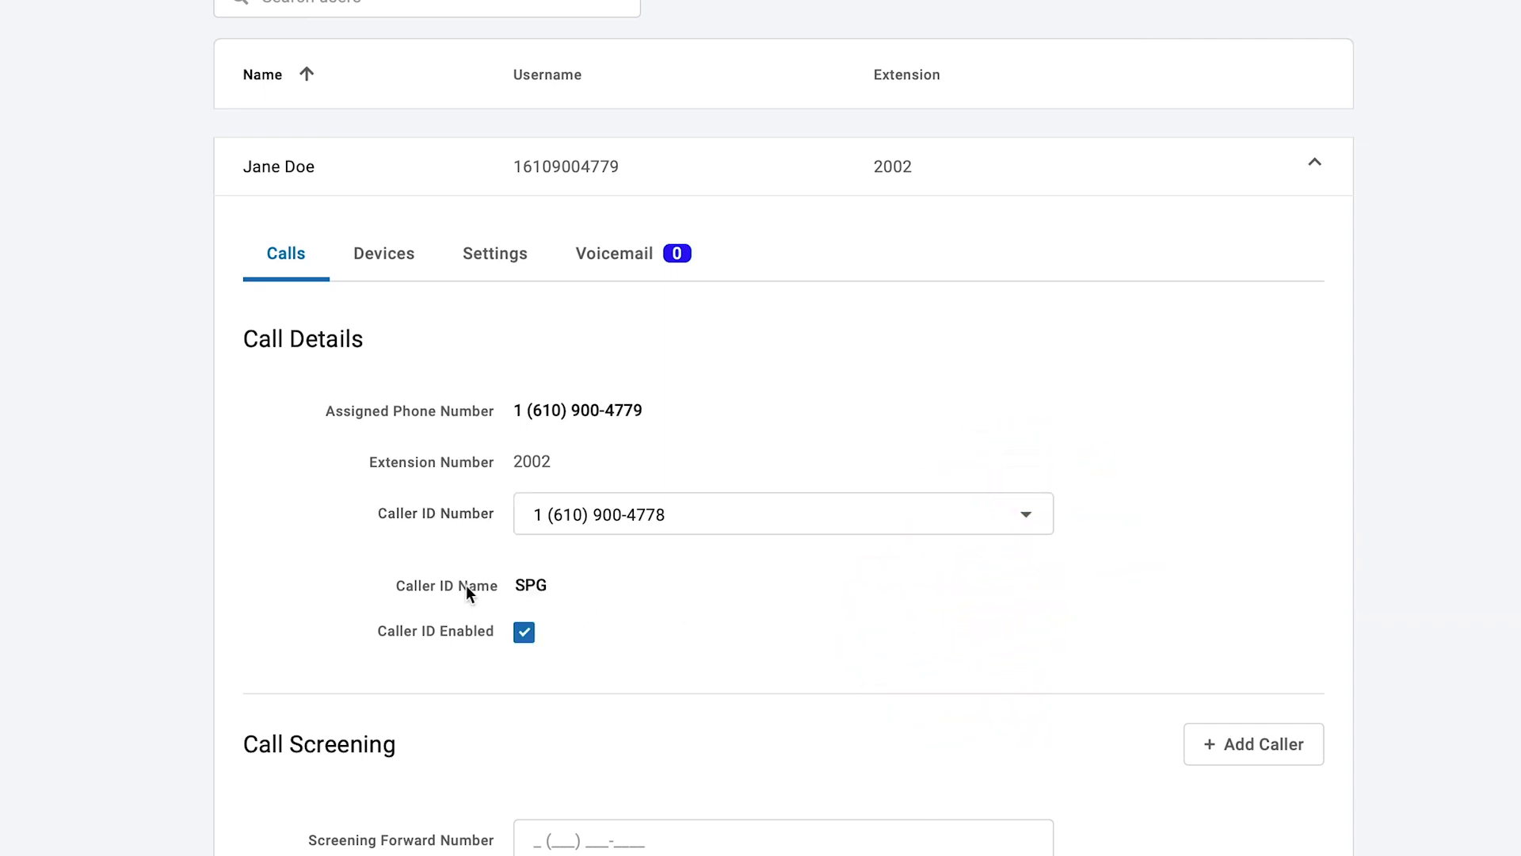
left_click(526, 636)
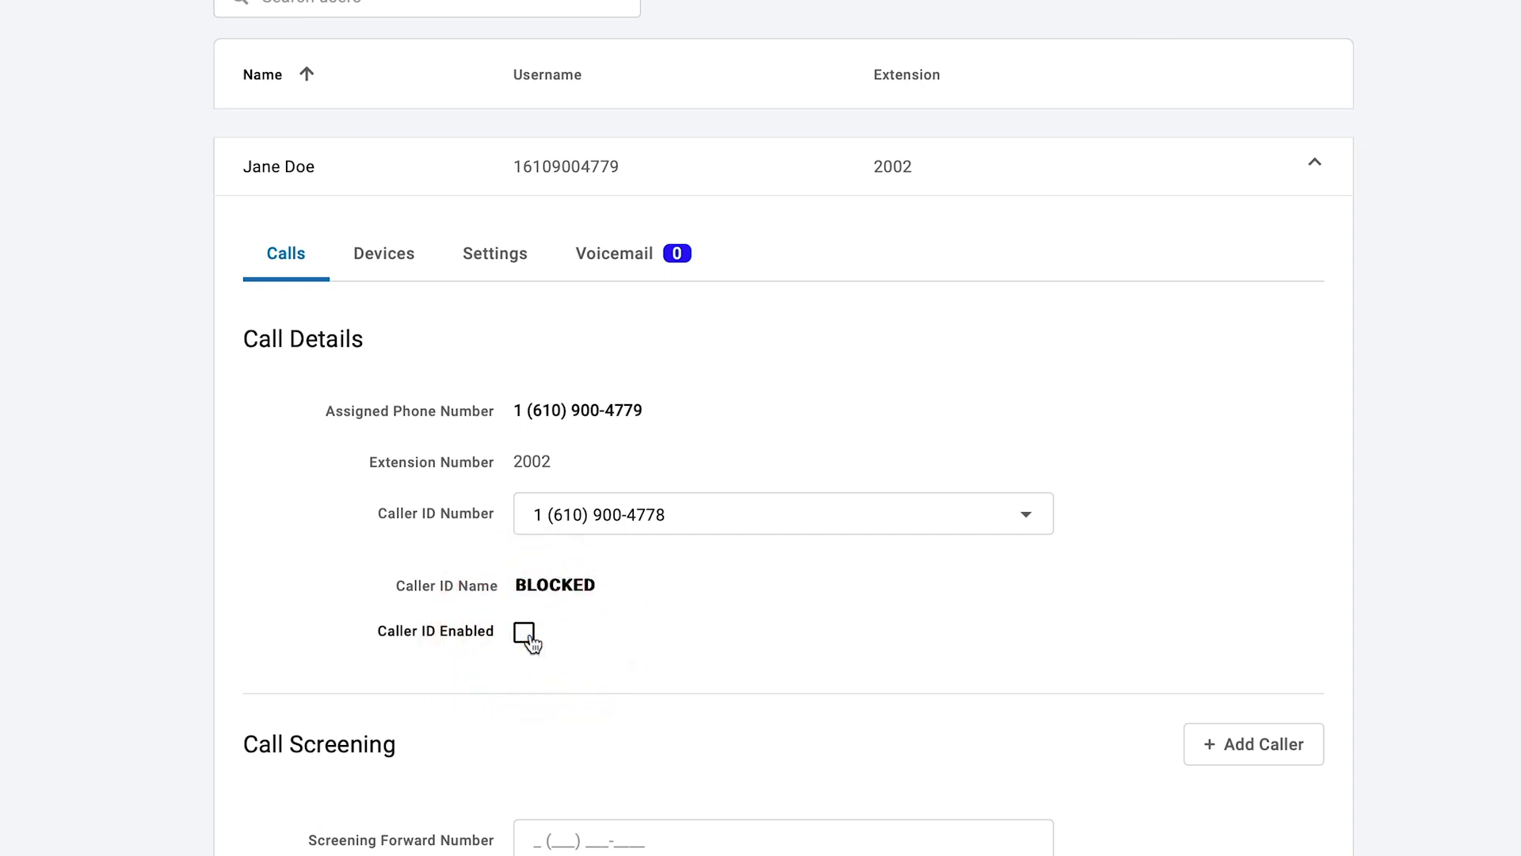
left_click(526, 636)
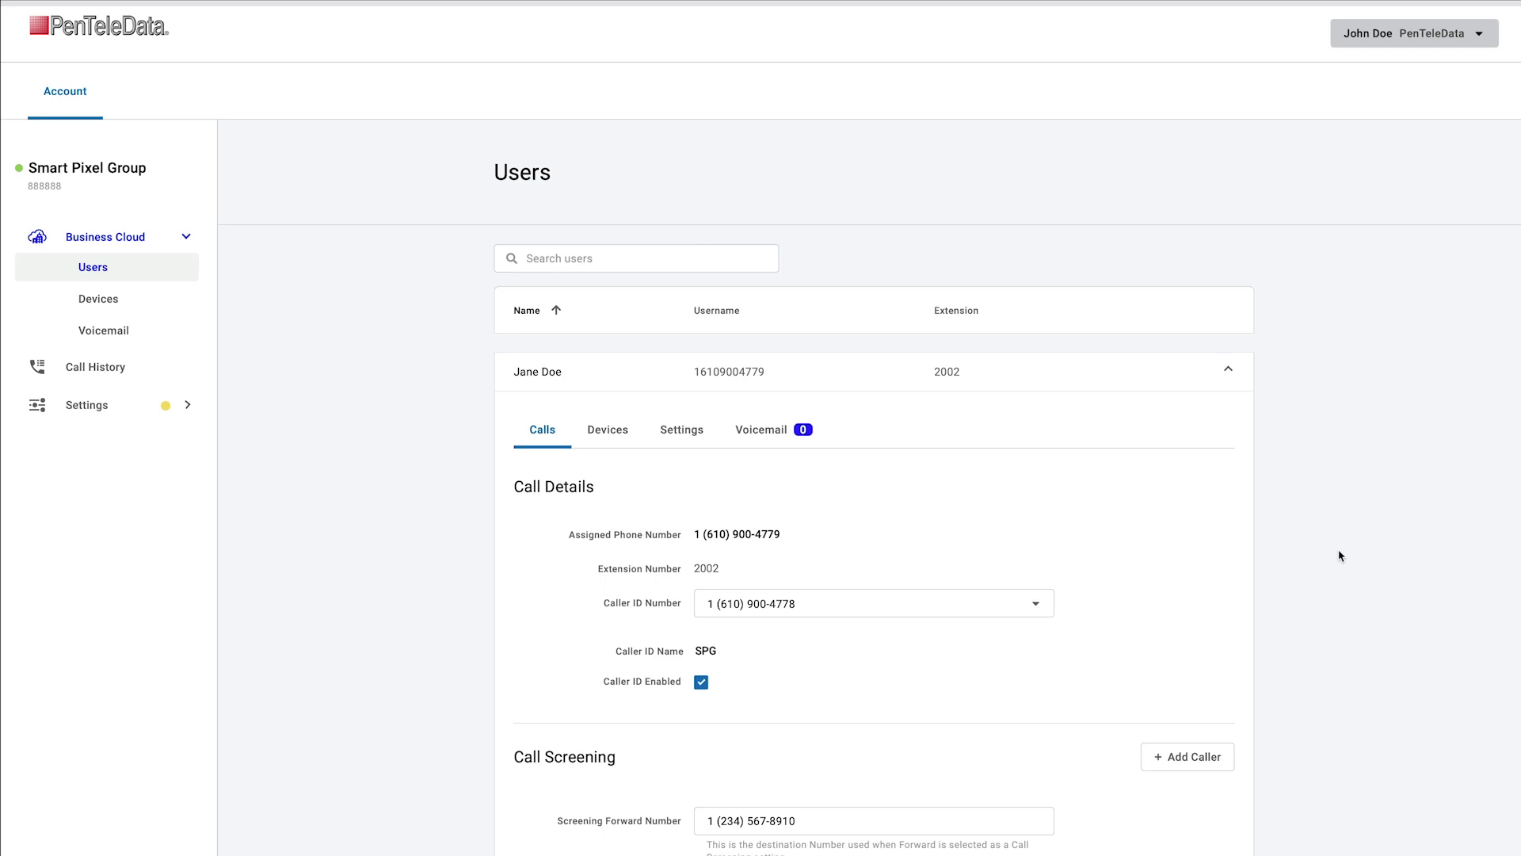
Step: Review the Call Screening caller types, set Anonymous Caller to Forward, and select the Screening Forward Number for editing
scroll(1339, 556, "down", 5)
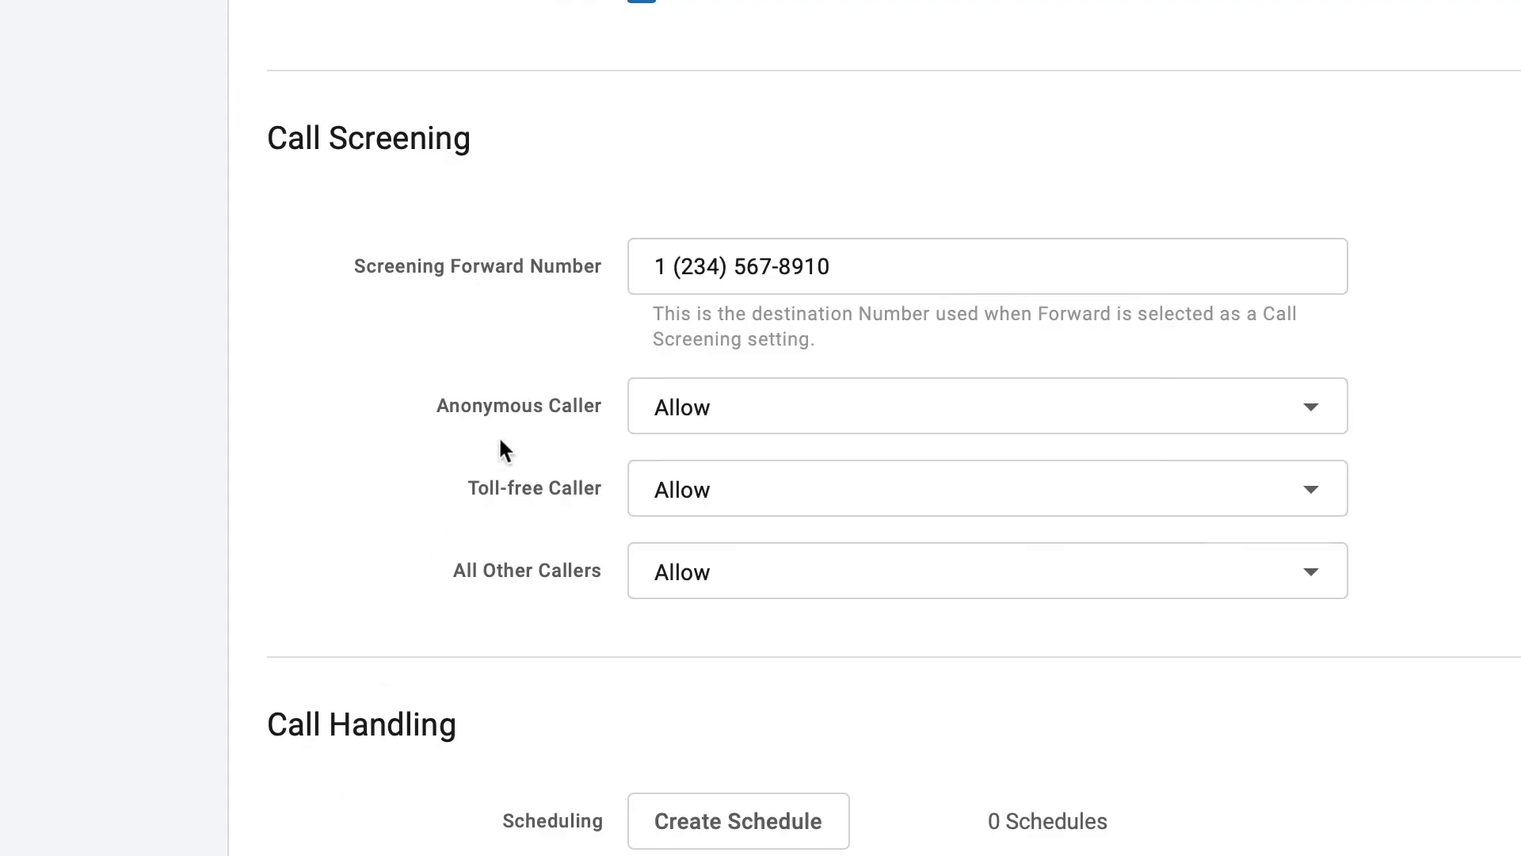
left_click(525, 404)
left_click(518, 487)
left_click(513, 568)
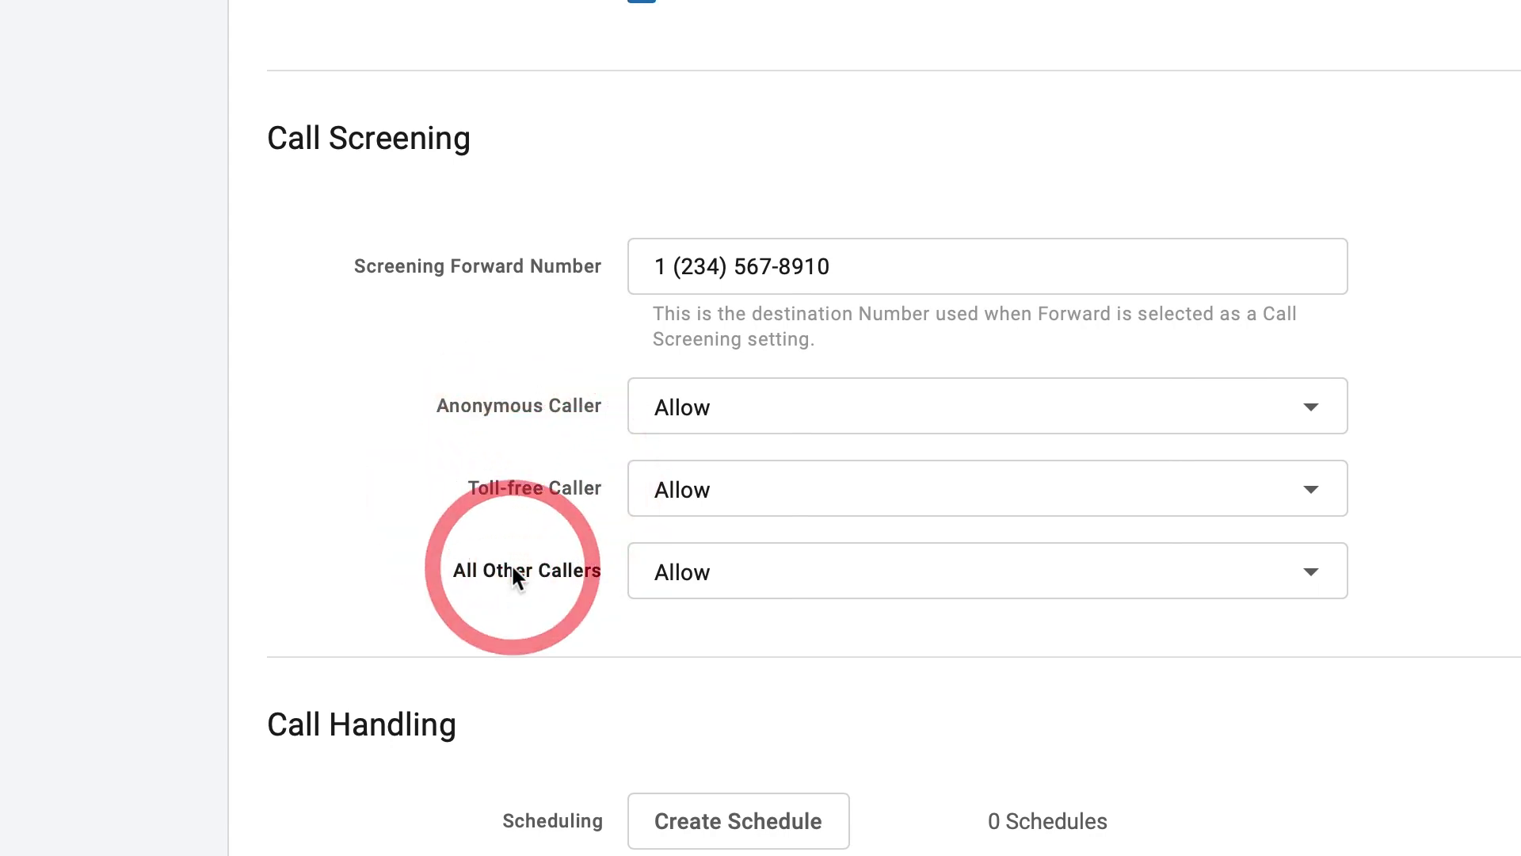
left_click(1315, 405)
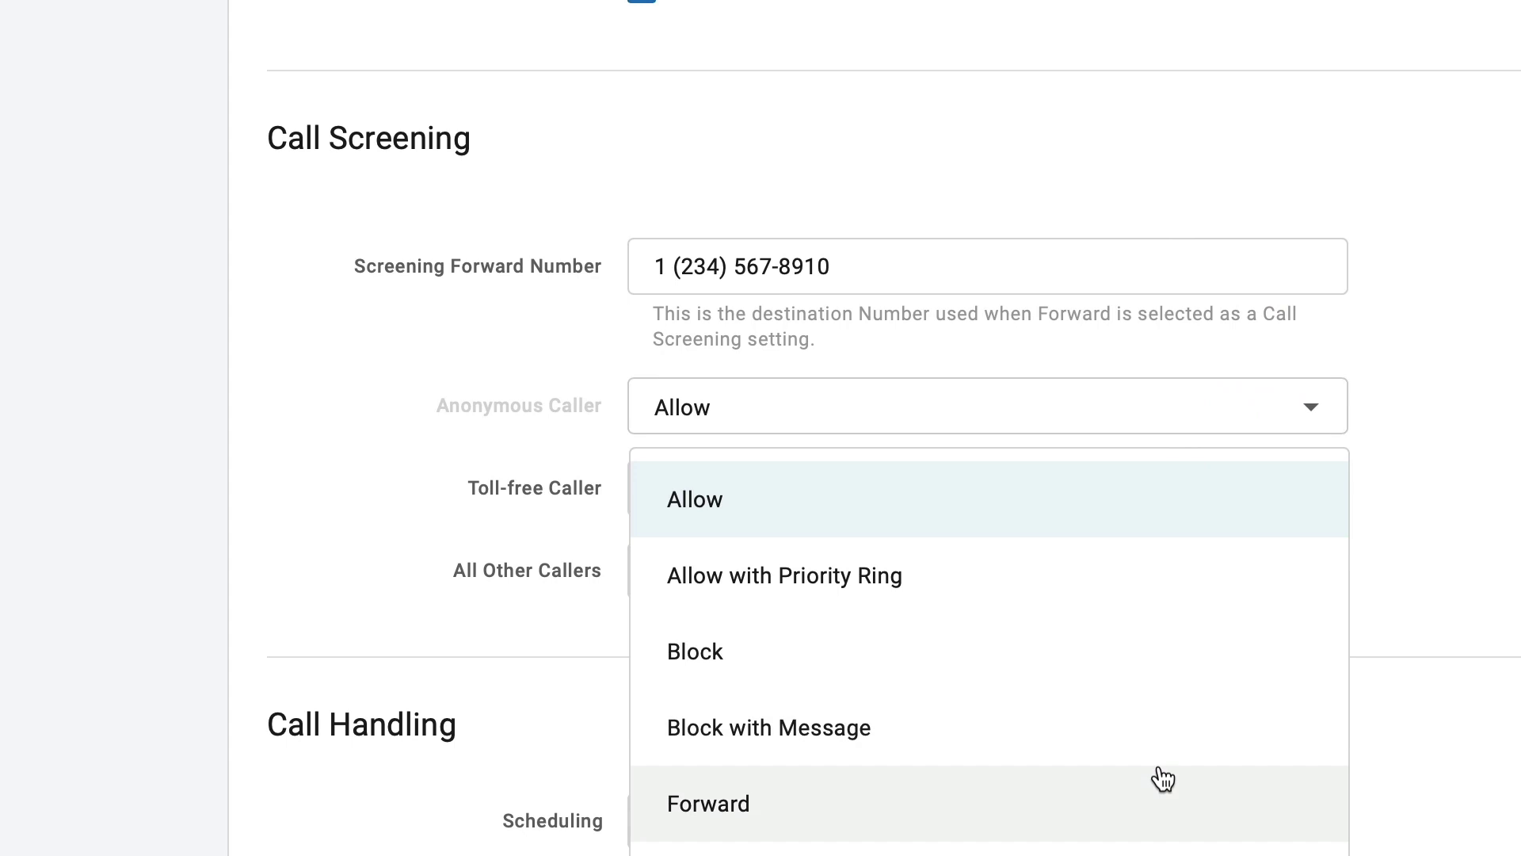
left_click(1162, 779)
left_click(865, 273)
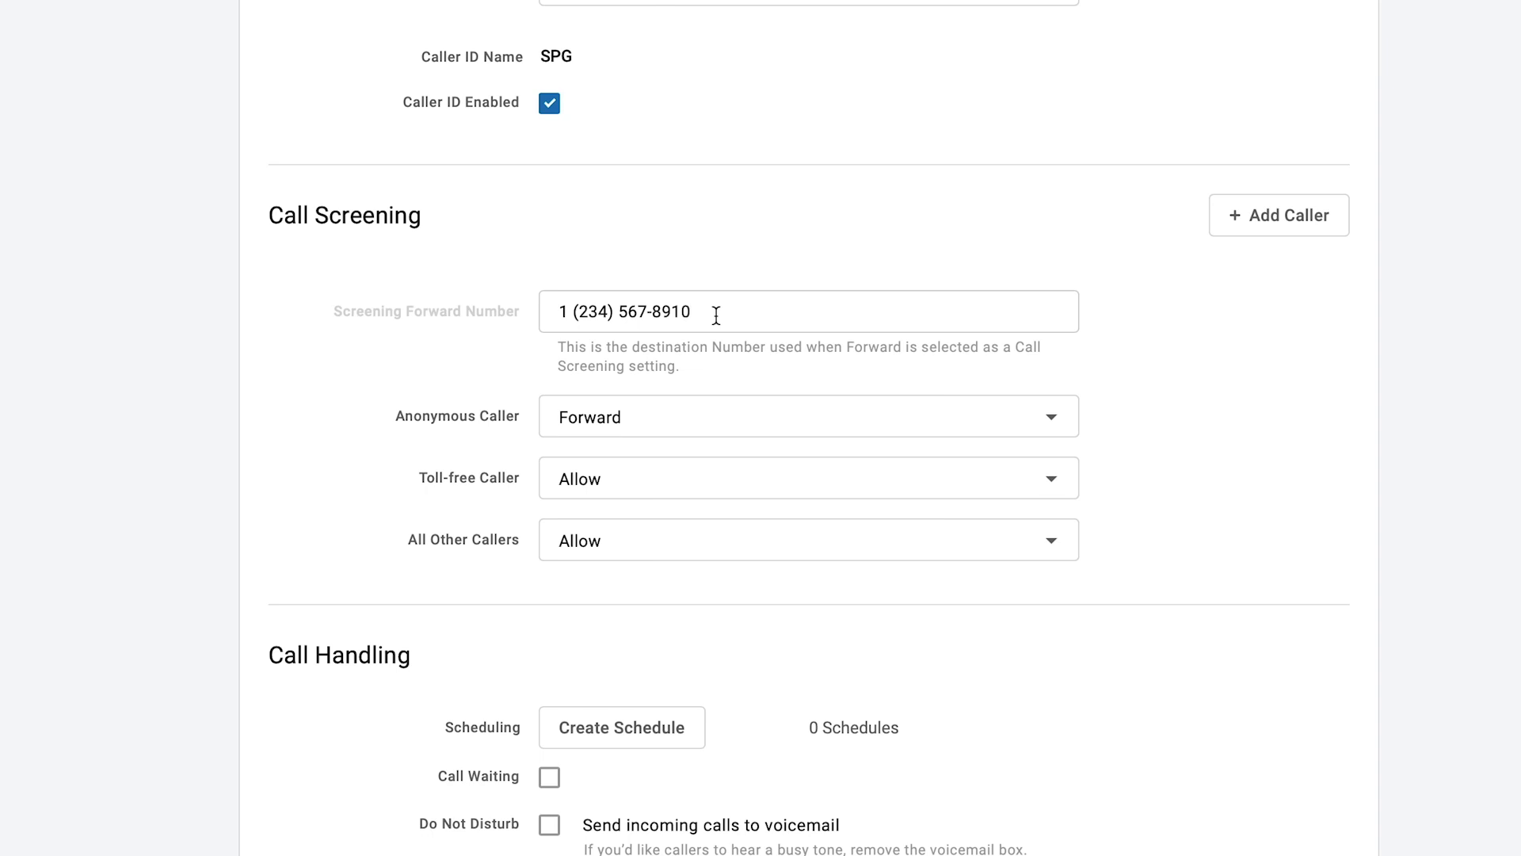
Step: Add a custom caller entry to Call Screening and enter the caller's number
left_click(1291, 229)
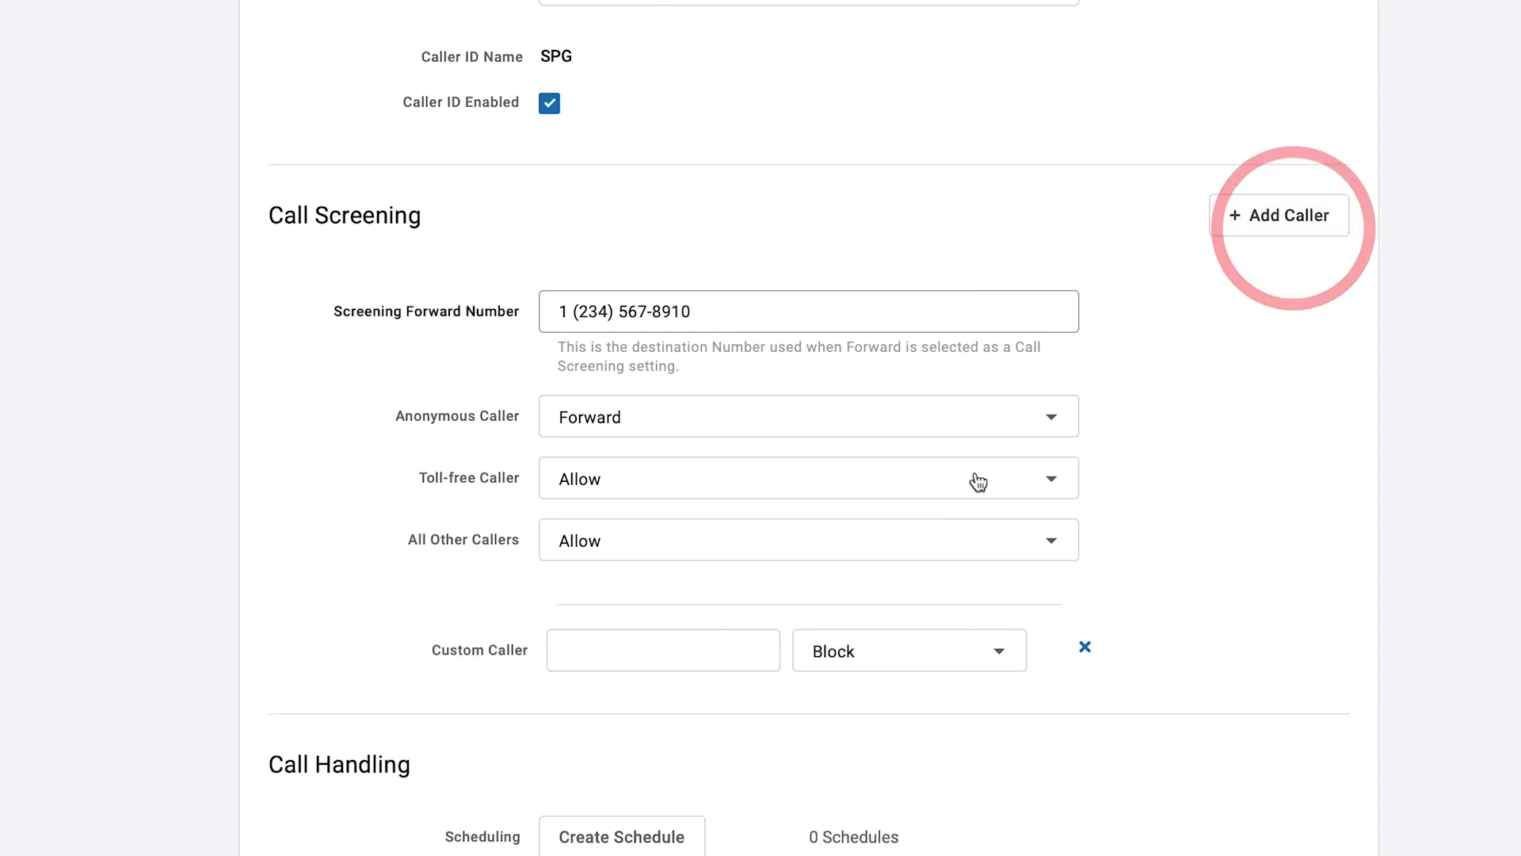
left_click(668, 633)
type("123")
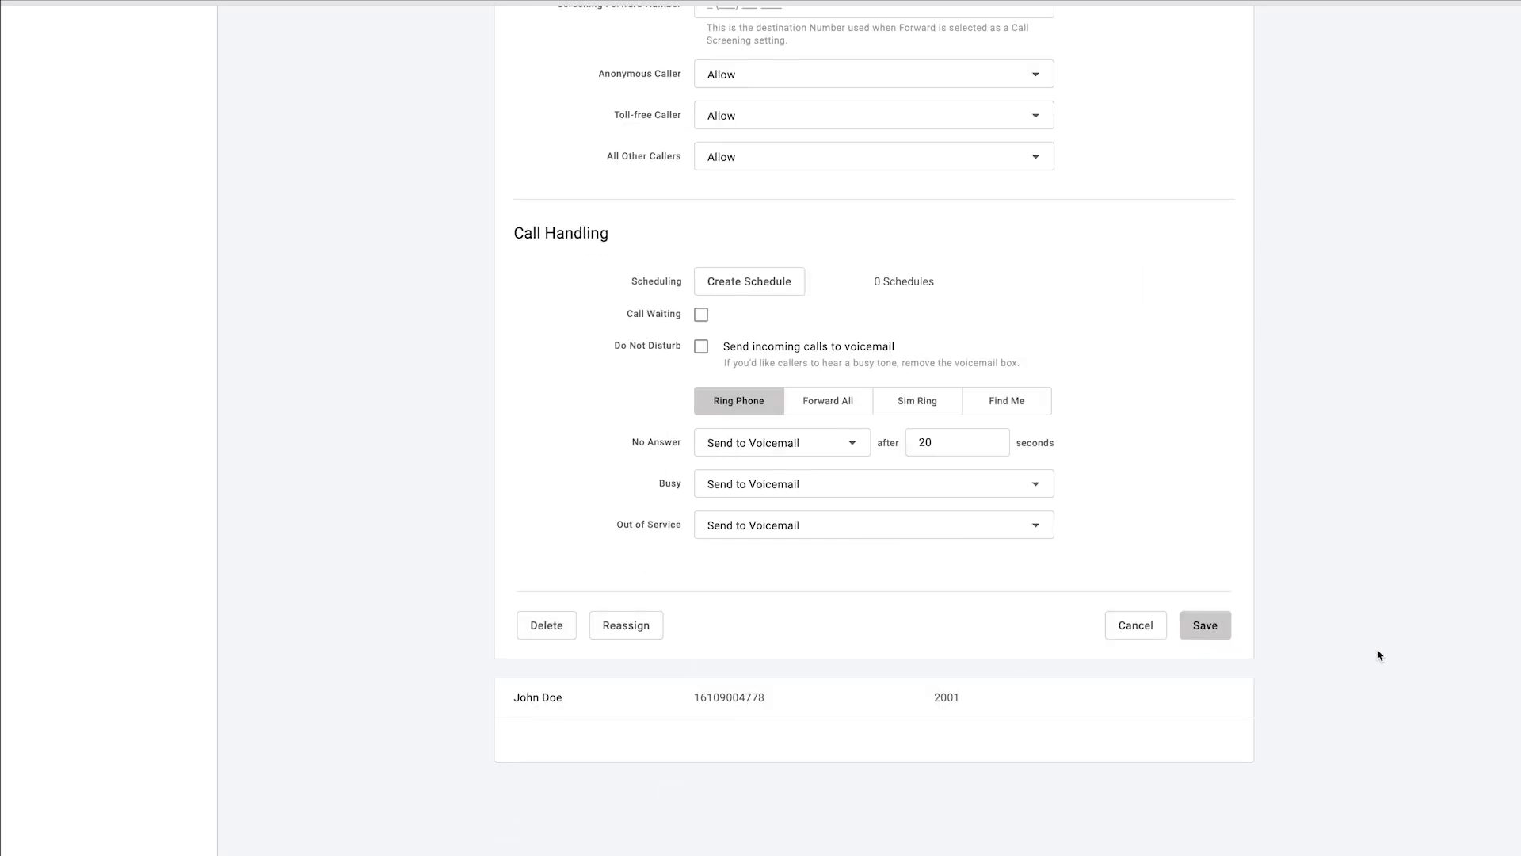
Step: Examine the No Answer, Busy and Out of Service rules of the Ring Phone mode in Call Handling
left_click(736, 410)
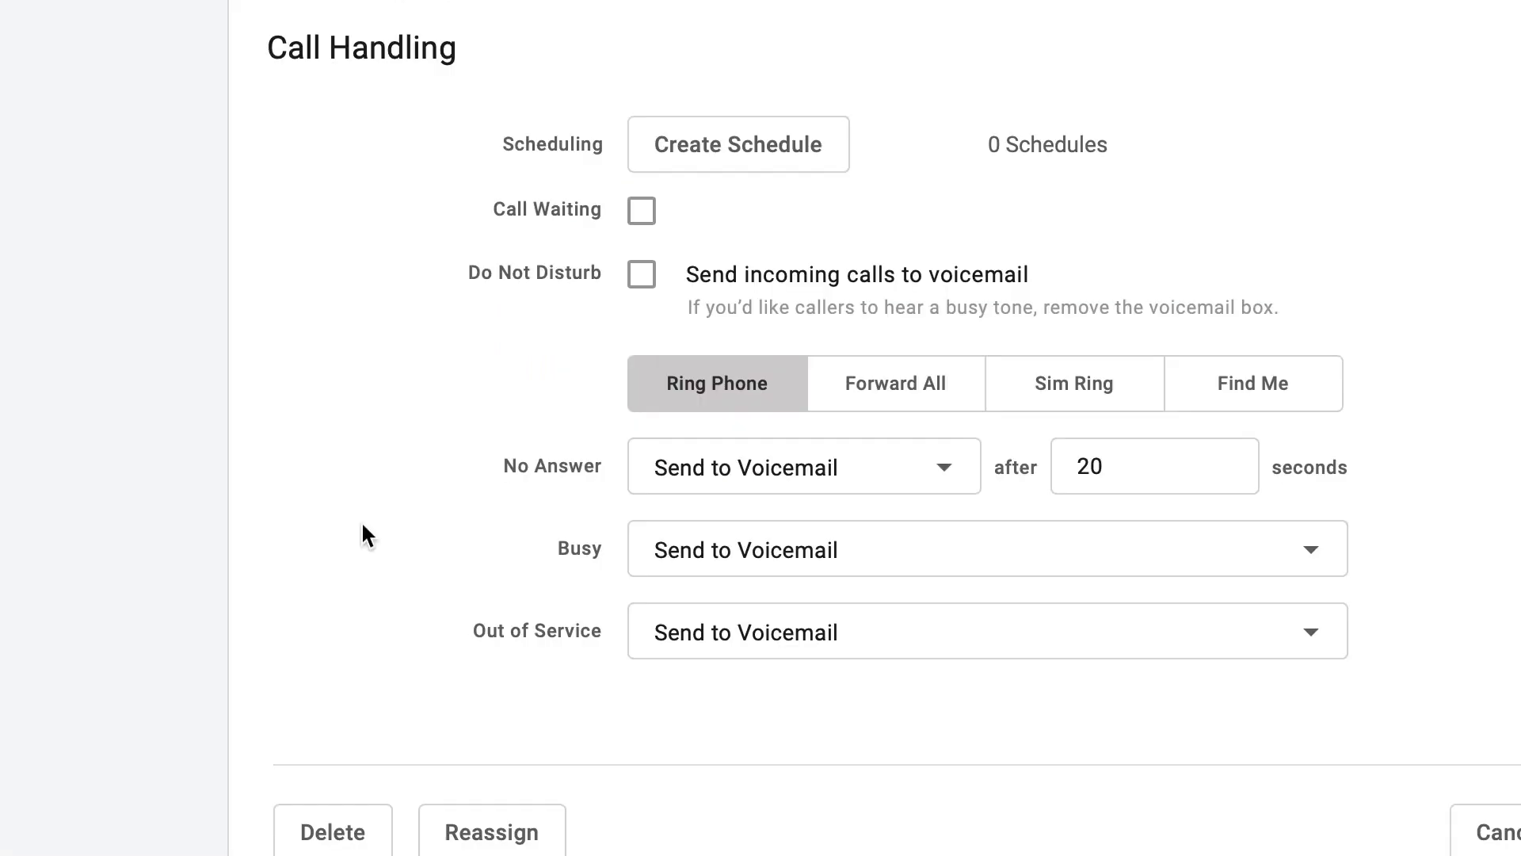
left_click(587, 462)
left_click(572, 546)
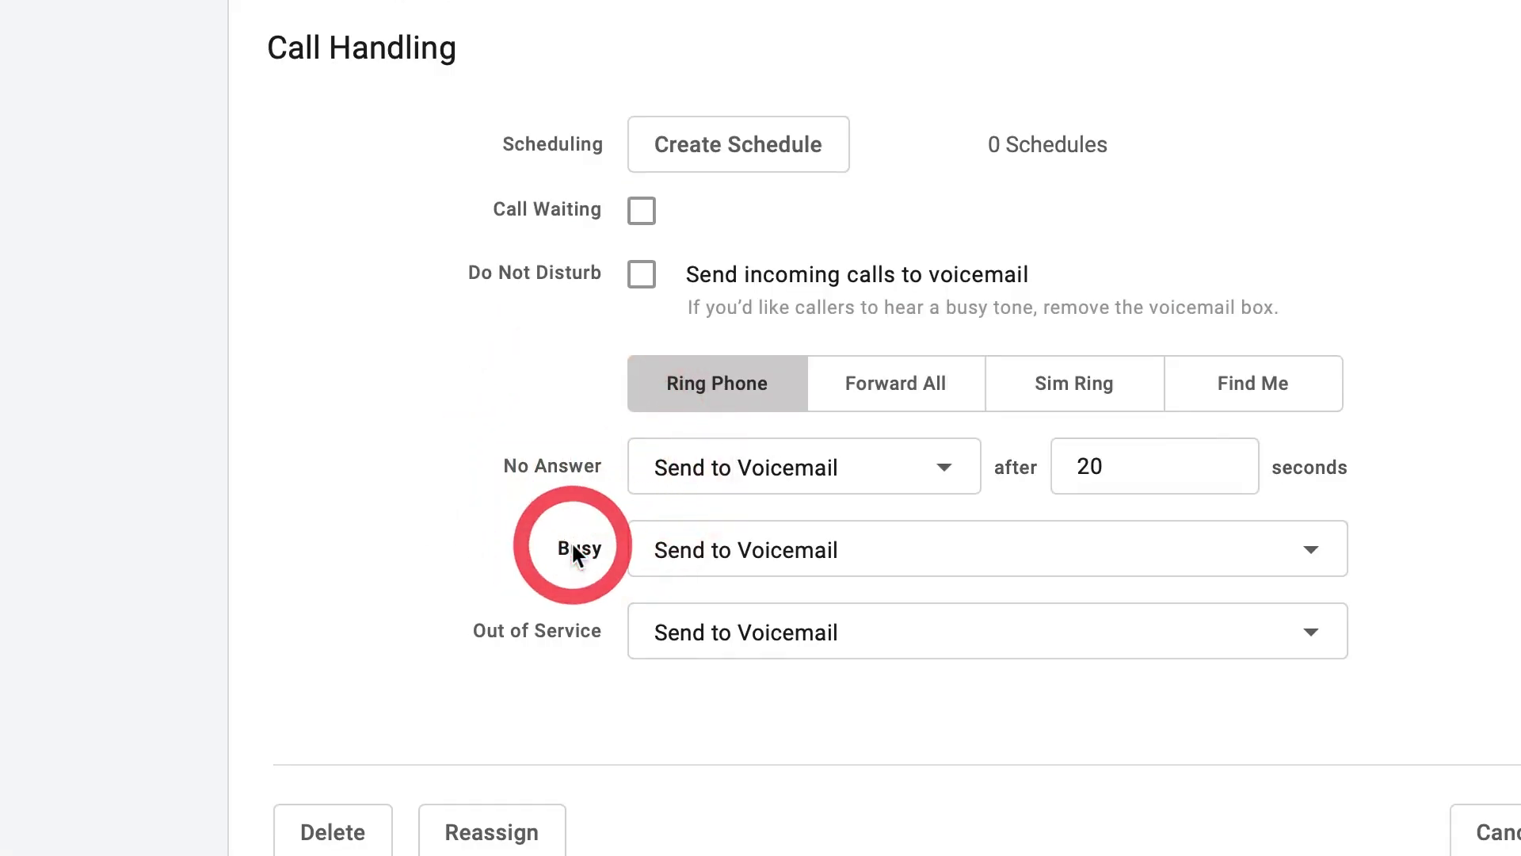
left_click(545, 630)
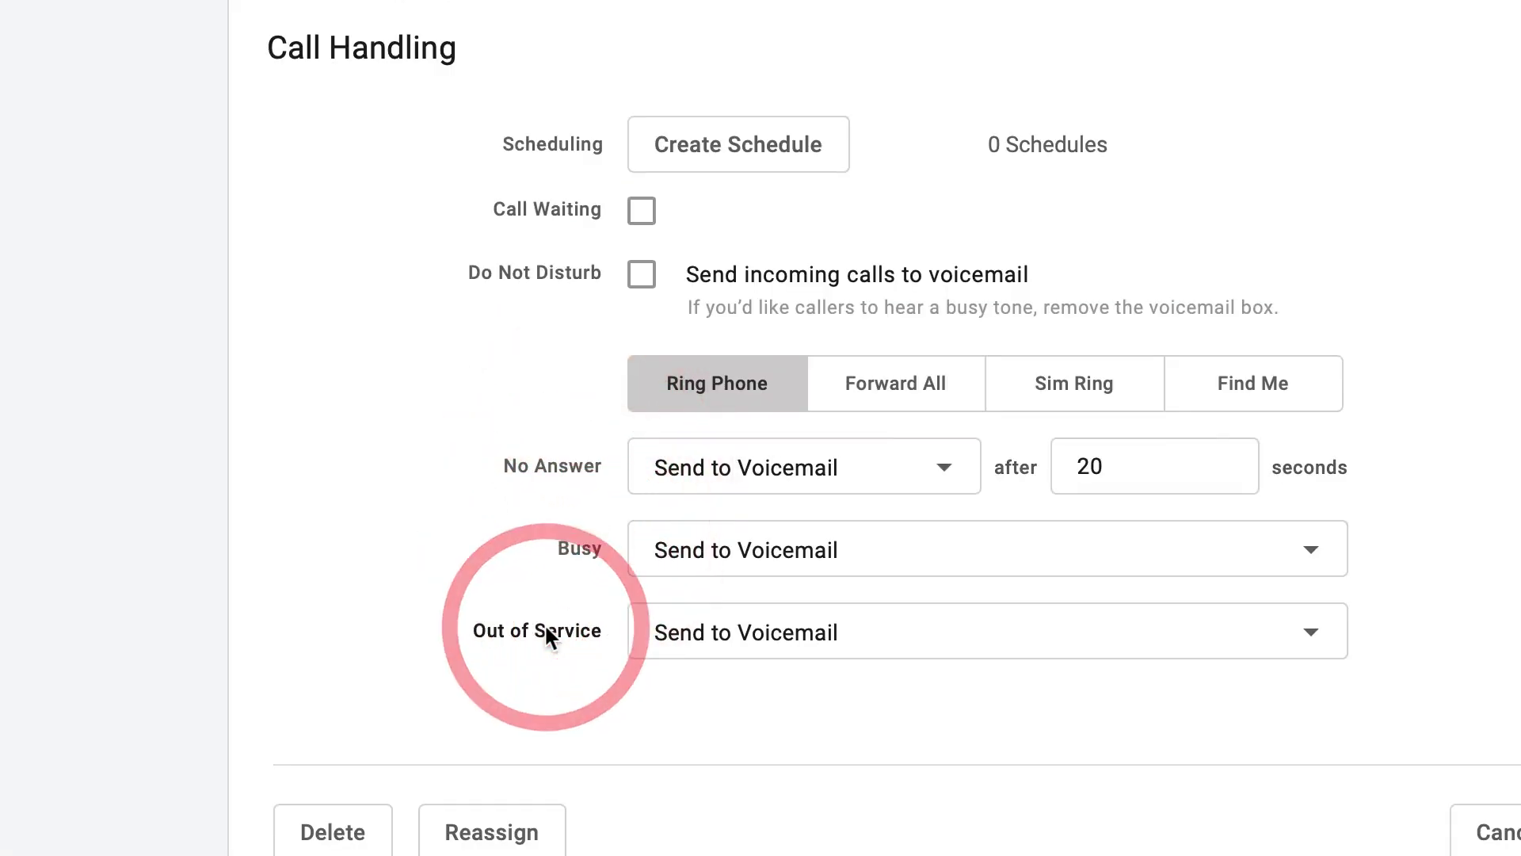
Step: Try Send to Voicemail, Busy Tone and Forward to for the No Answer rule, and set it to Ring Forever
left_click(854, 469)
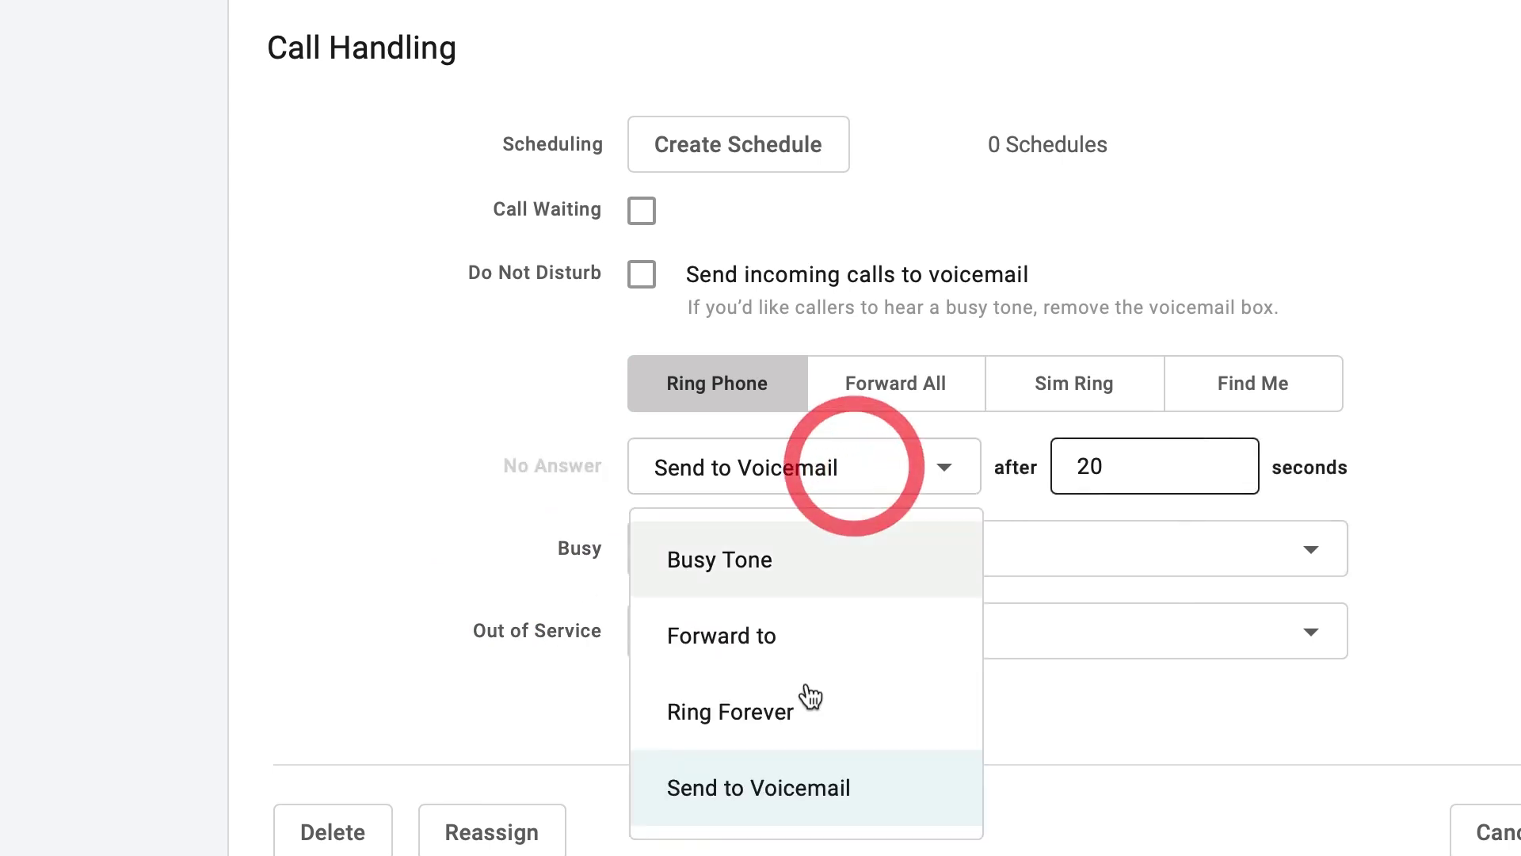
left_click(805, 781)
left_click(810, 474)
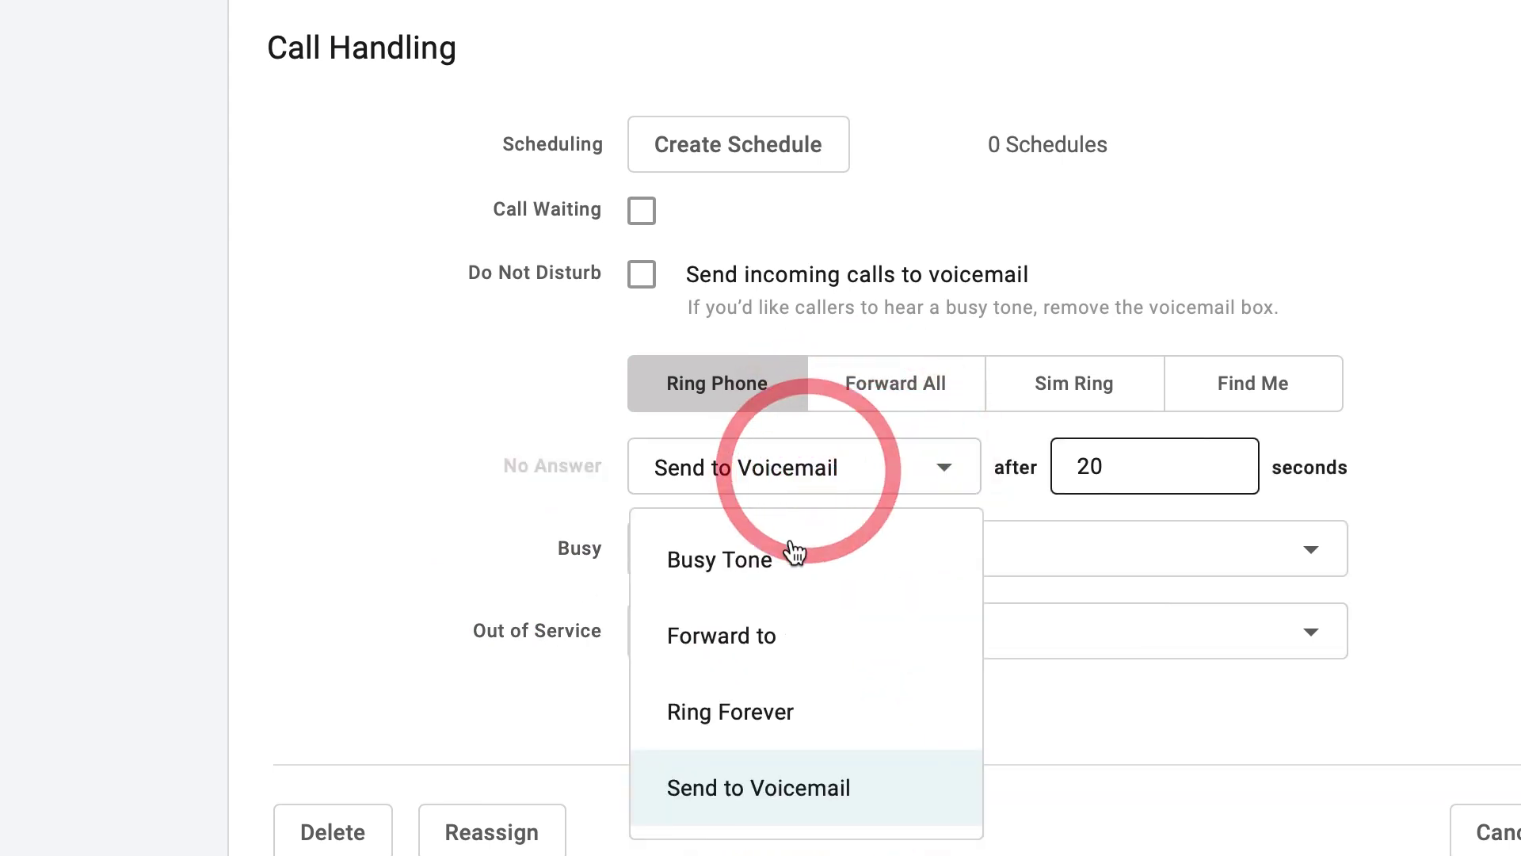
left_click(754, 562)
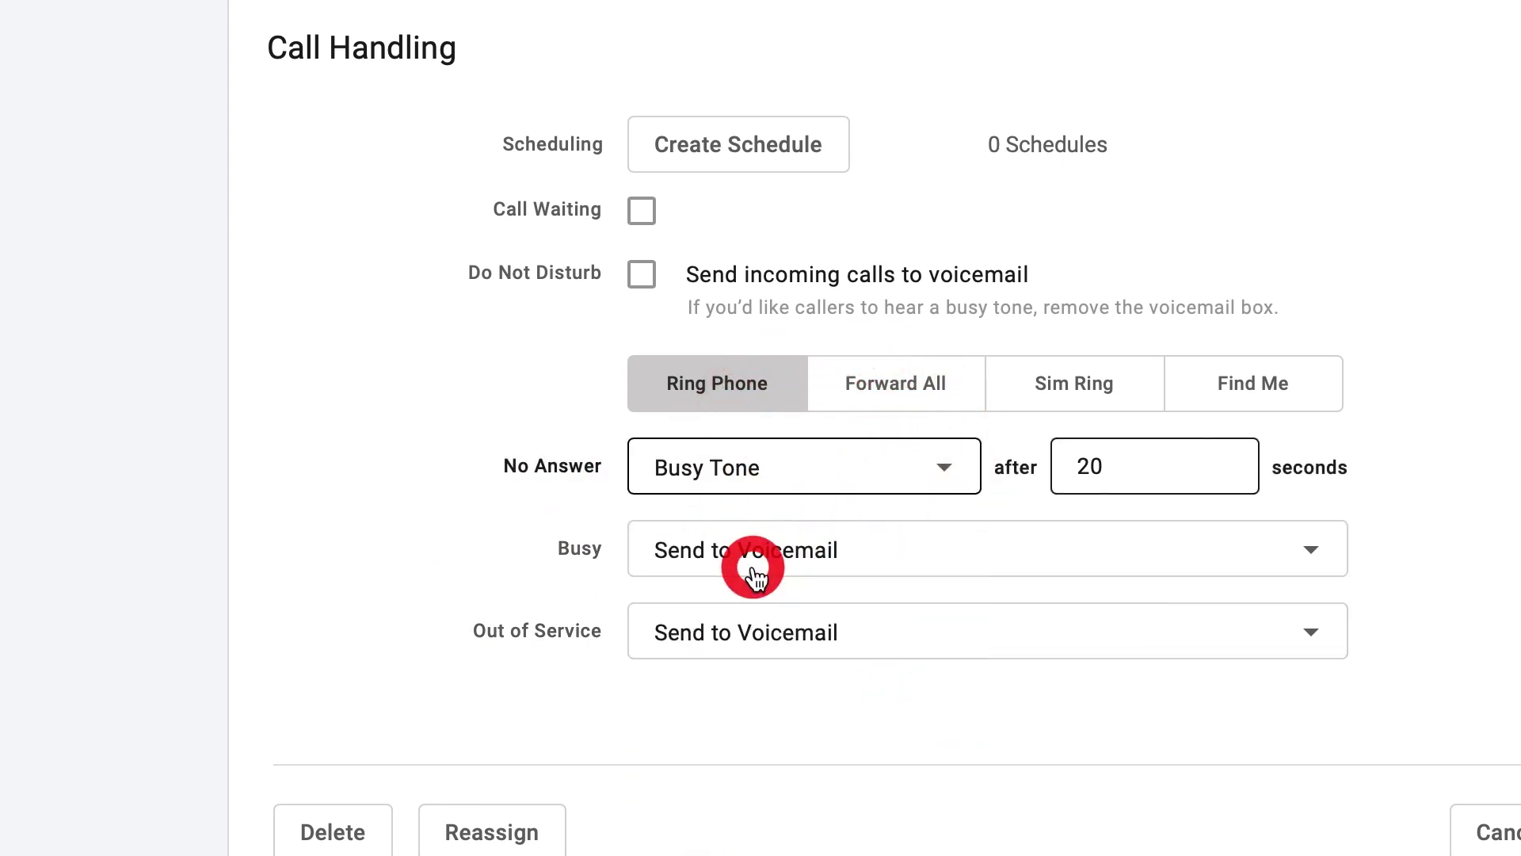
left_click(805, 484)
left_click(778, 660)
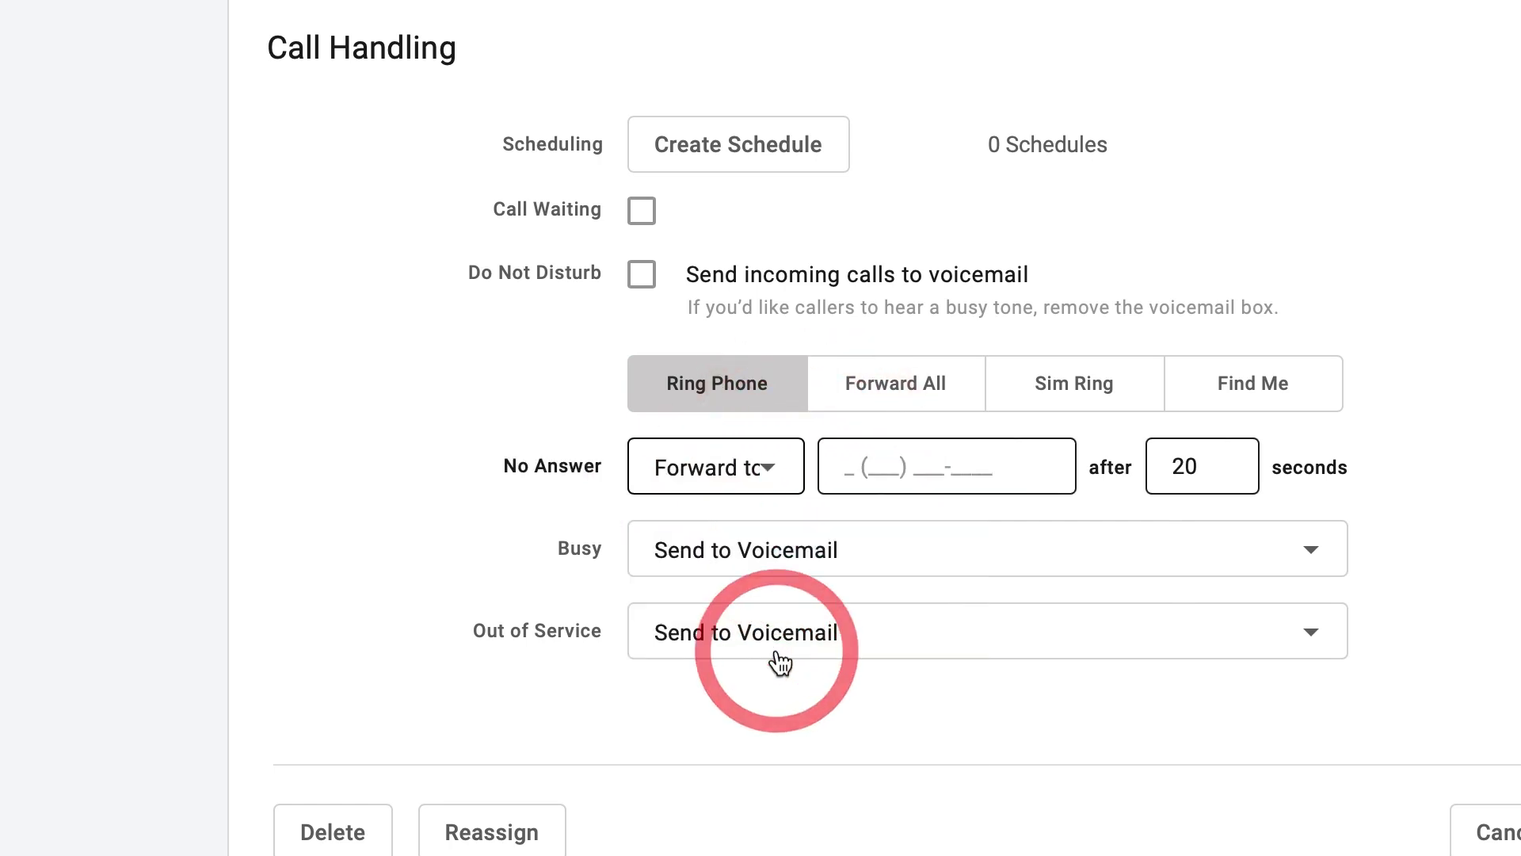
left_click(783, 464)
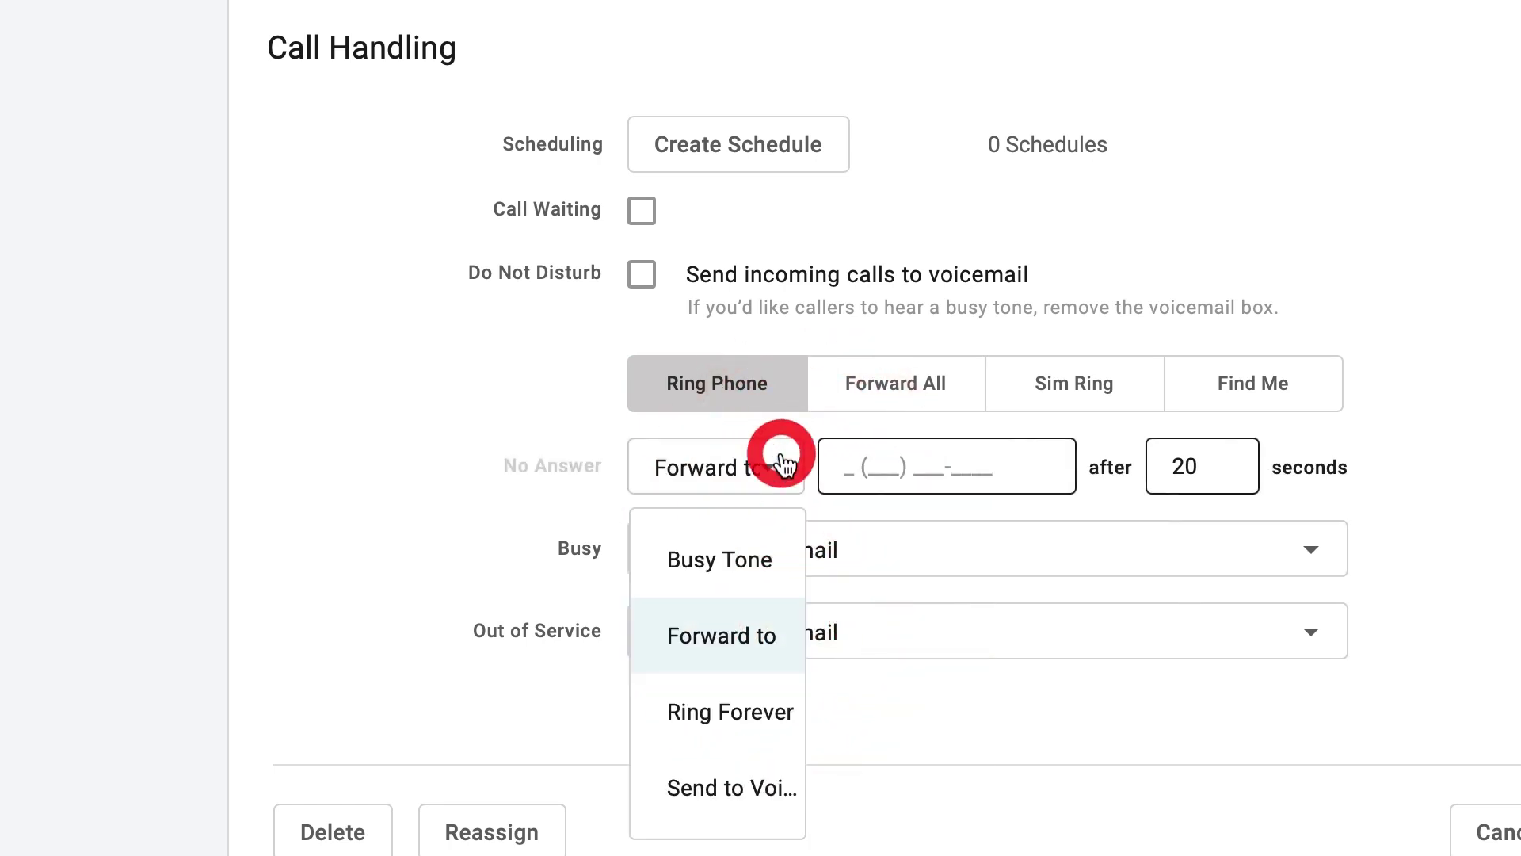
left_click(730, 716)
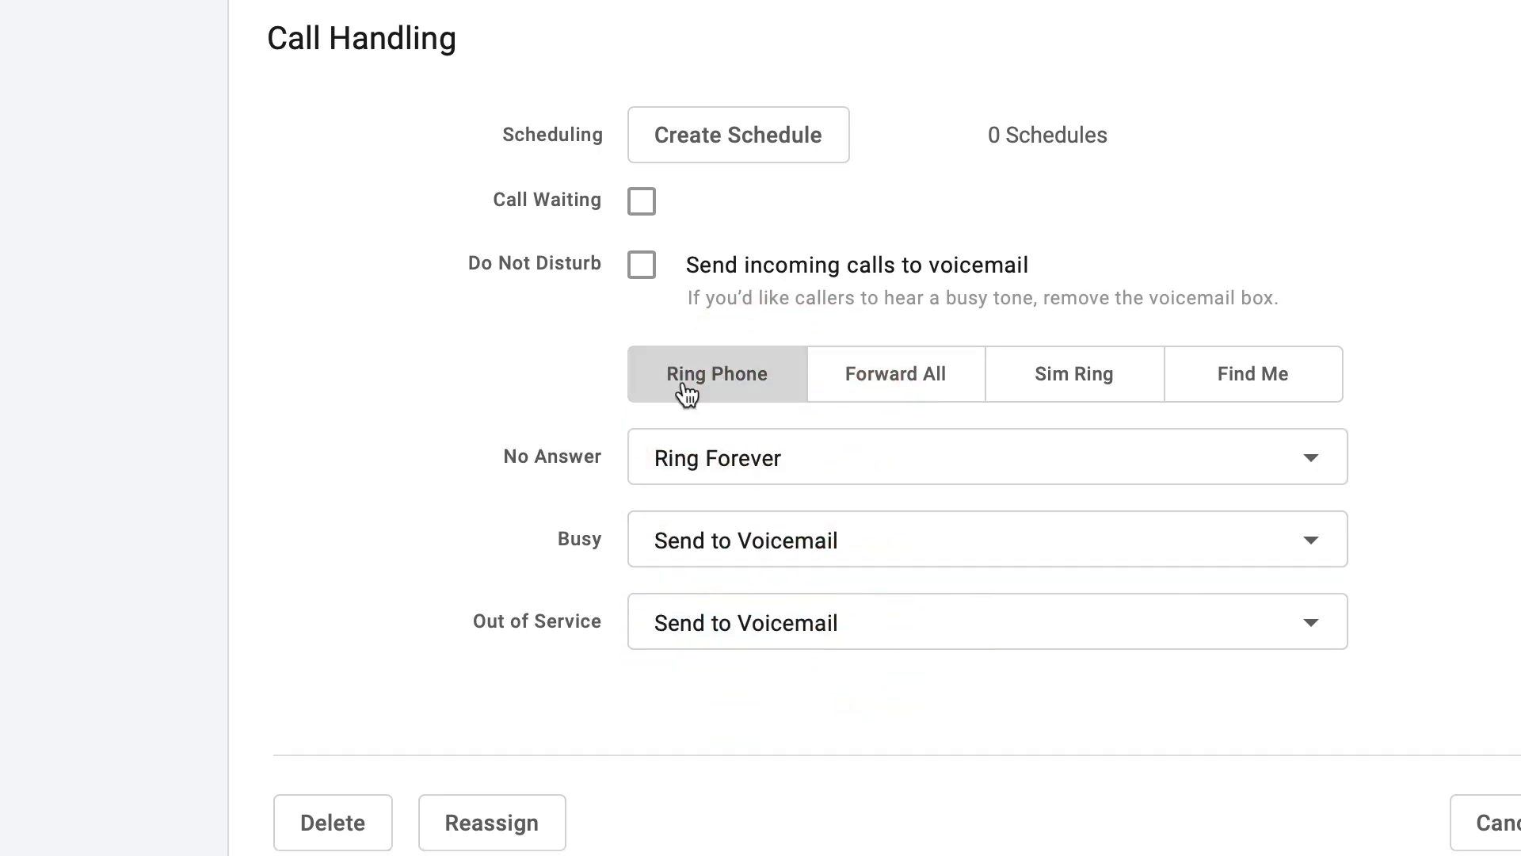
Step: Review the Forward All, Sim Ring and Find Me modes in Call Handling, including their phone number fields
left_click(875, 381)
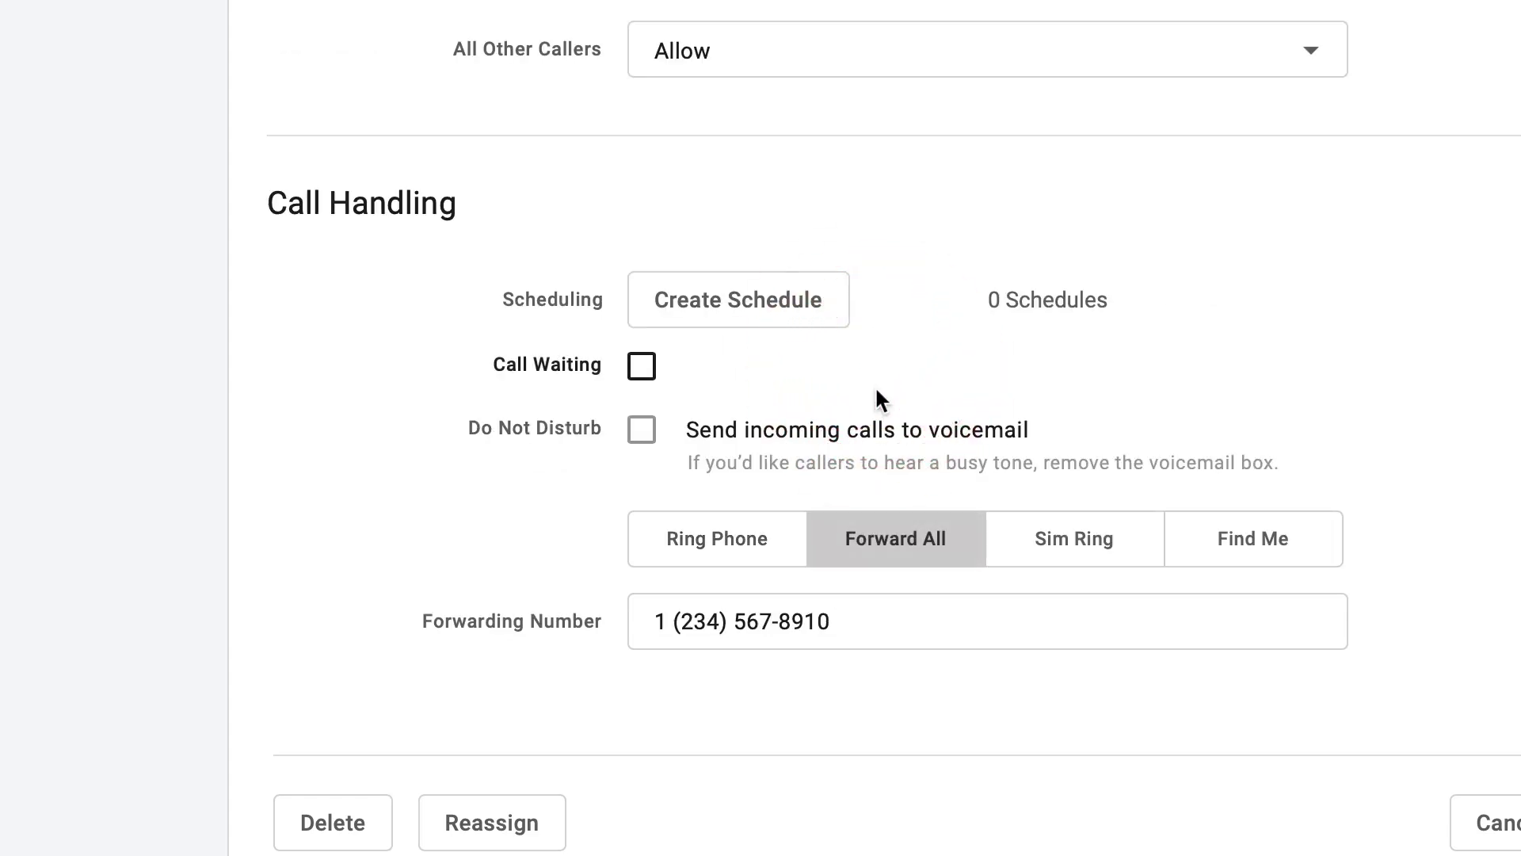
left_click(896, 620)
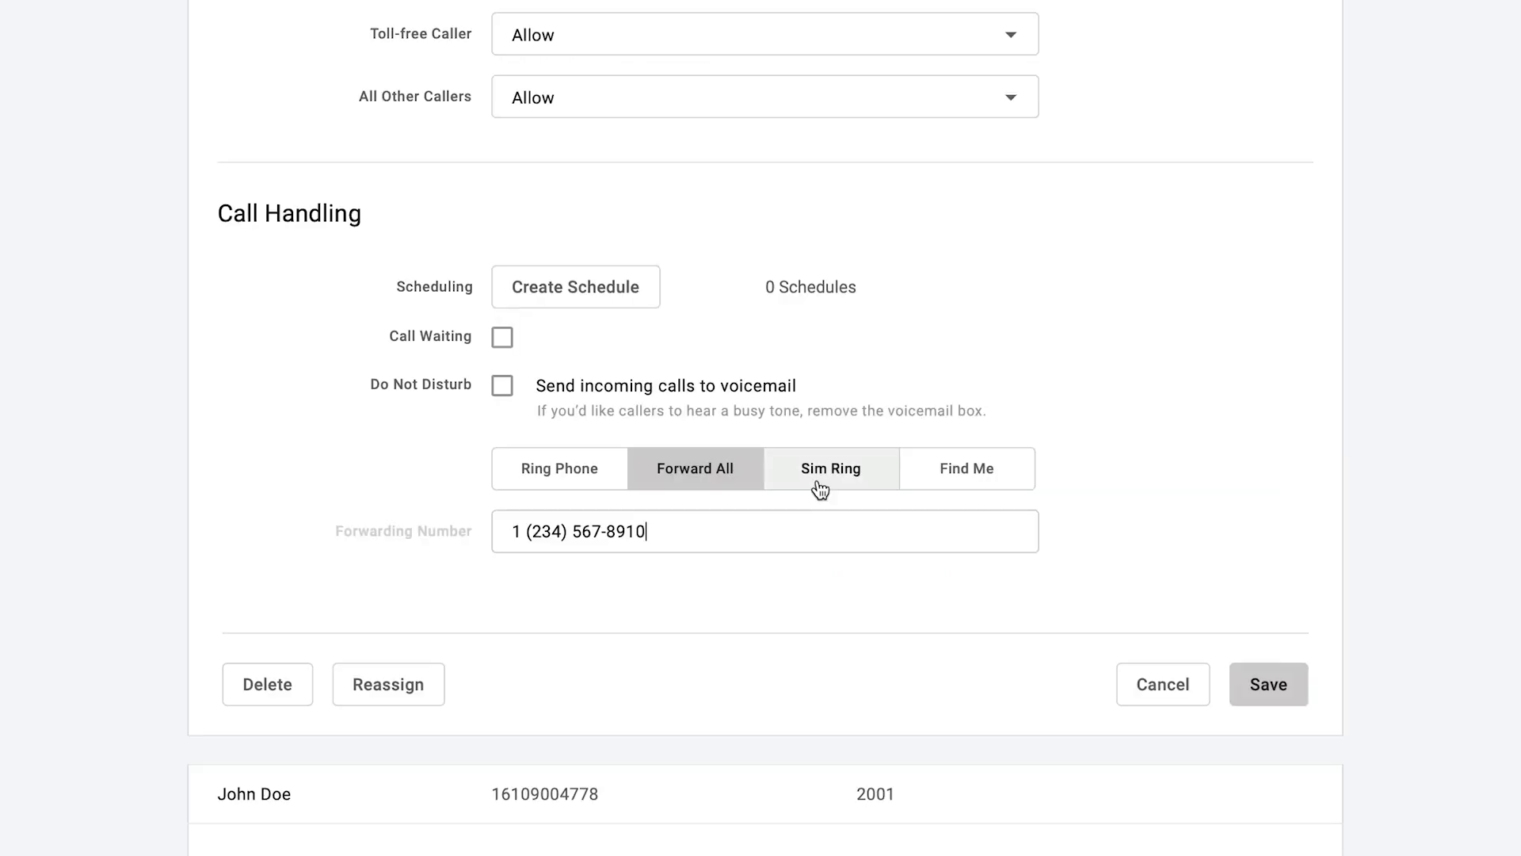
left_click(814, 482)
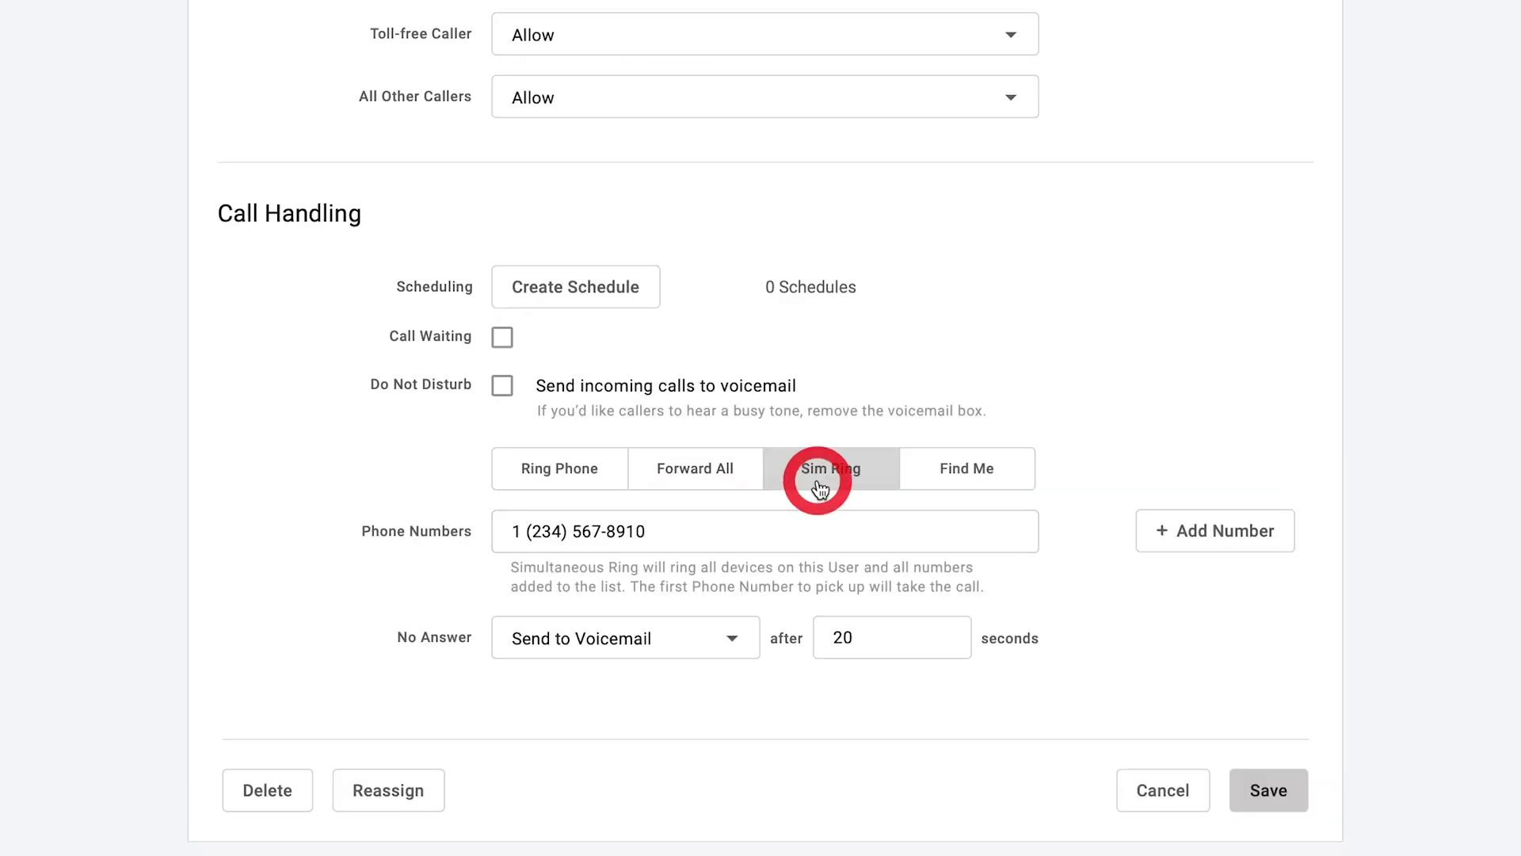
left_click(741, 517)
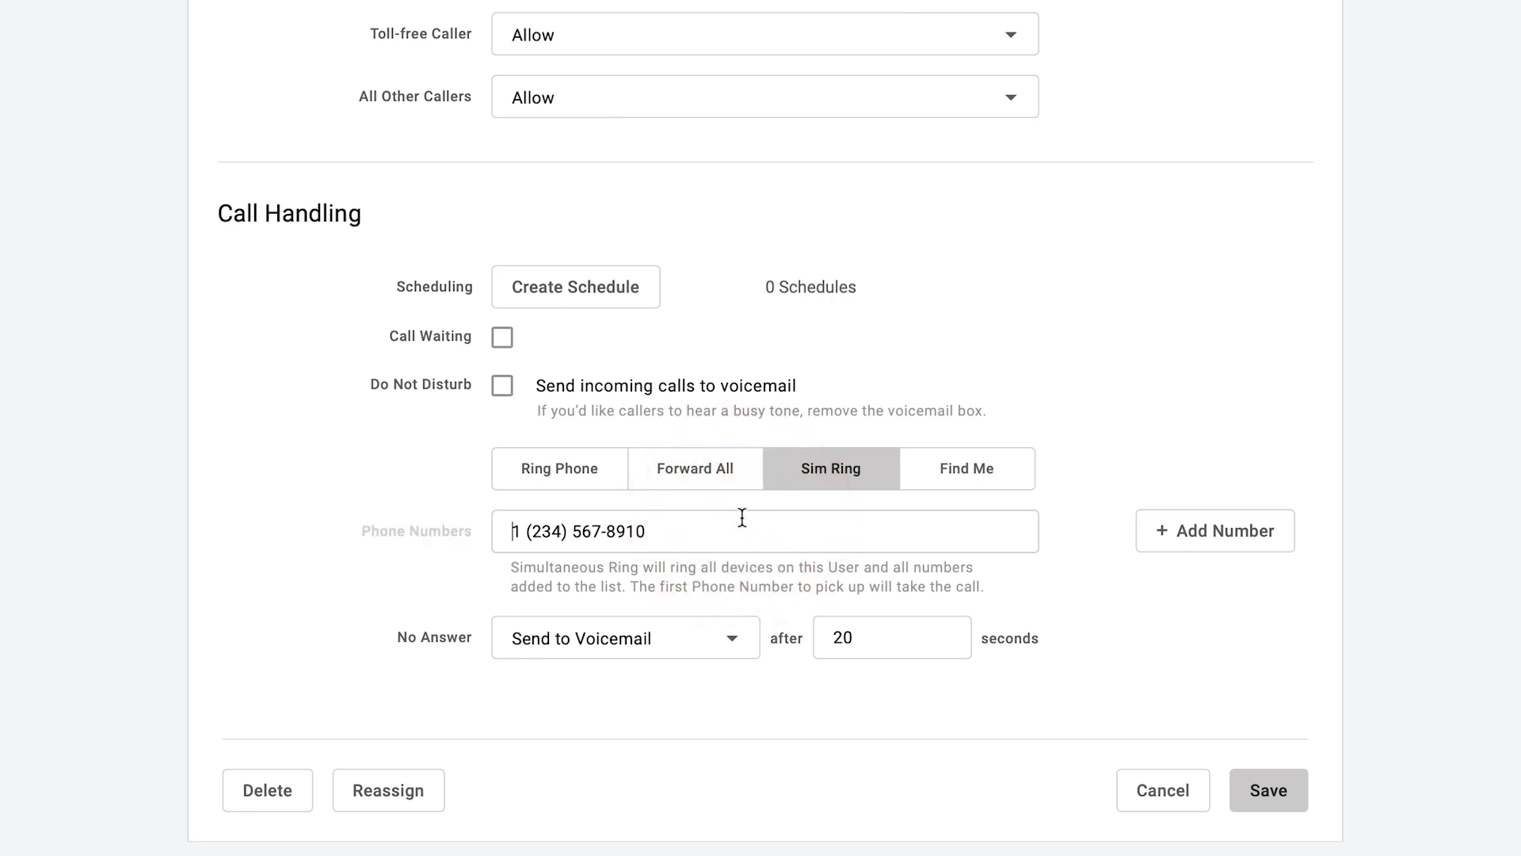
left_click(953, 475)
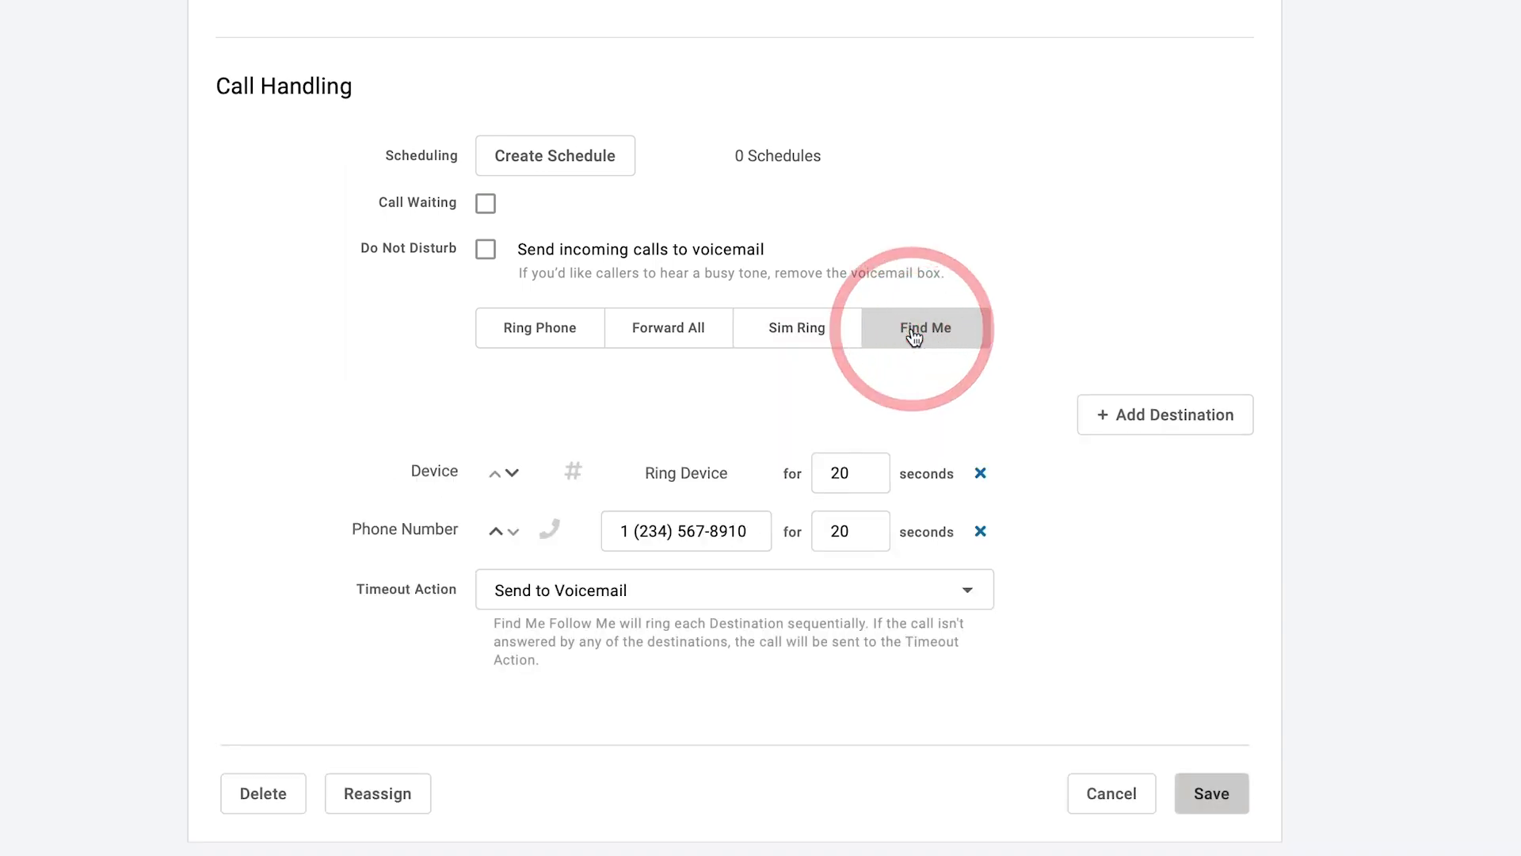
left_click(759, 531)
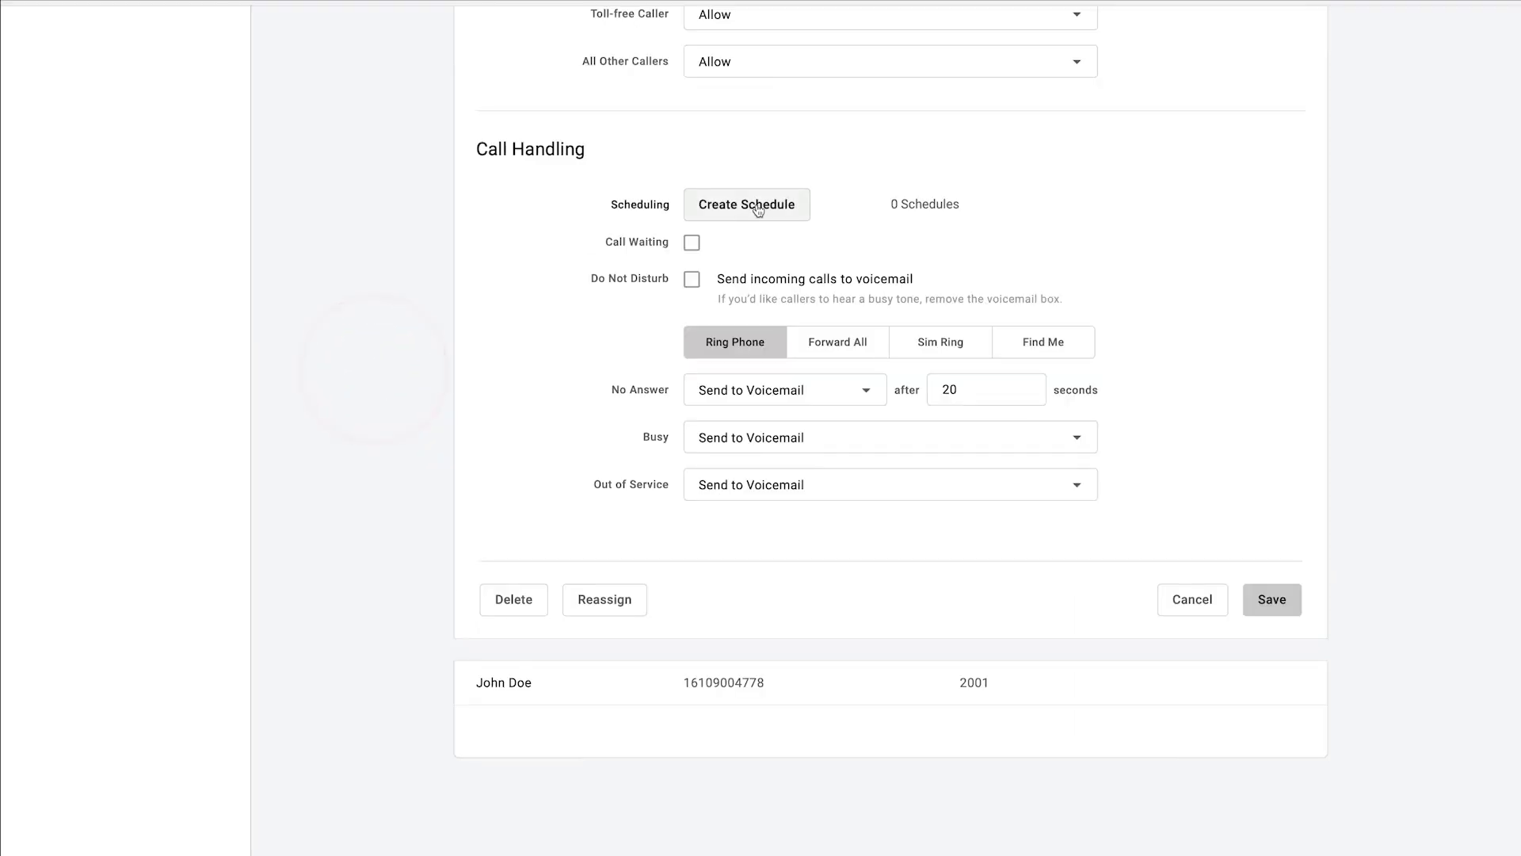
Step: Start a call handling schedule for the user and add a custom schedule named abc
left_click(570, 159)
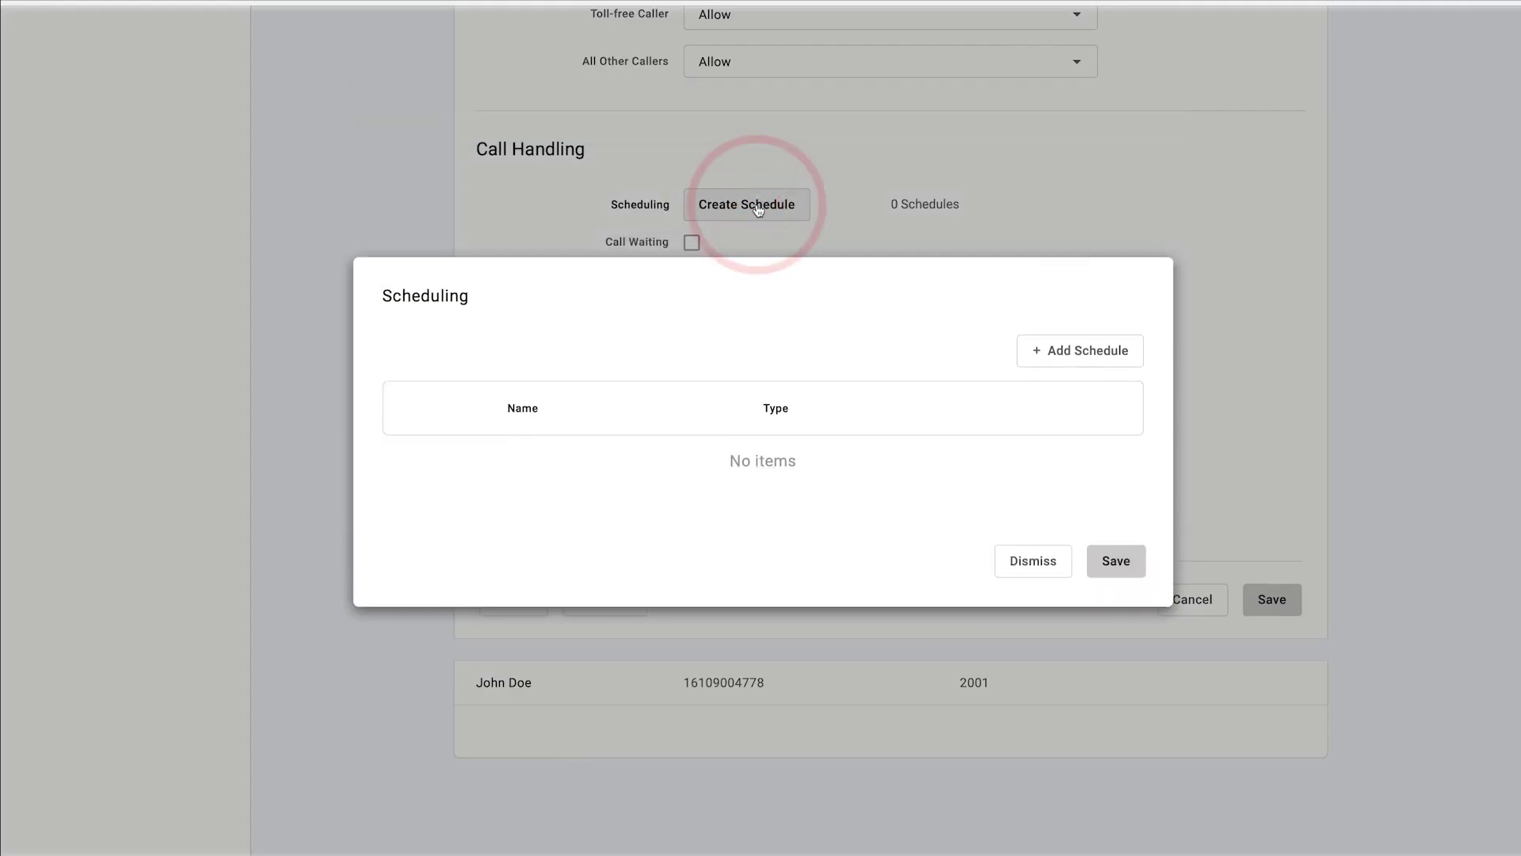
left_click(1071, 349)
left_click(790, 291)
type("abc")
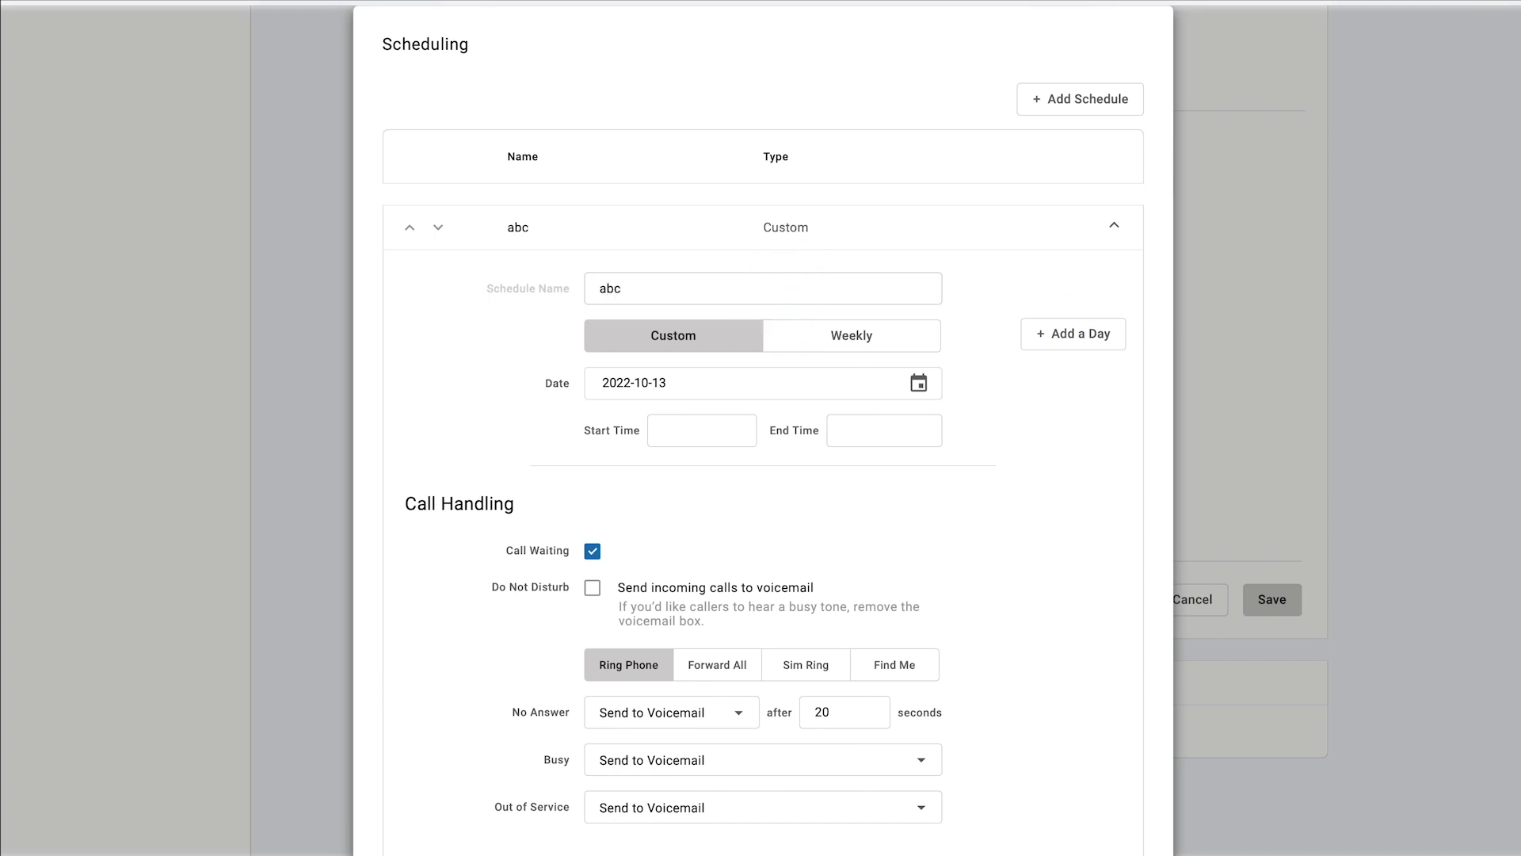
Step: Set the abc schedule to 2022-10-13 from 11:30 am to 12:30 pm, confirm it and save the scheduling
left_click(858, 383)
left_click(739, 426)
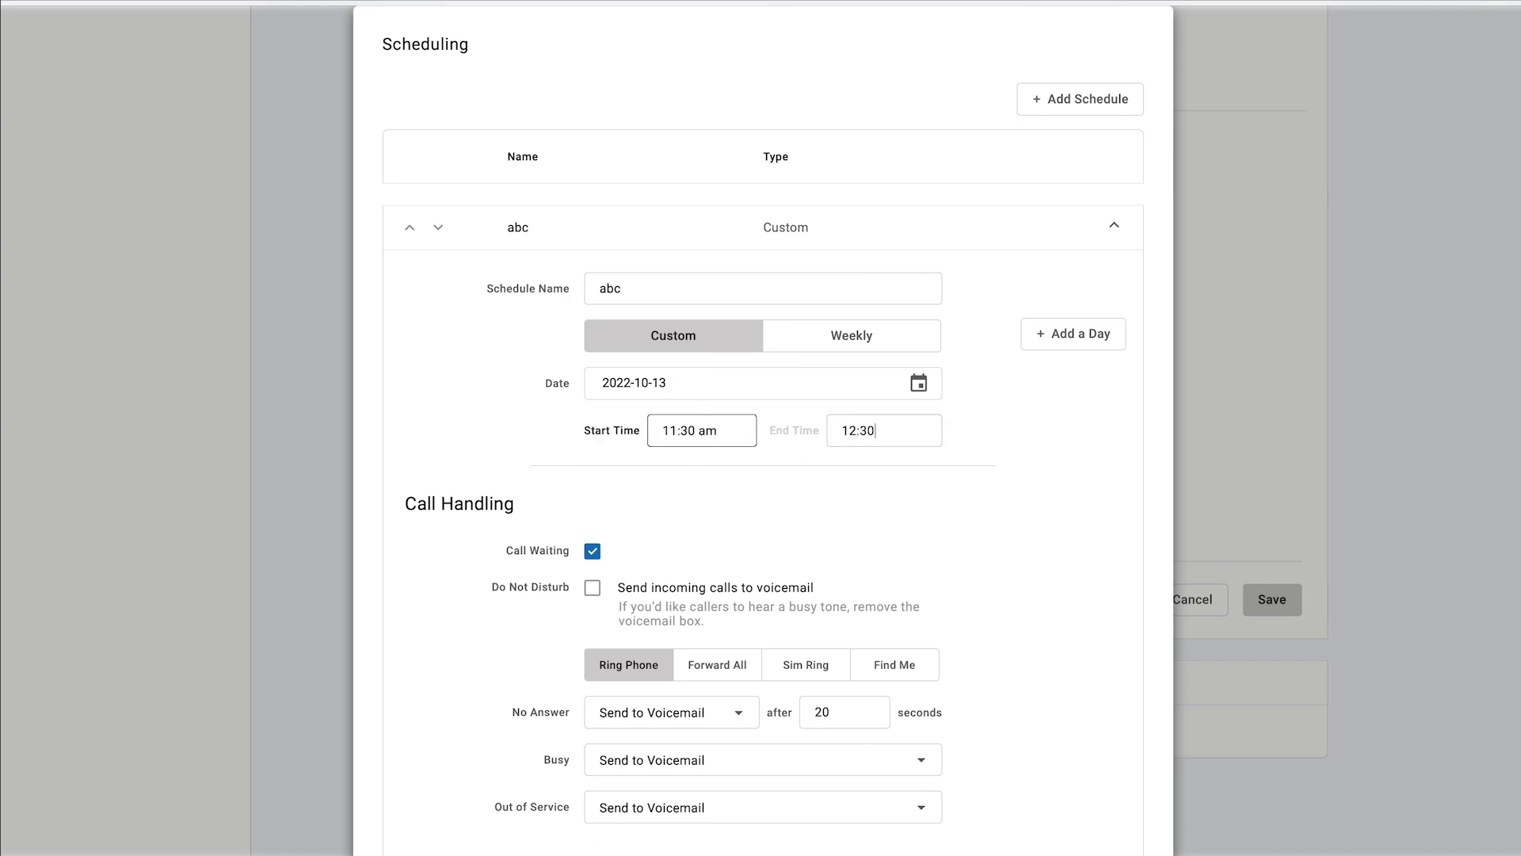
scroll(762, 444, "down", 4)
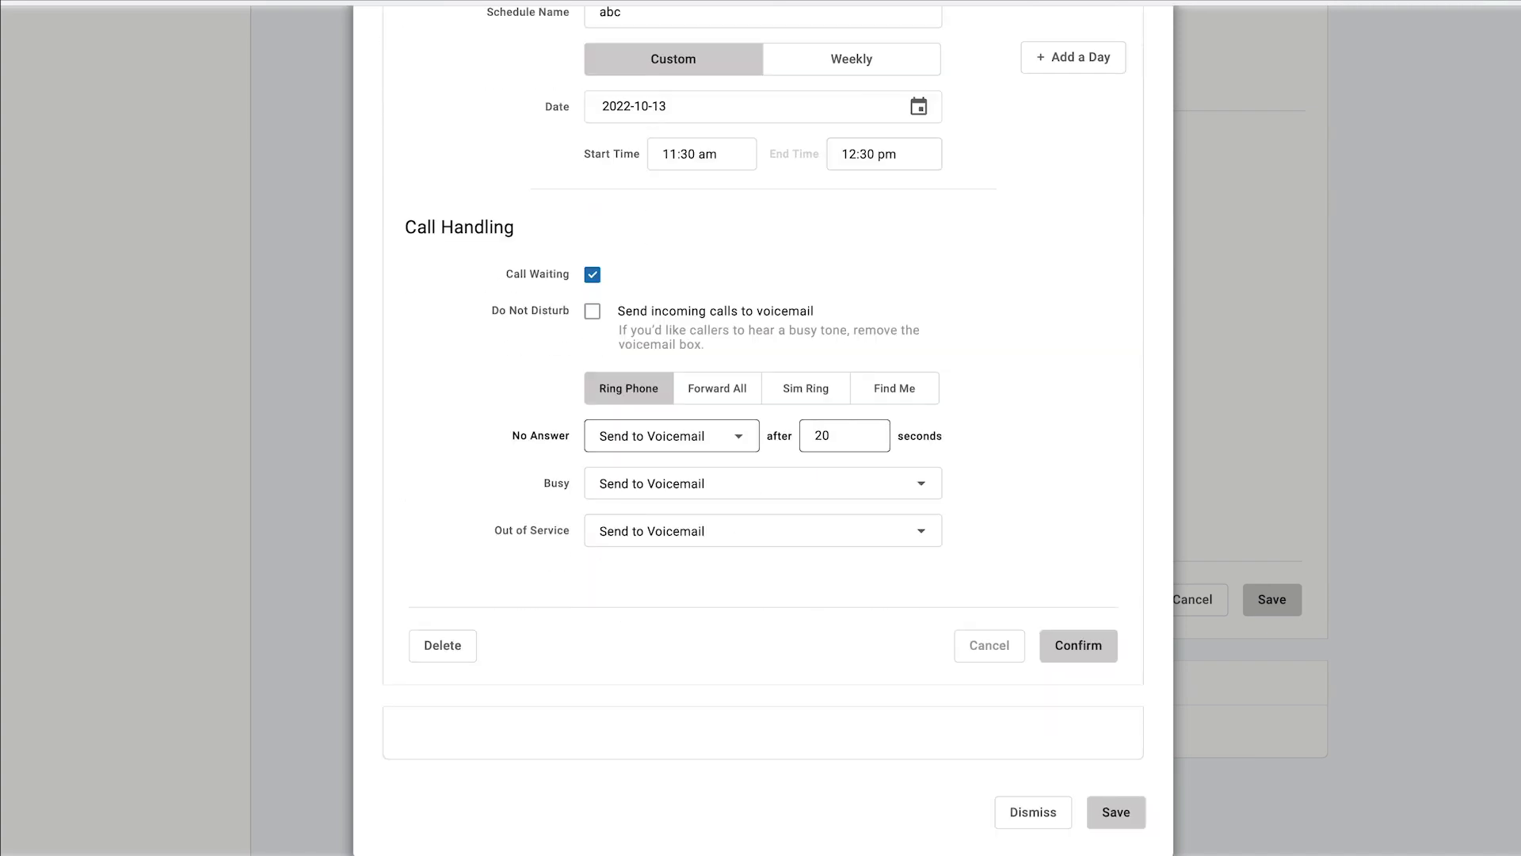
left_click(1055, 645)
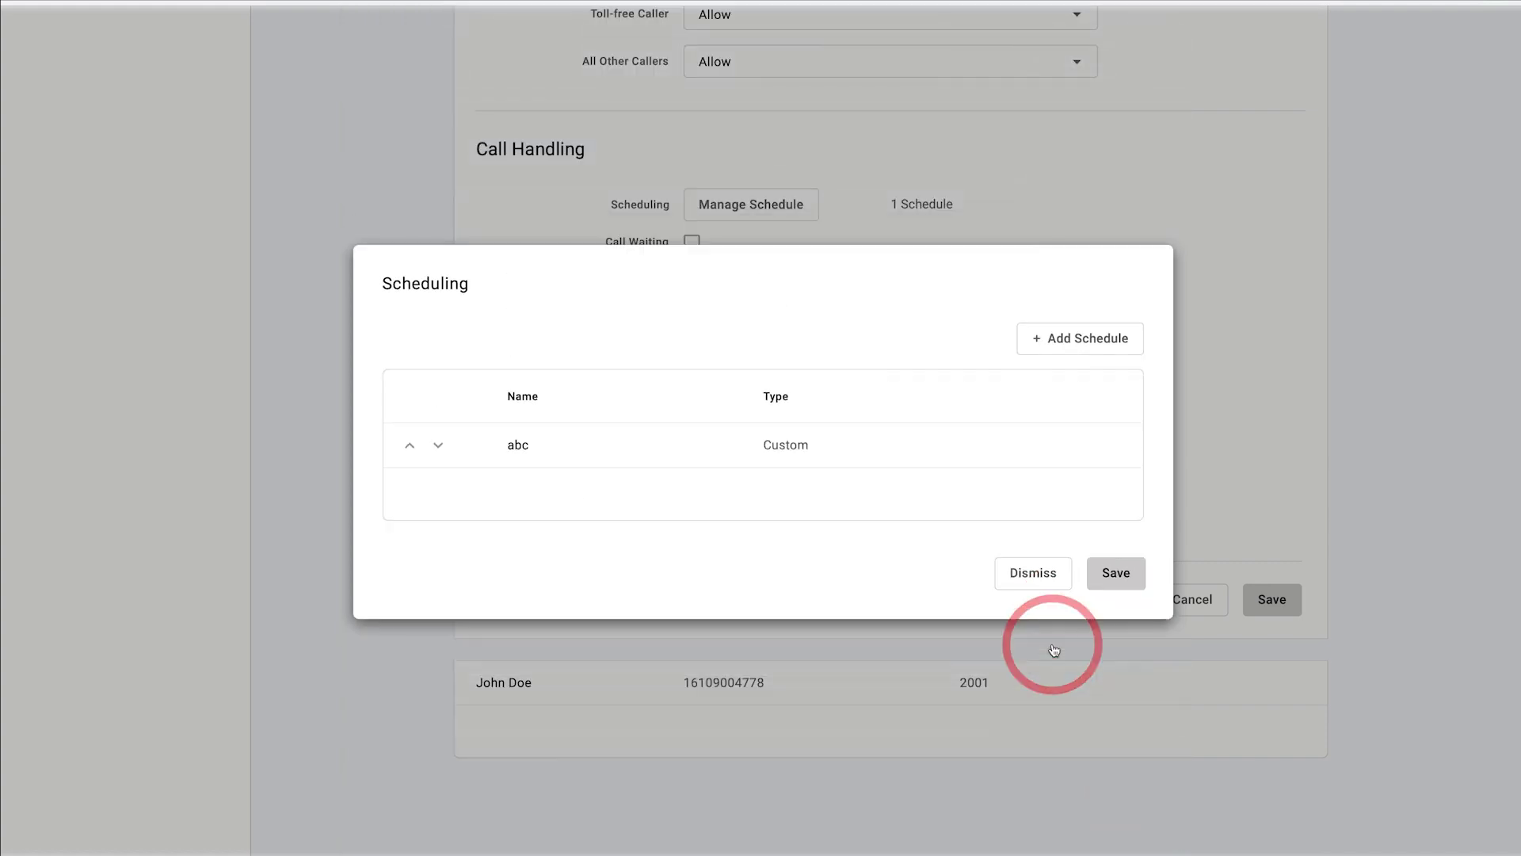
left_click(1120, 581)
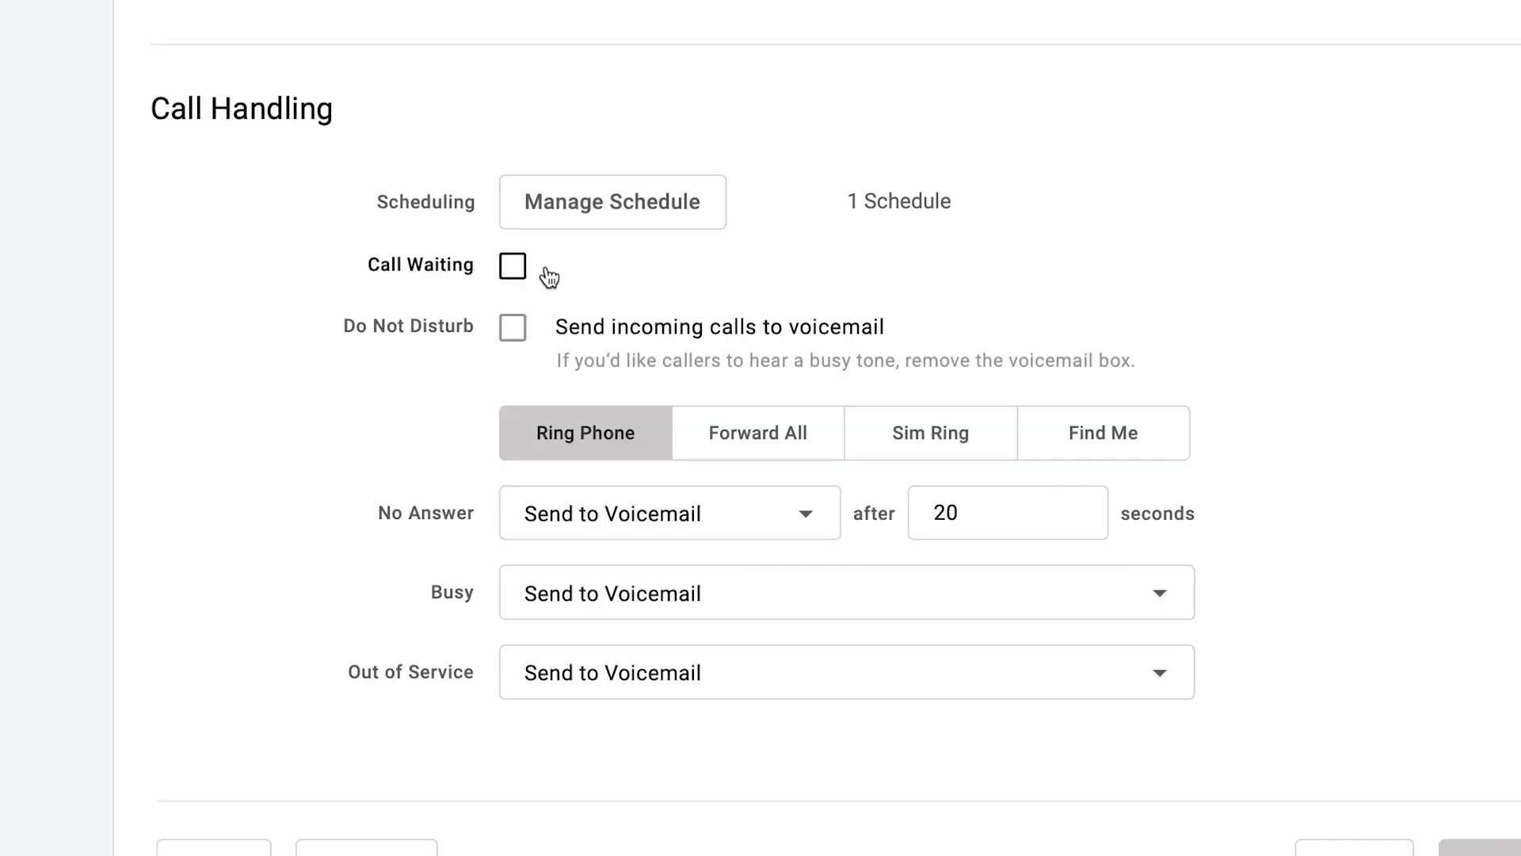
Step: Try switching Call Waiting and Do Not Disturb on and off again, and view the Reassign option
left_click(512, 267)
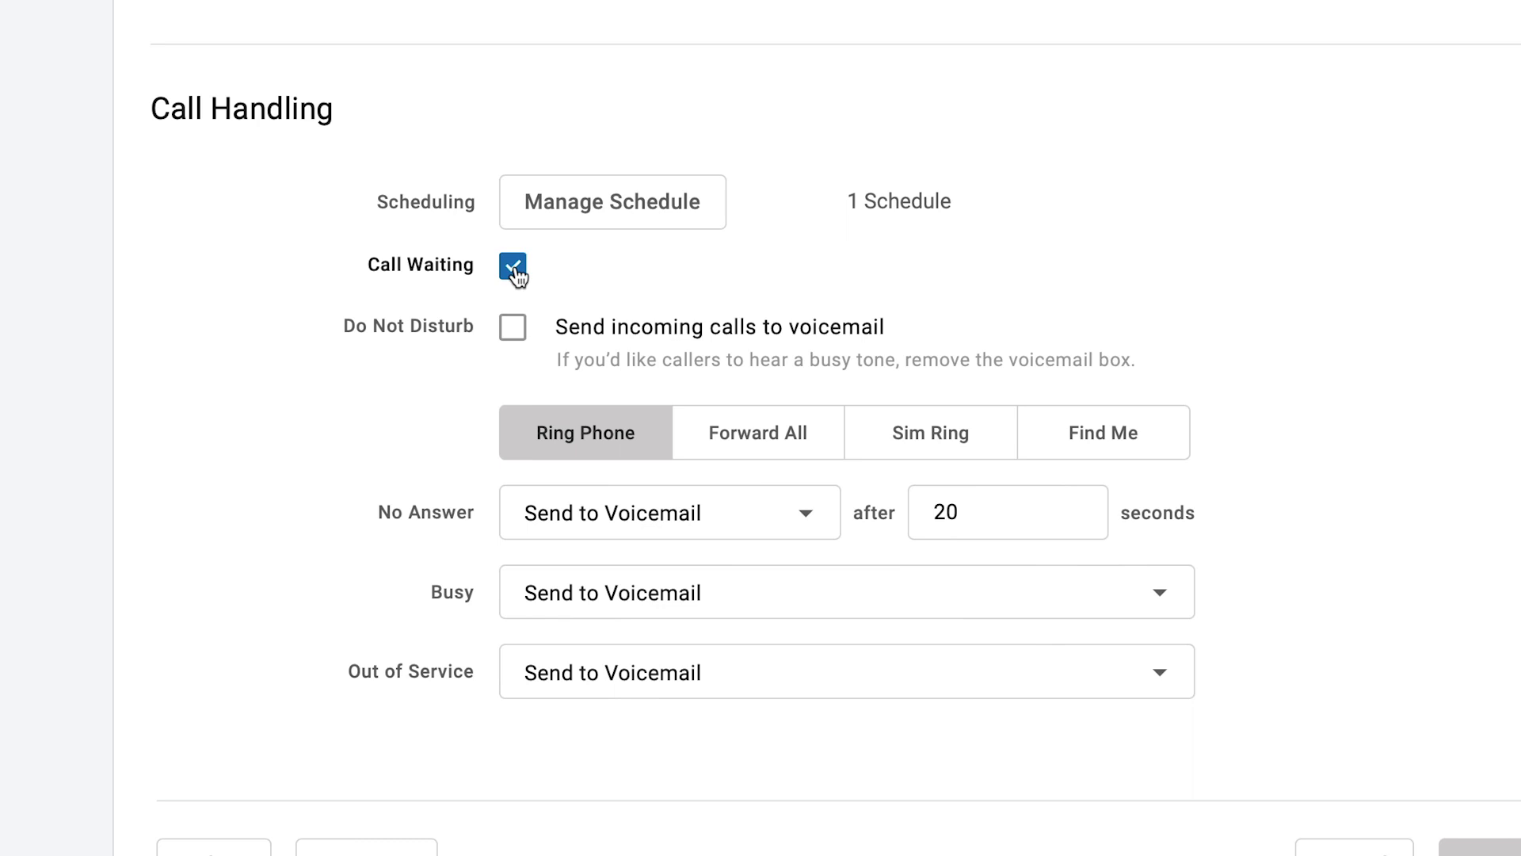
left_click(514, 268)
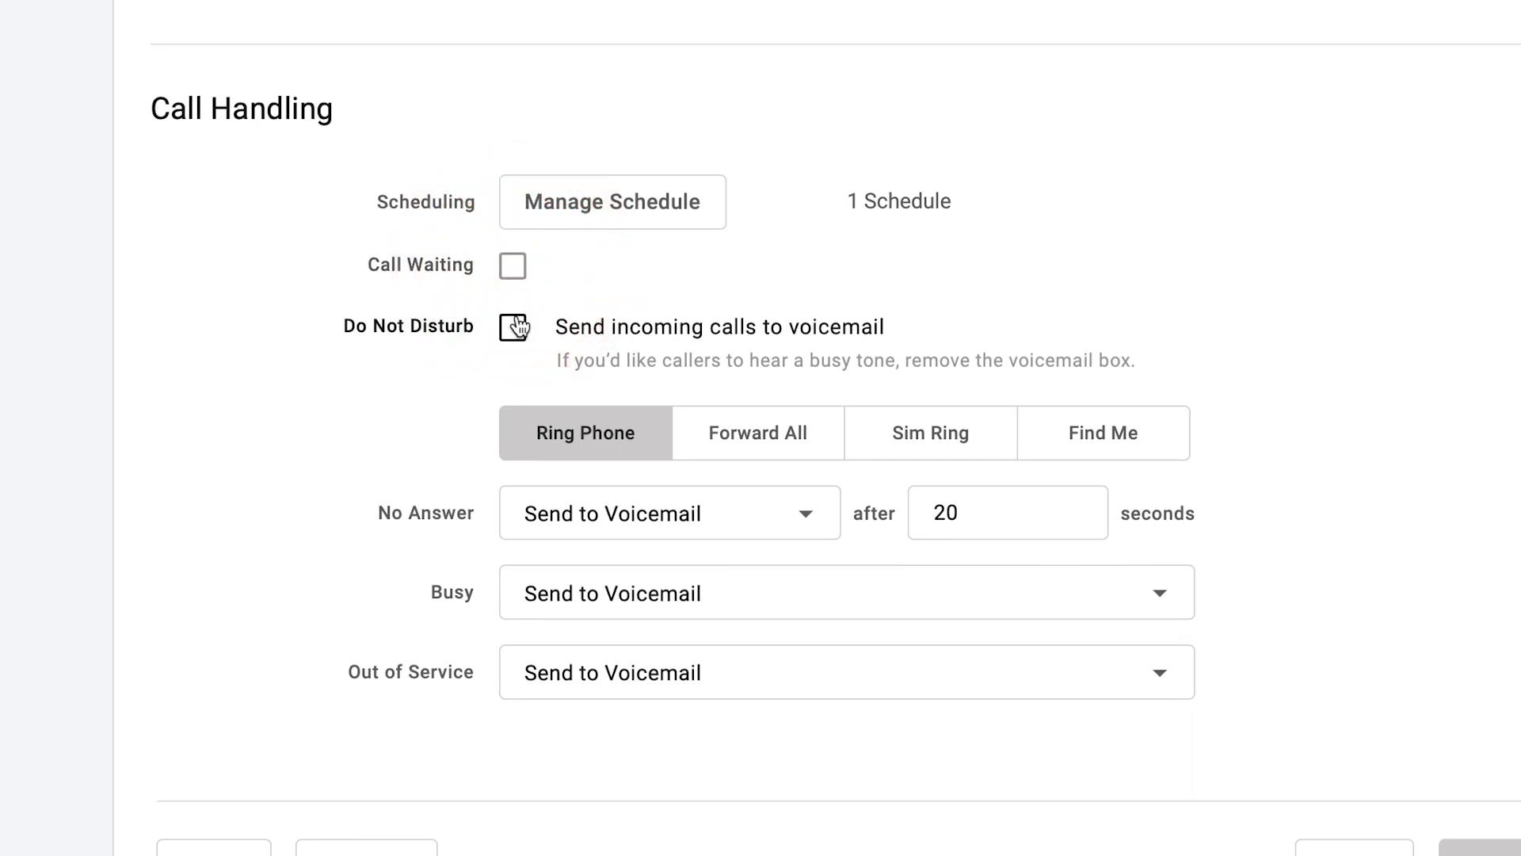
left_click(519, 325)
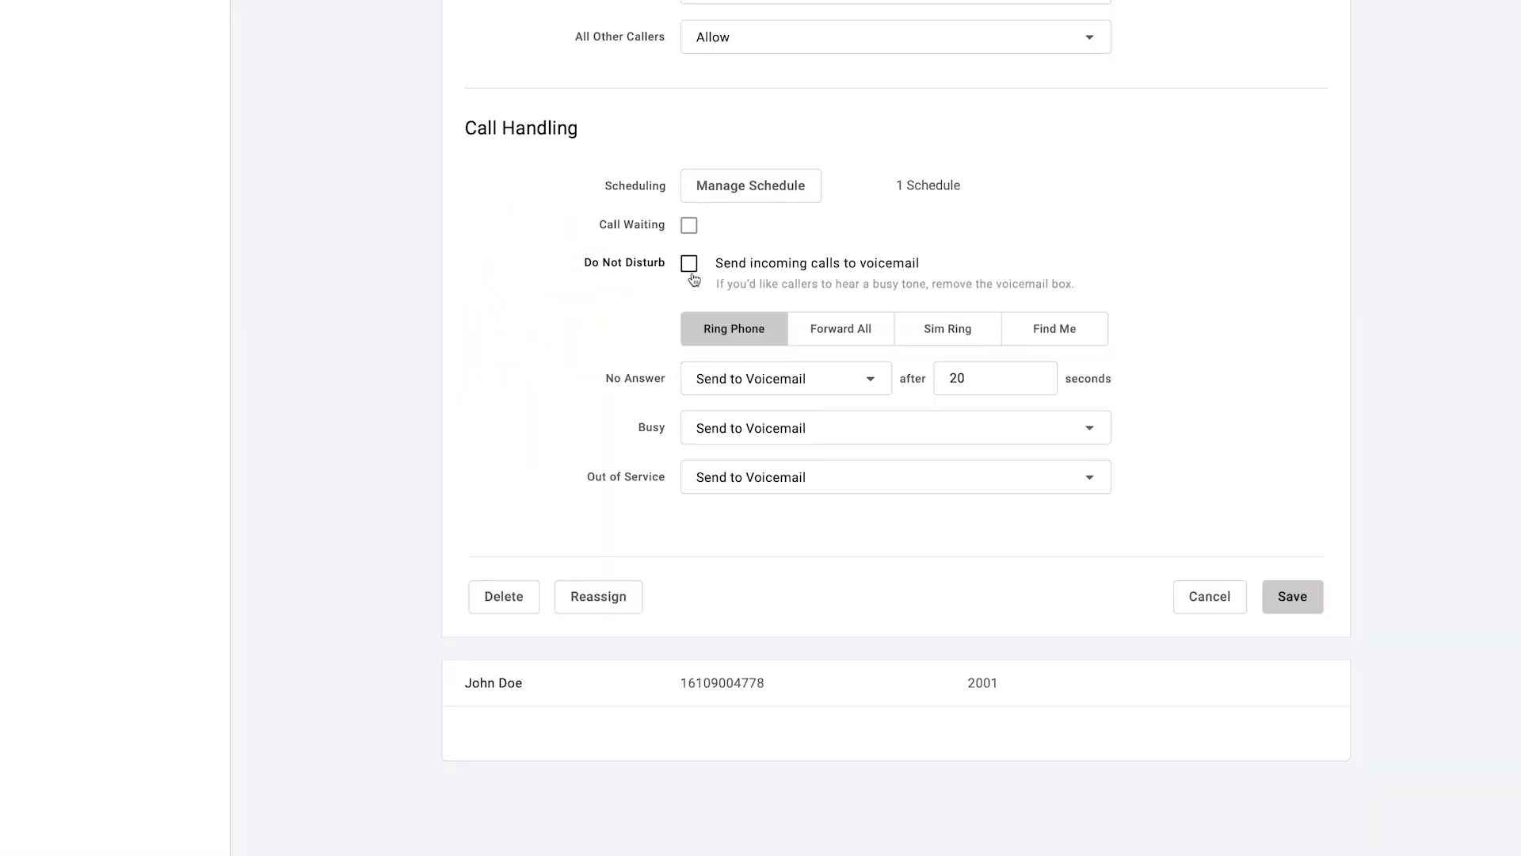
left_click(513, 326)
left_click(596, 596)
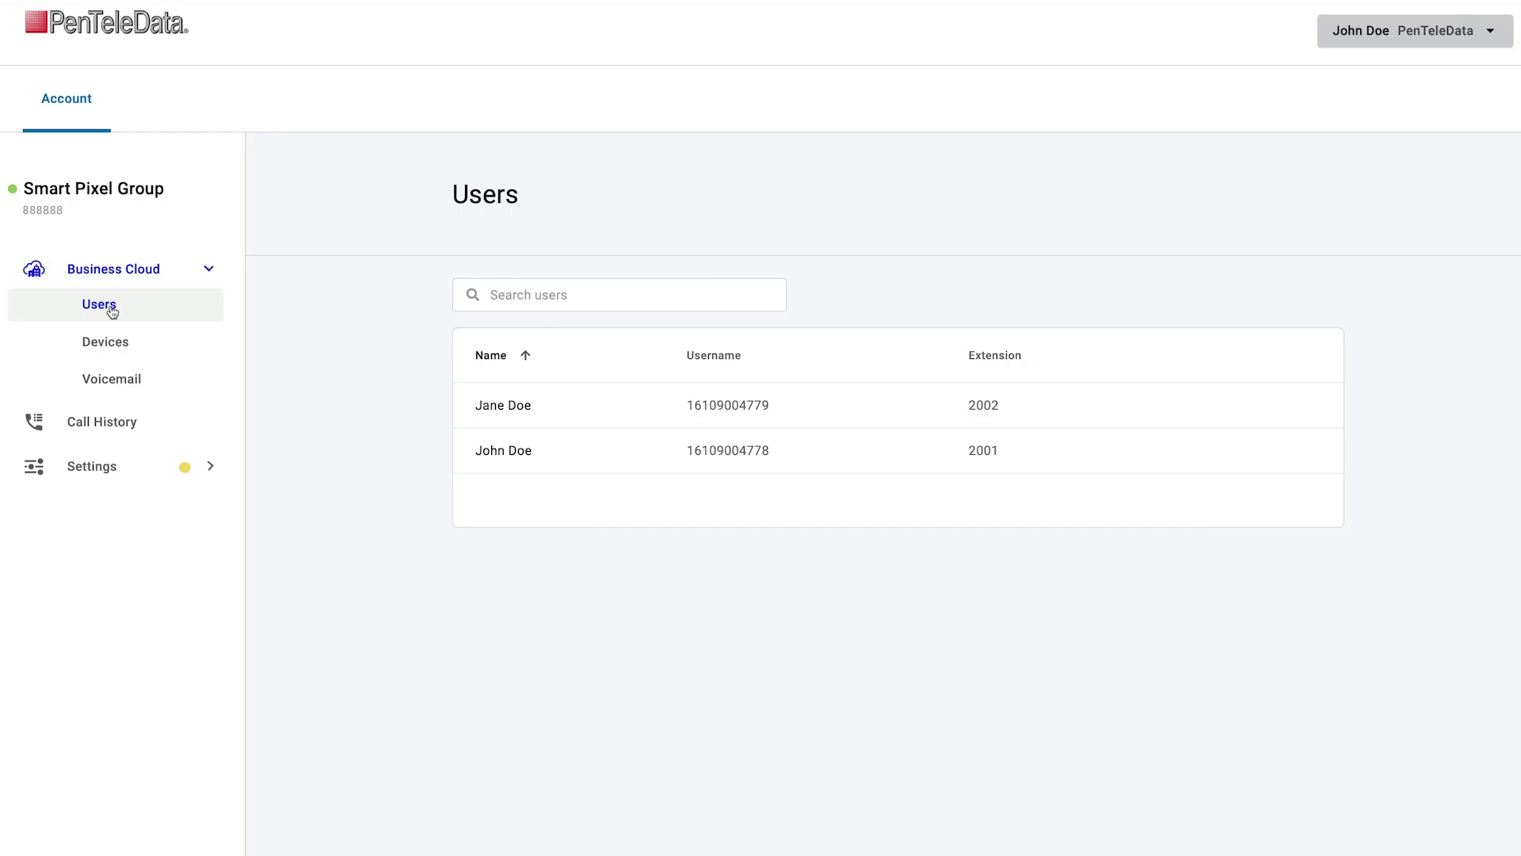
Step: Open the user with extension 2002 and examine the assigned Cisco 8841 (3PCC) device line and the referenced devices
left_click(112, 311)
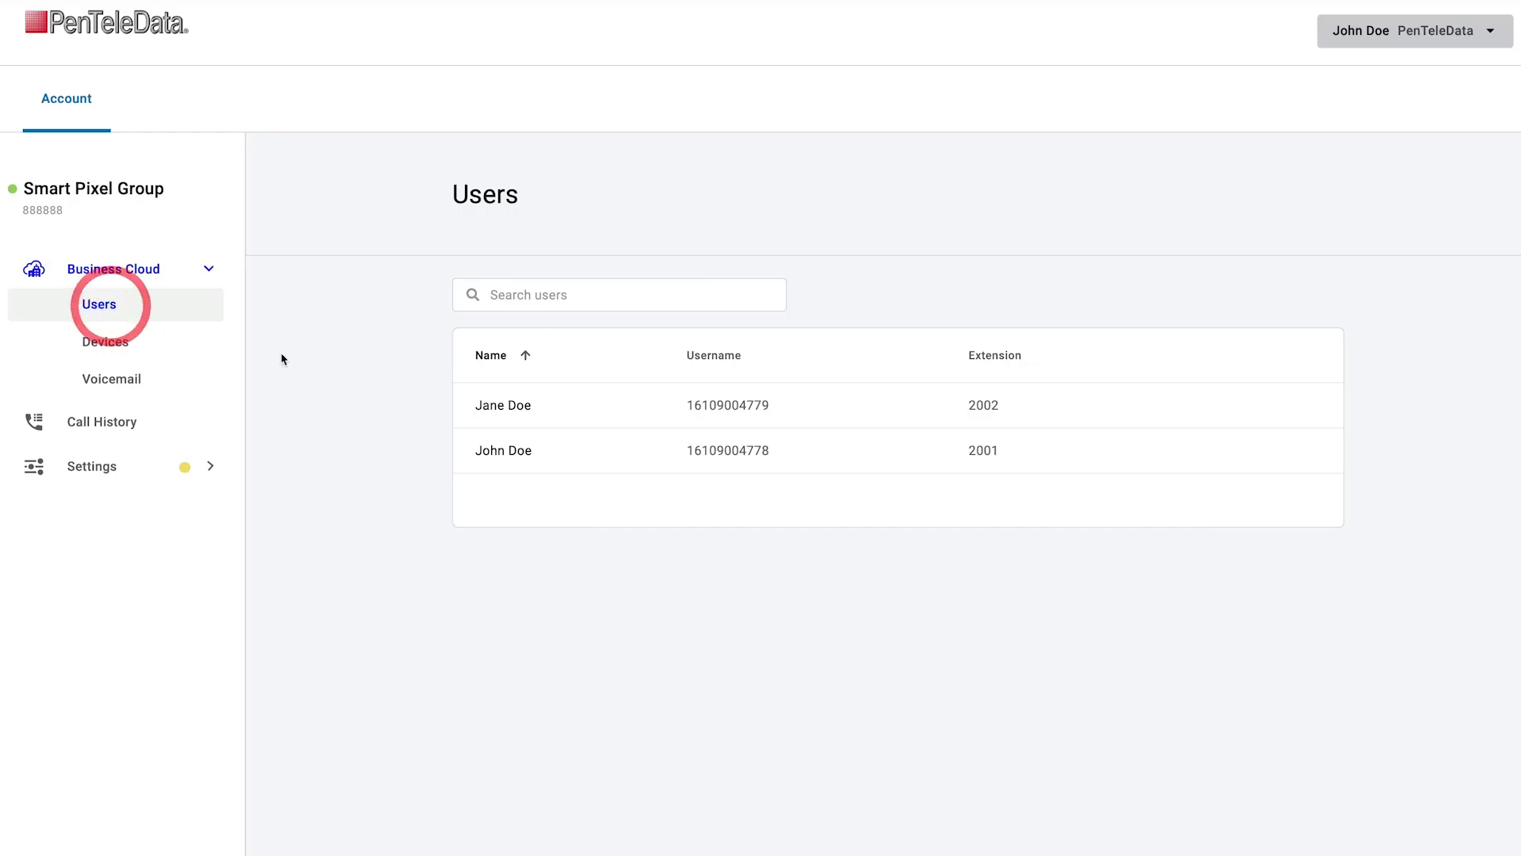
left_click(501, 409)
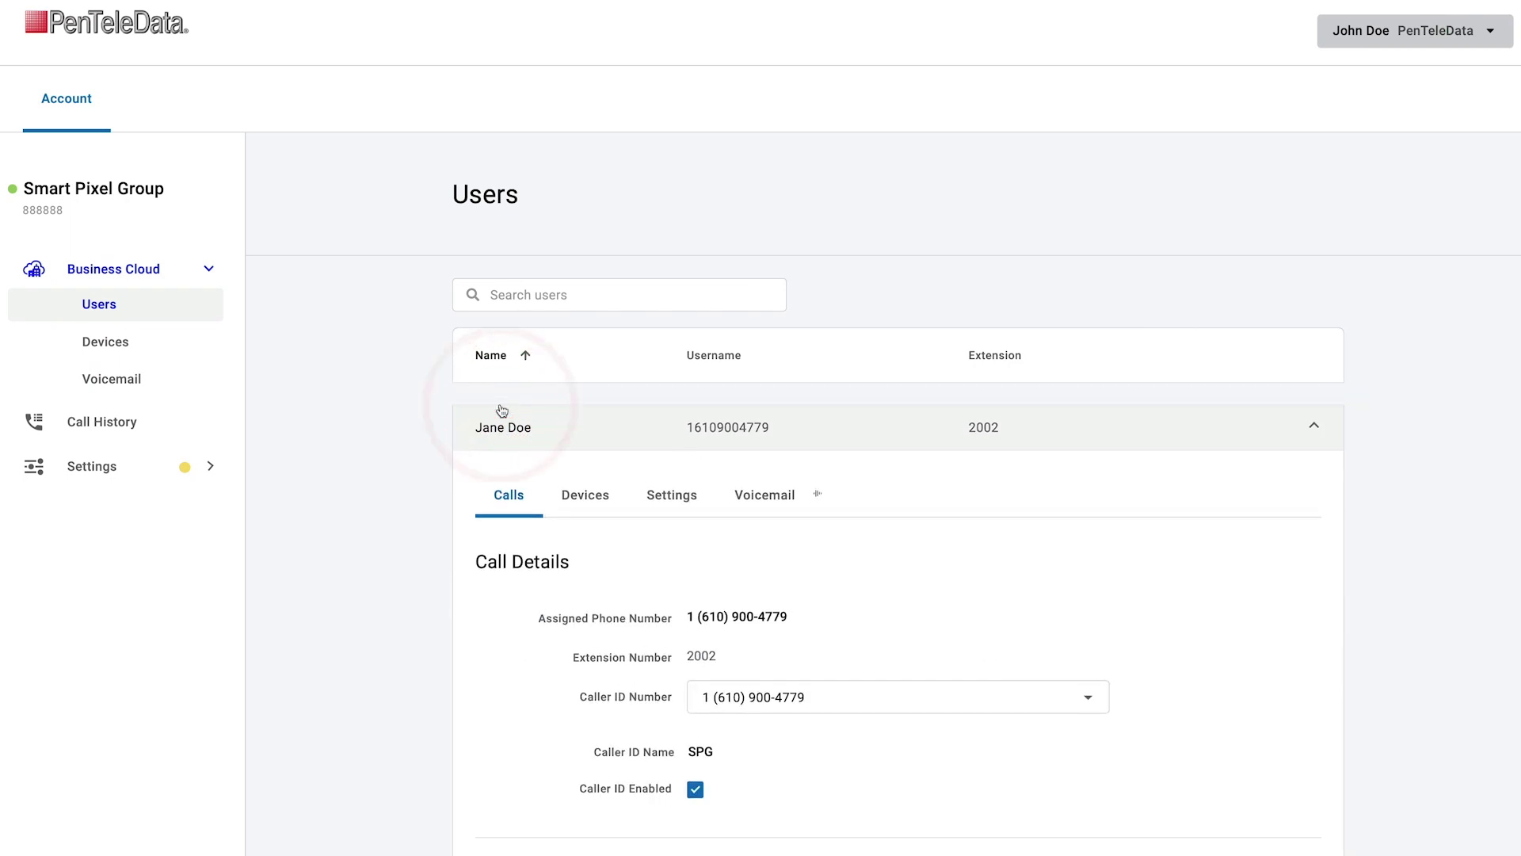
left_click(586, 492)
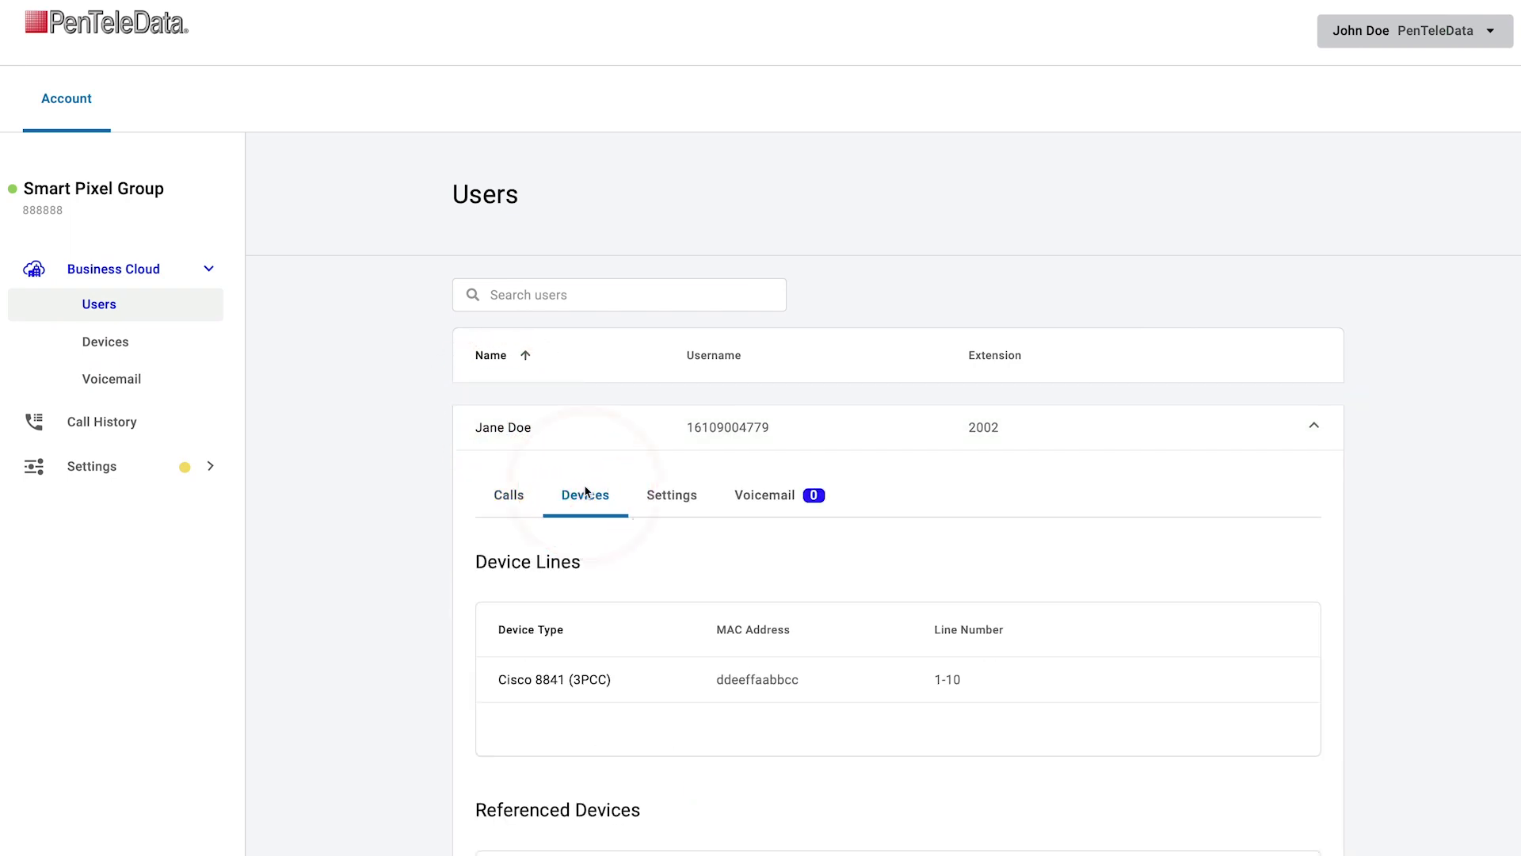
scroll(584, 486, "down", 2)
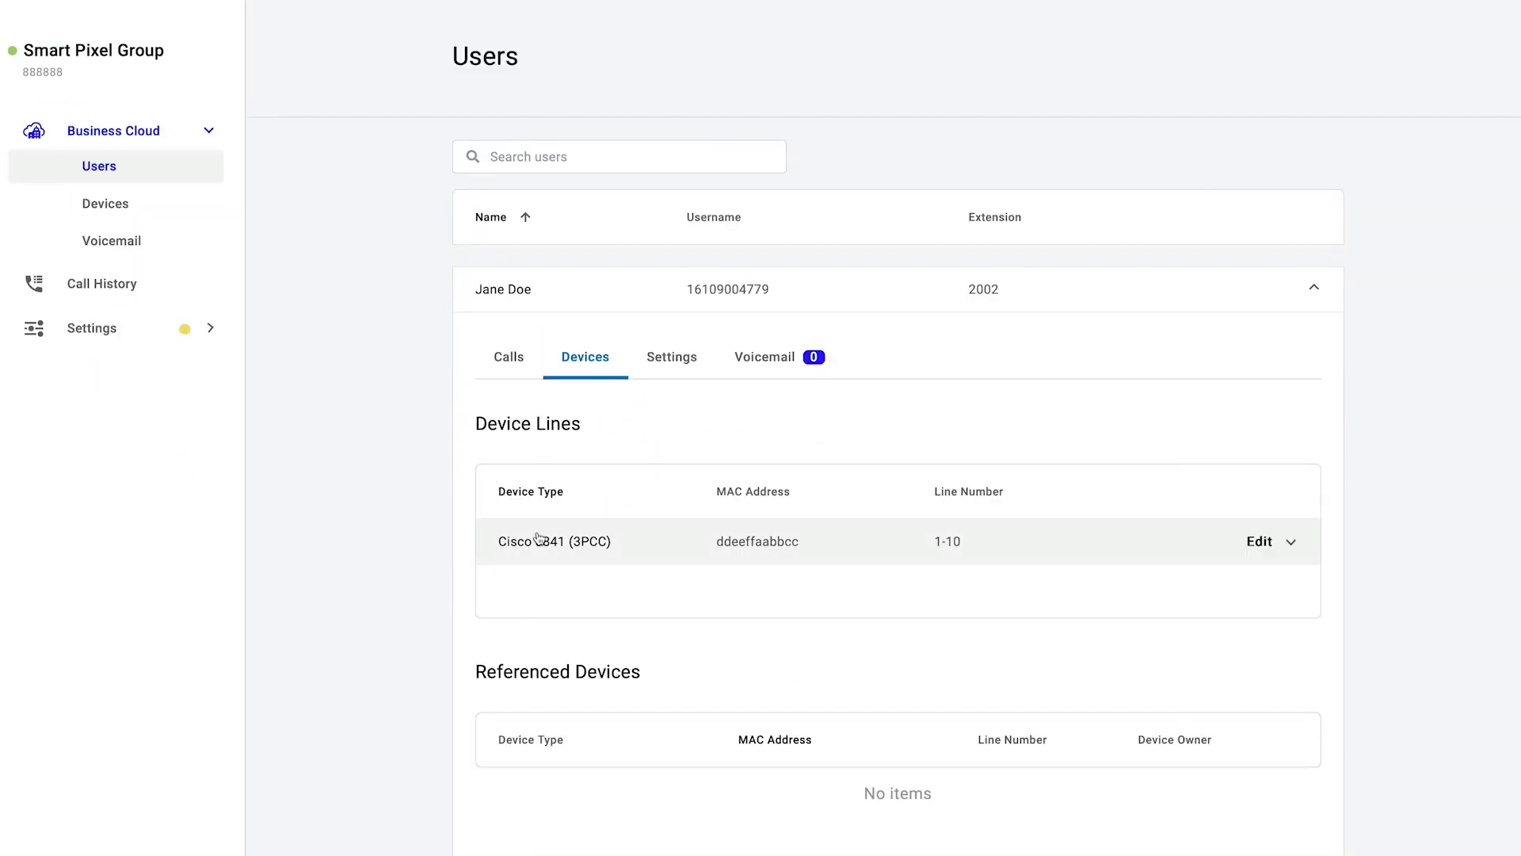
left_click(538, 539)
scroll(537, 531, "down", 5)
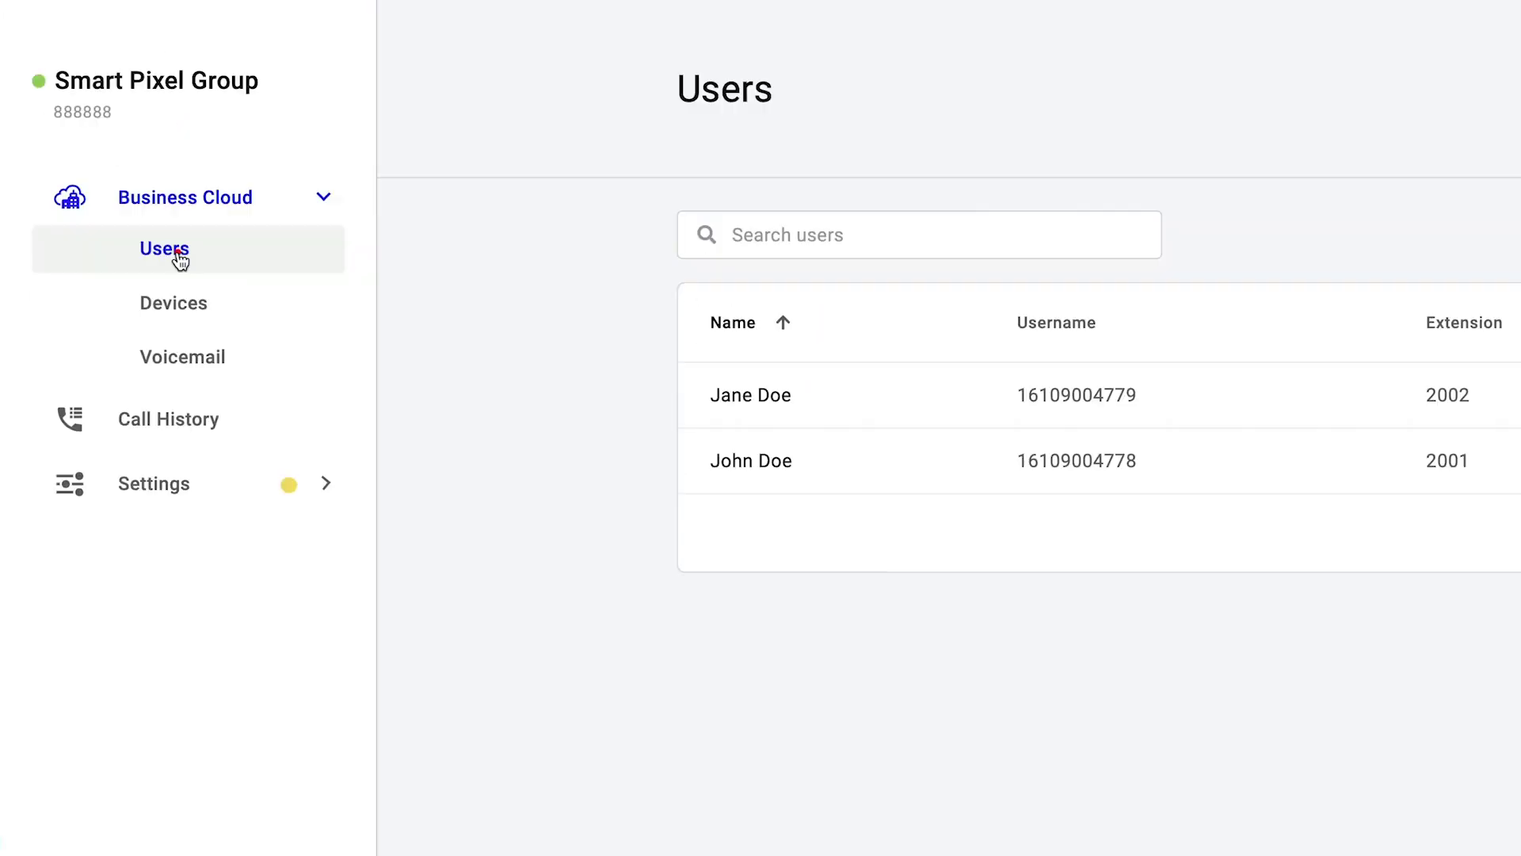
Step: Open the Business Cloud device list and view the details of the Cisco 8841 (3PCC) device
left_click(176, 252)
left_click(186, 308)
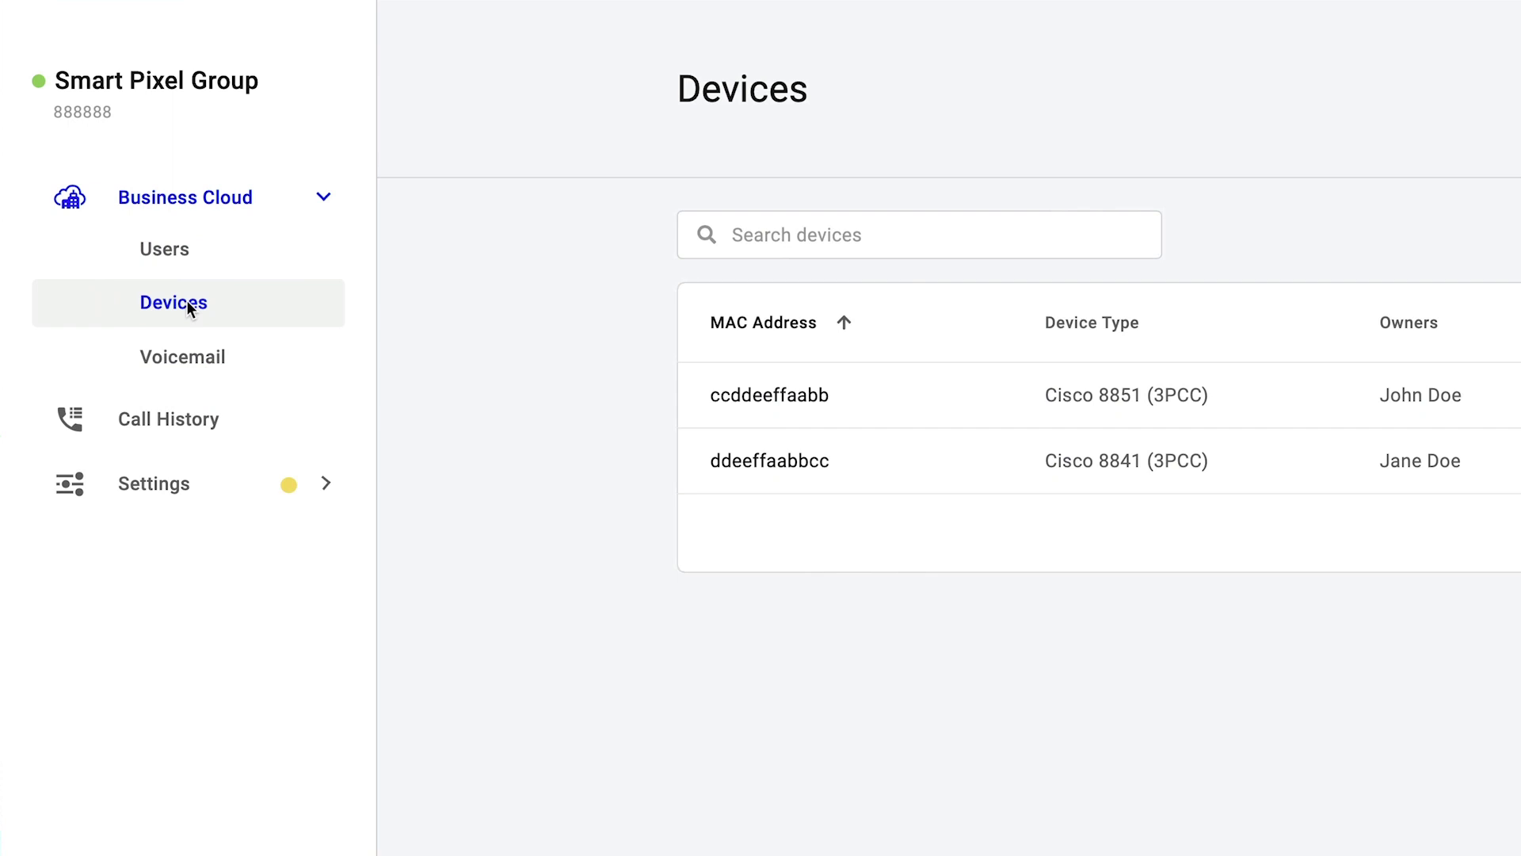
left_click(751, 458)
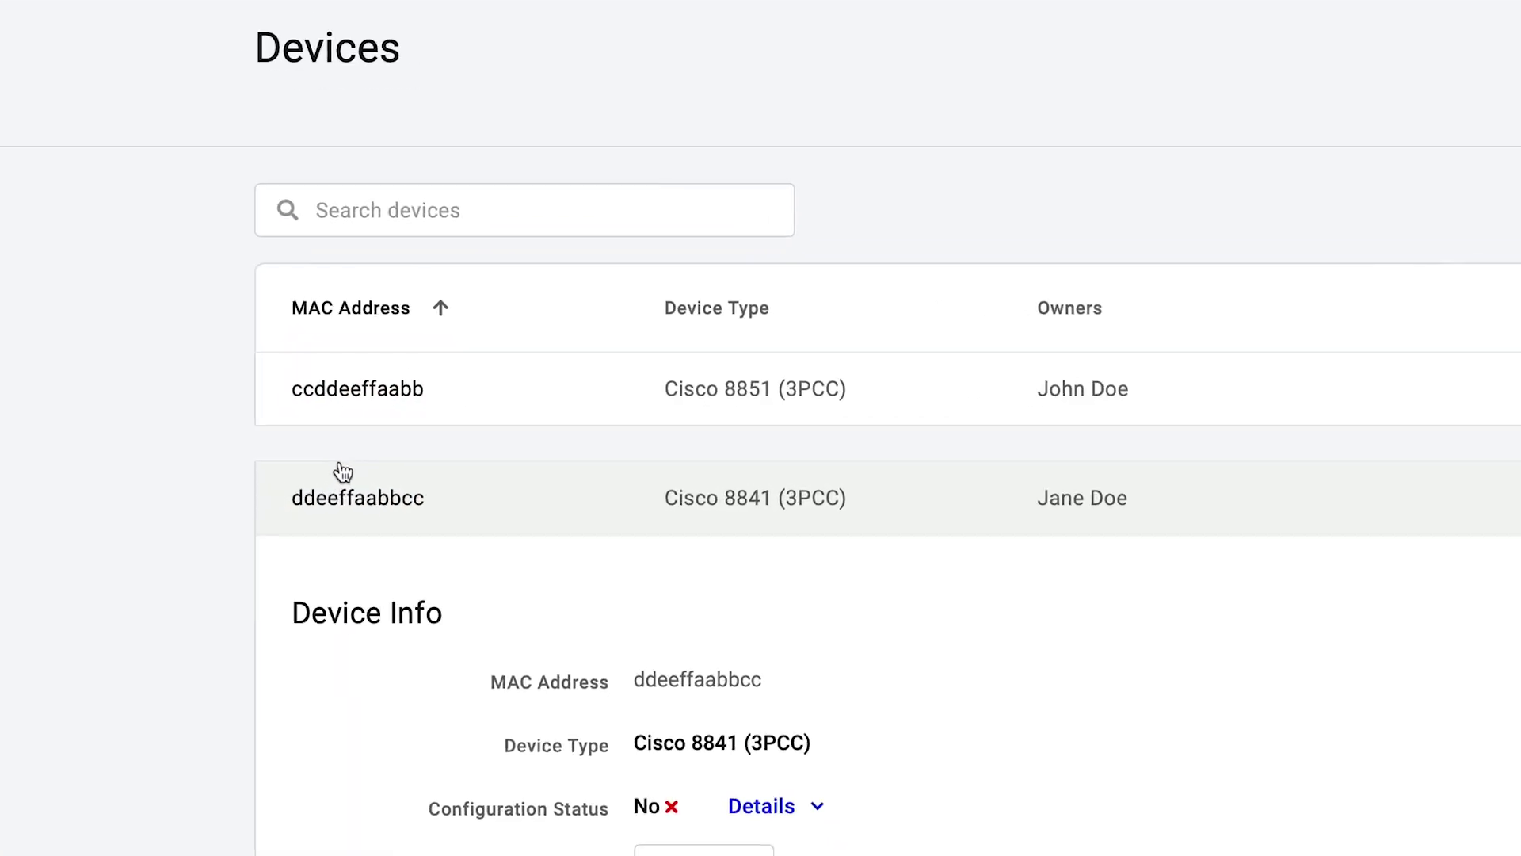
left_click(303, 488)
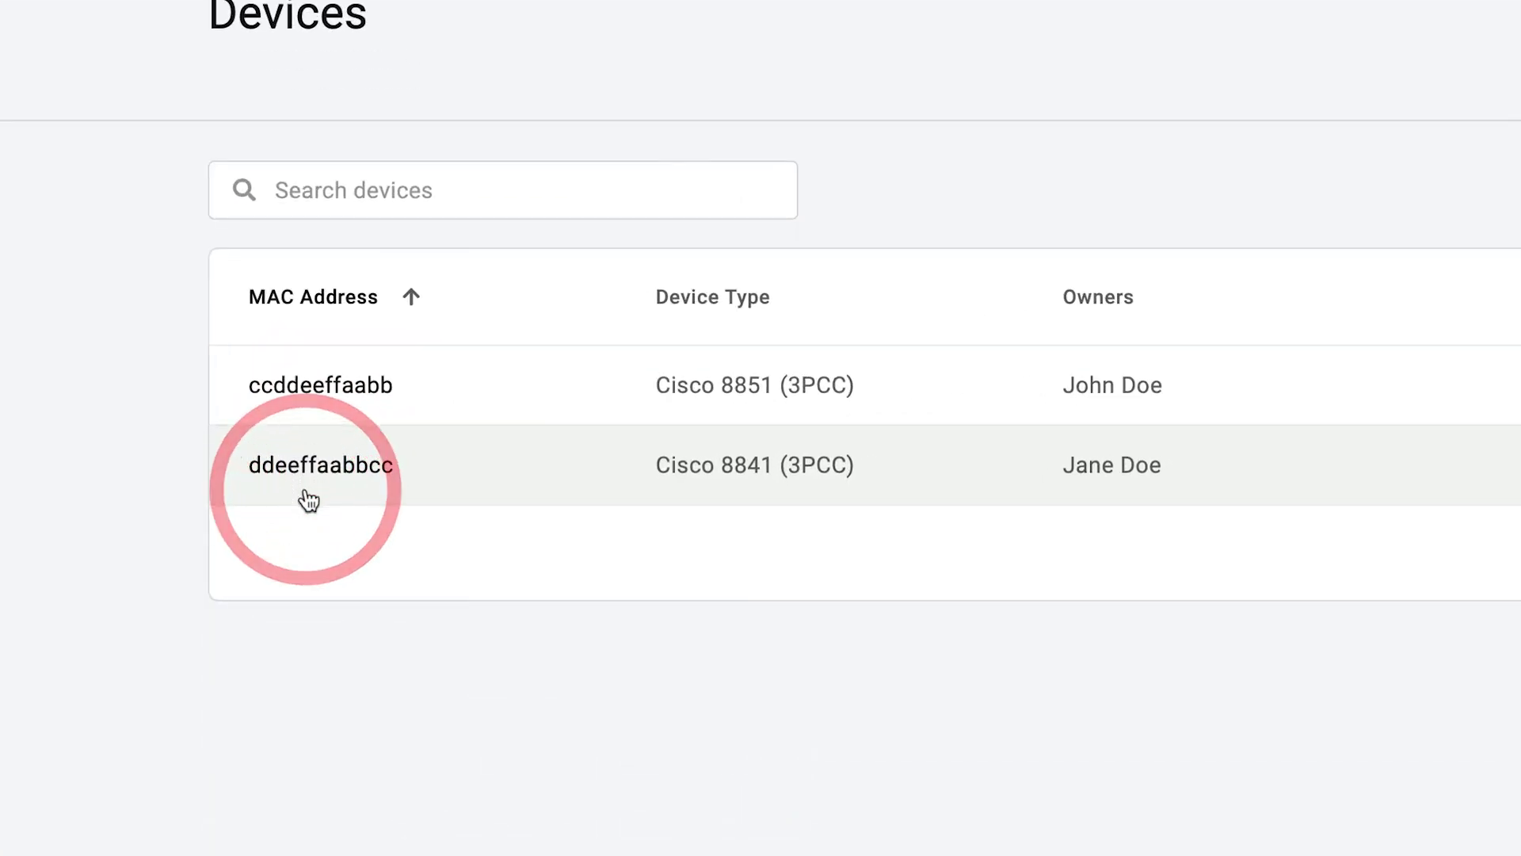
left_click(1164, 476)
scroll(1163, 478, "down", 4)
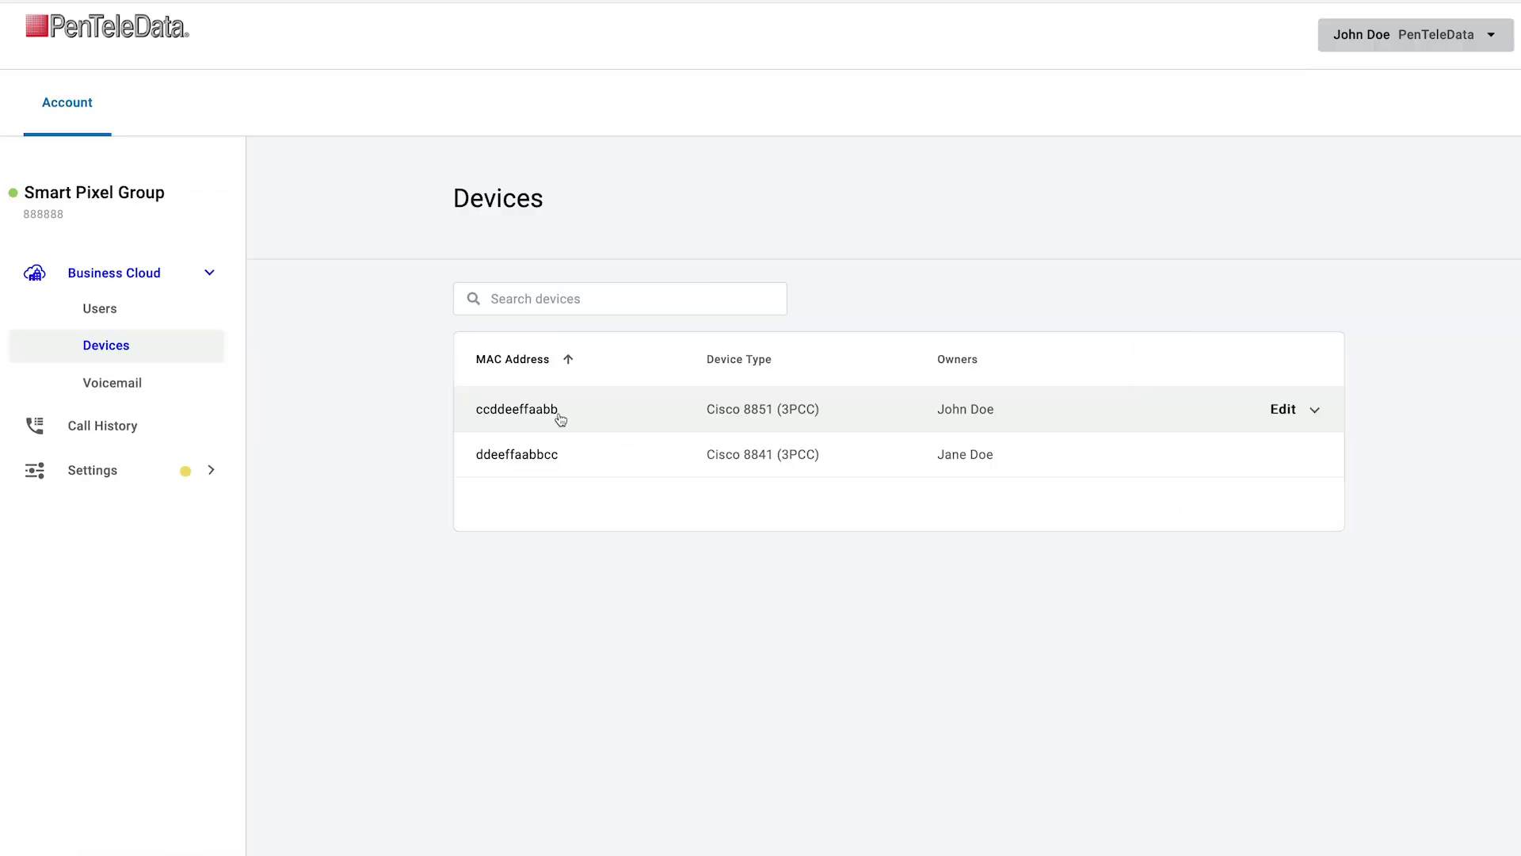
Step: Examine the Cisco 8851 (3PCC) device's MAC address, device type, configuration status and line configuration
left_click(555, 414)
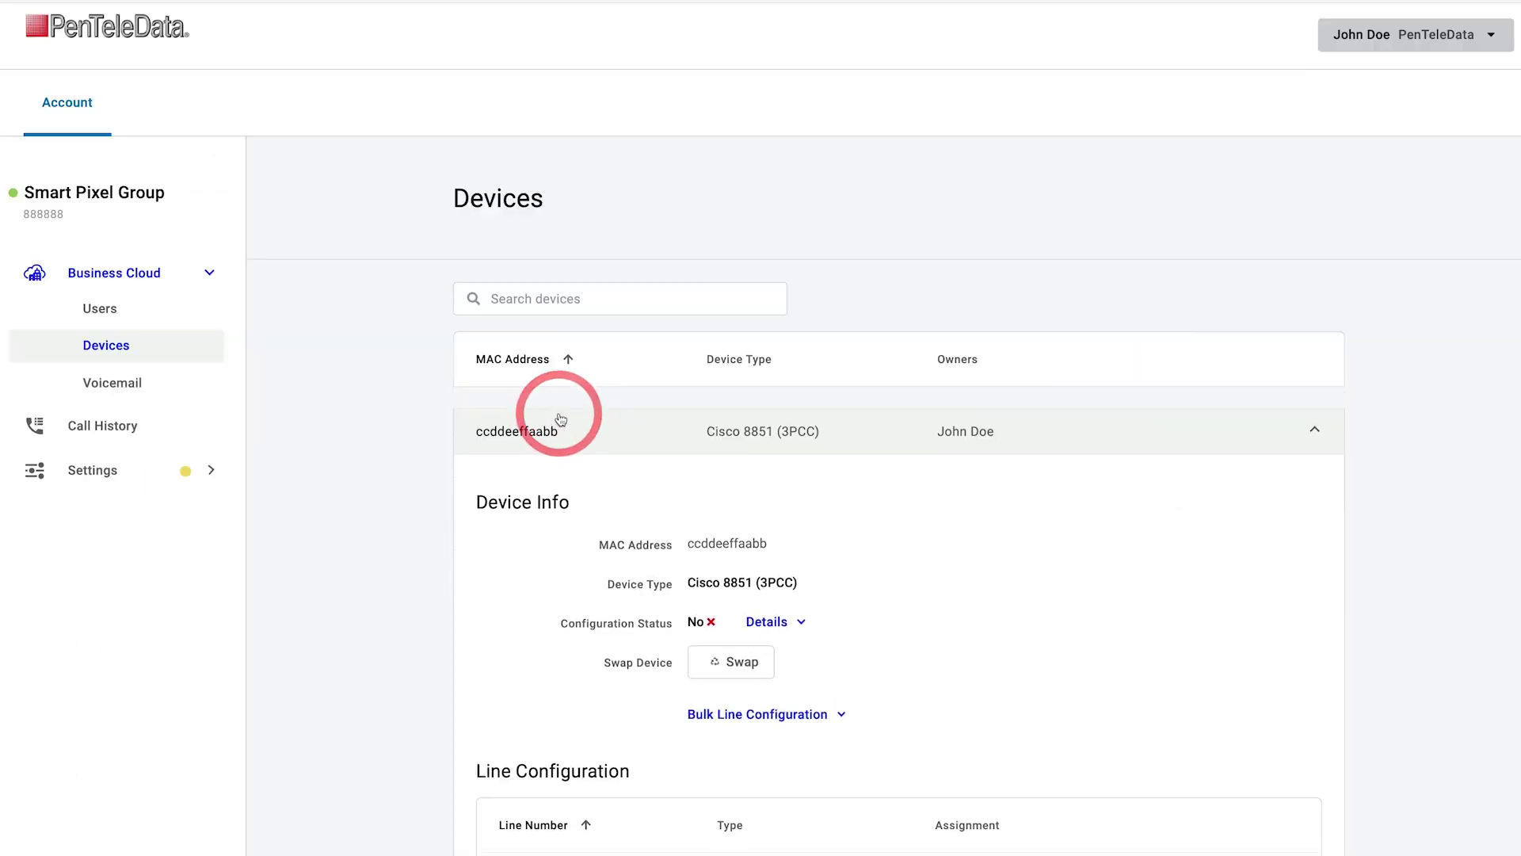
left_click(628, 585)
left_click(627, 547)
left_click(623, 629)
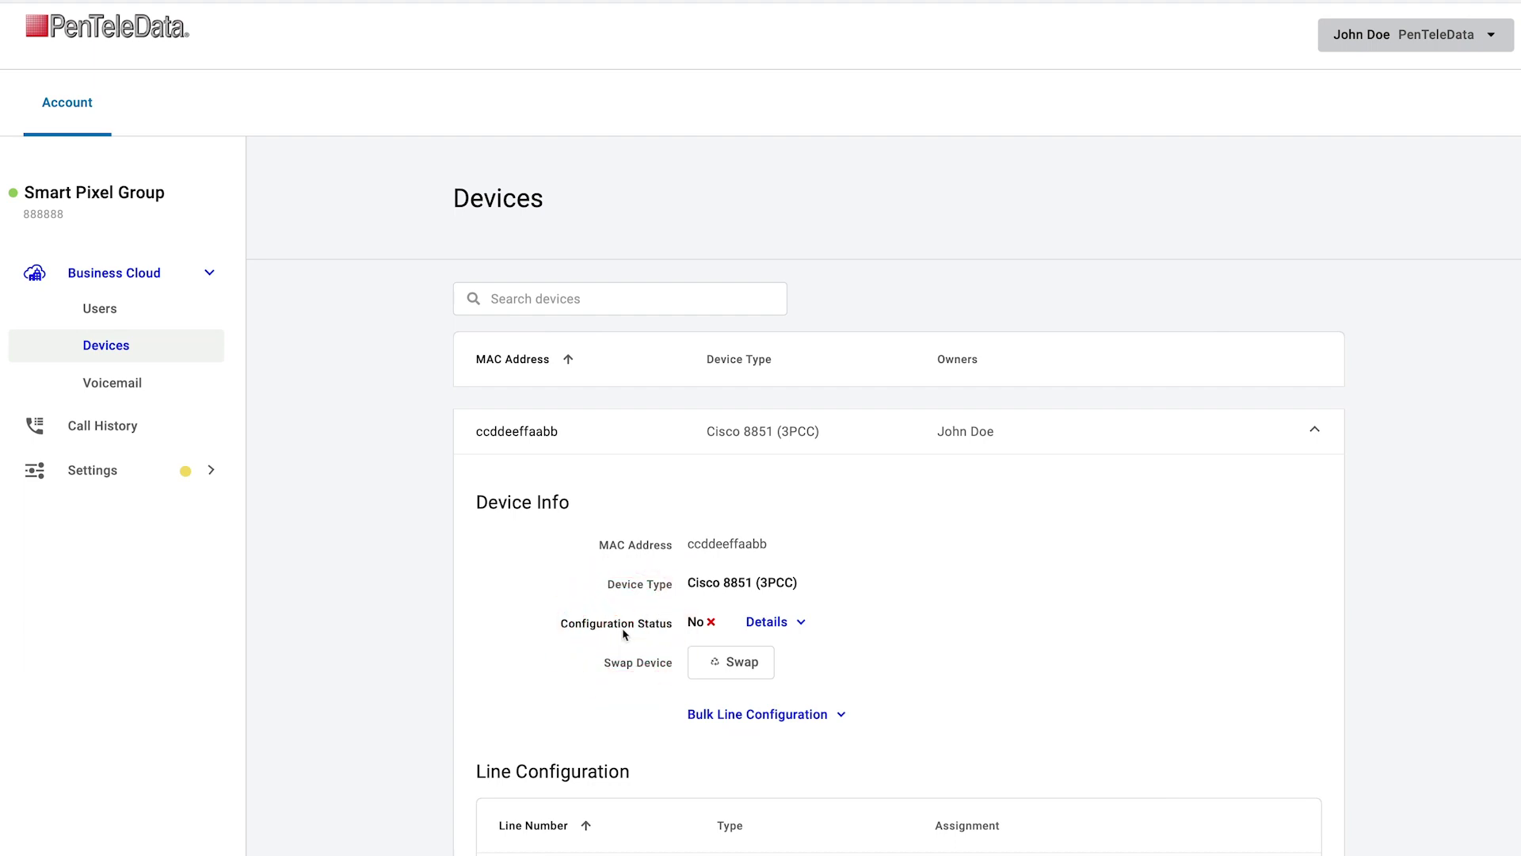
left_click(733, 443)
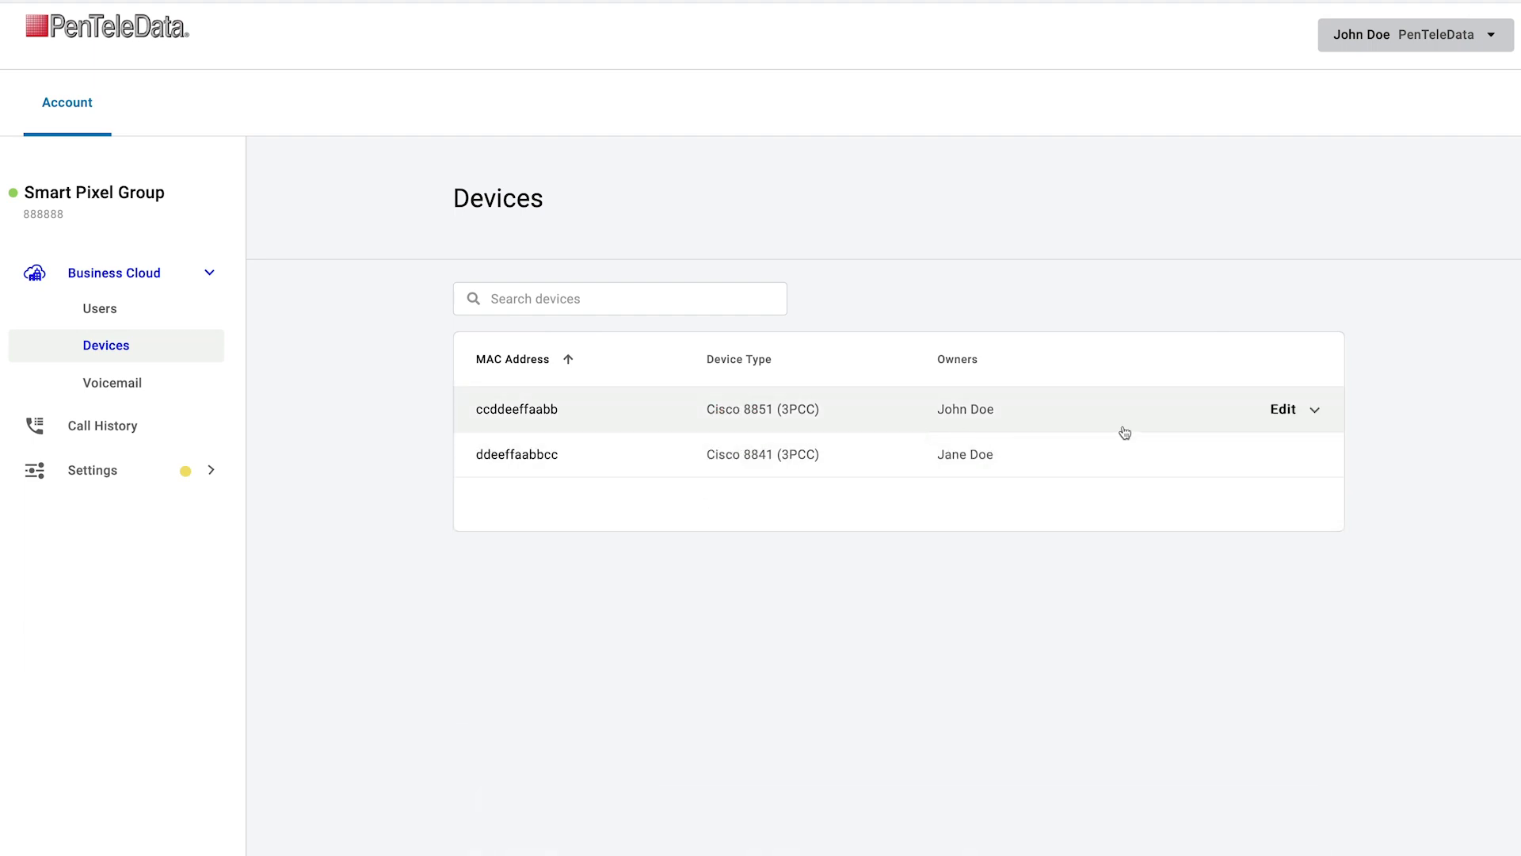
left_click(1281, 414)
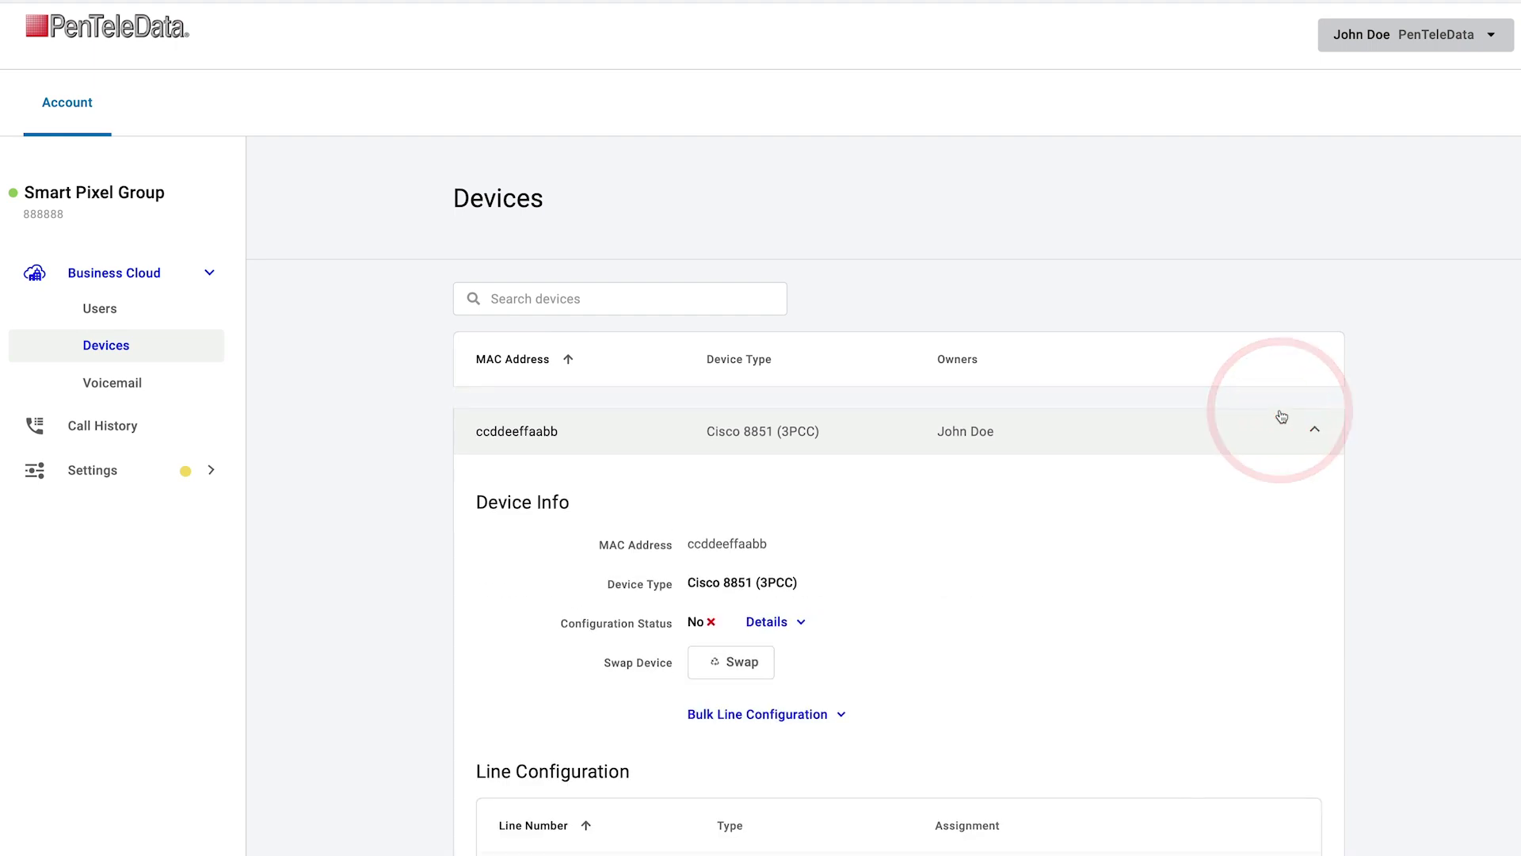
scroll(1282, 498, "down", 10)
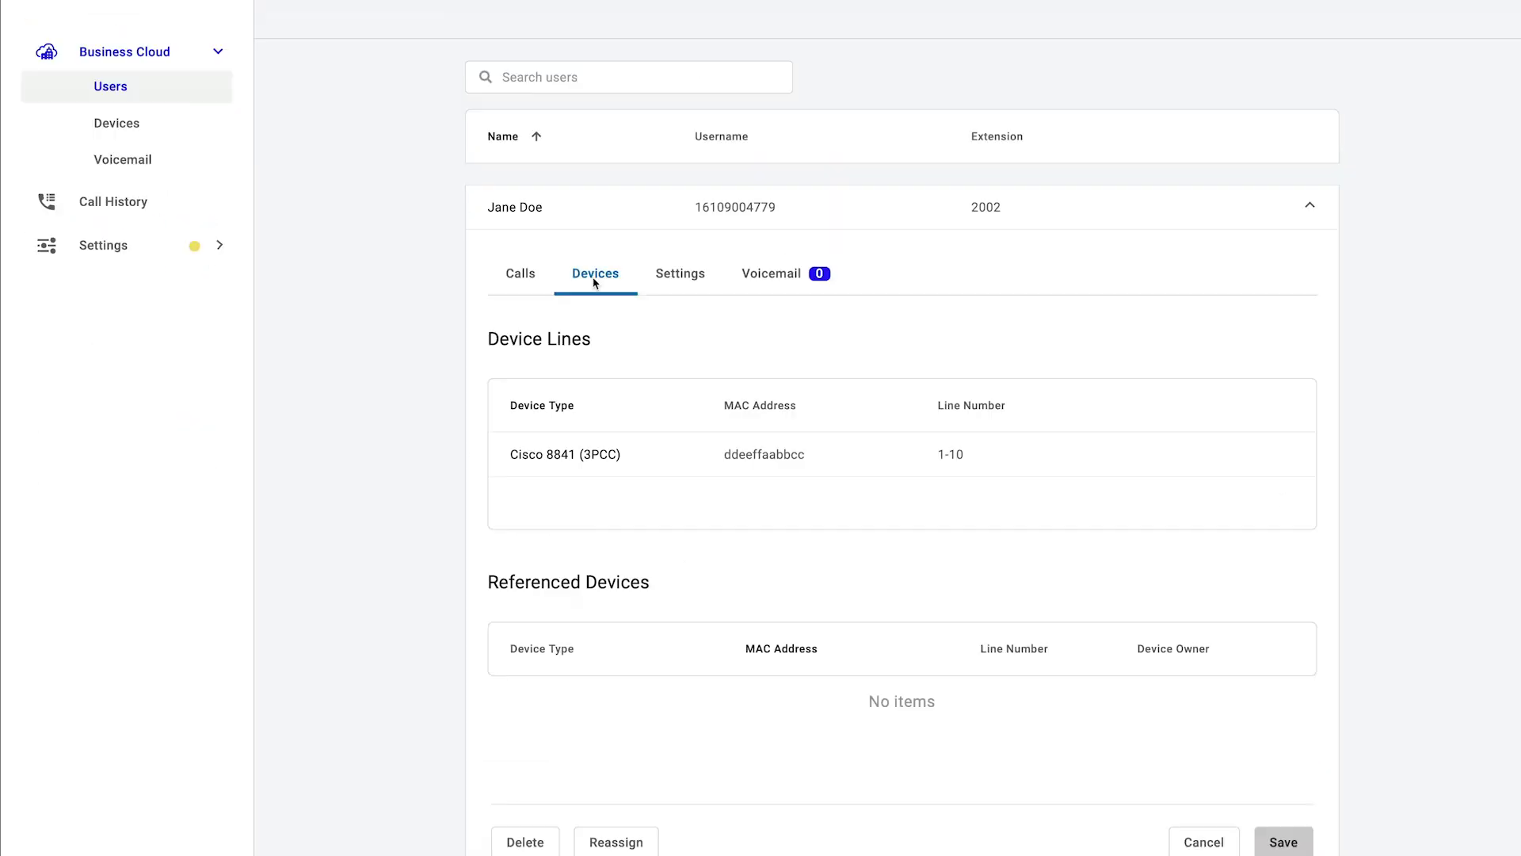
Step: Review the language, time zone, feature plan and voice portal access in the settings of the user with extension 2002
left_click(680, 276)
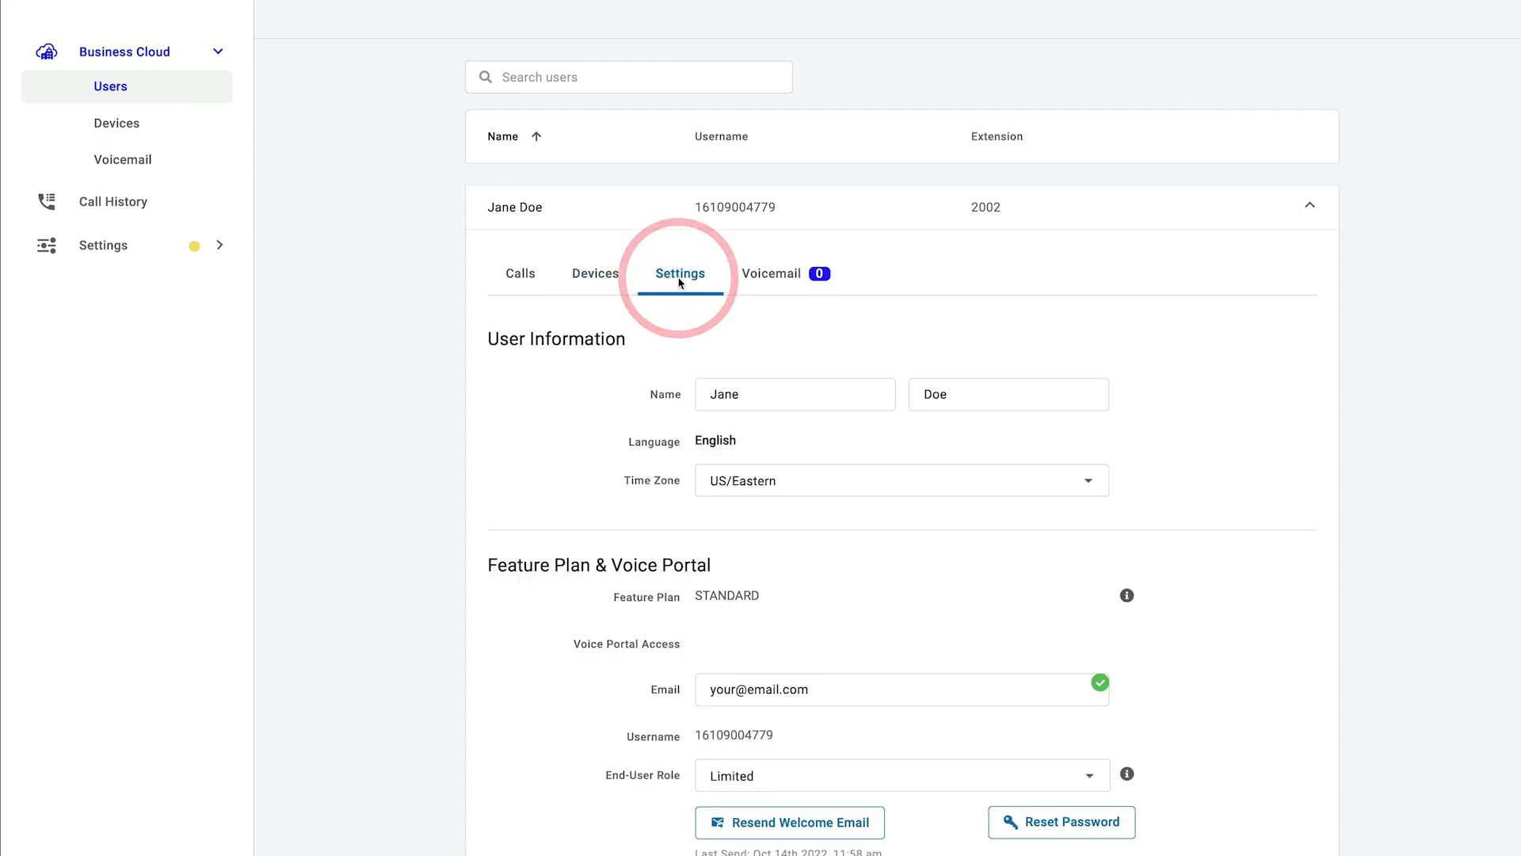
scroll(678, 282, "down", 1)
scroll(678, 283, "down", 1)
left_click(667, 264)
left_click(640, 468)
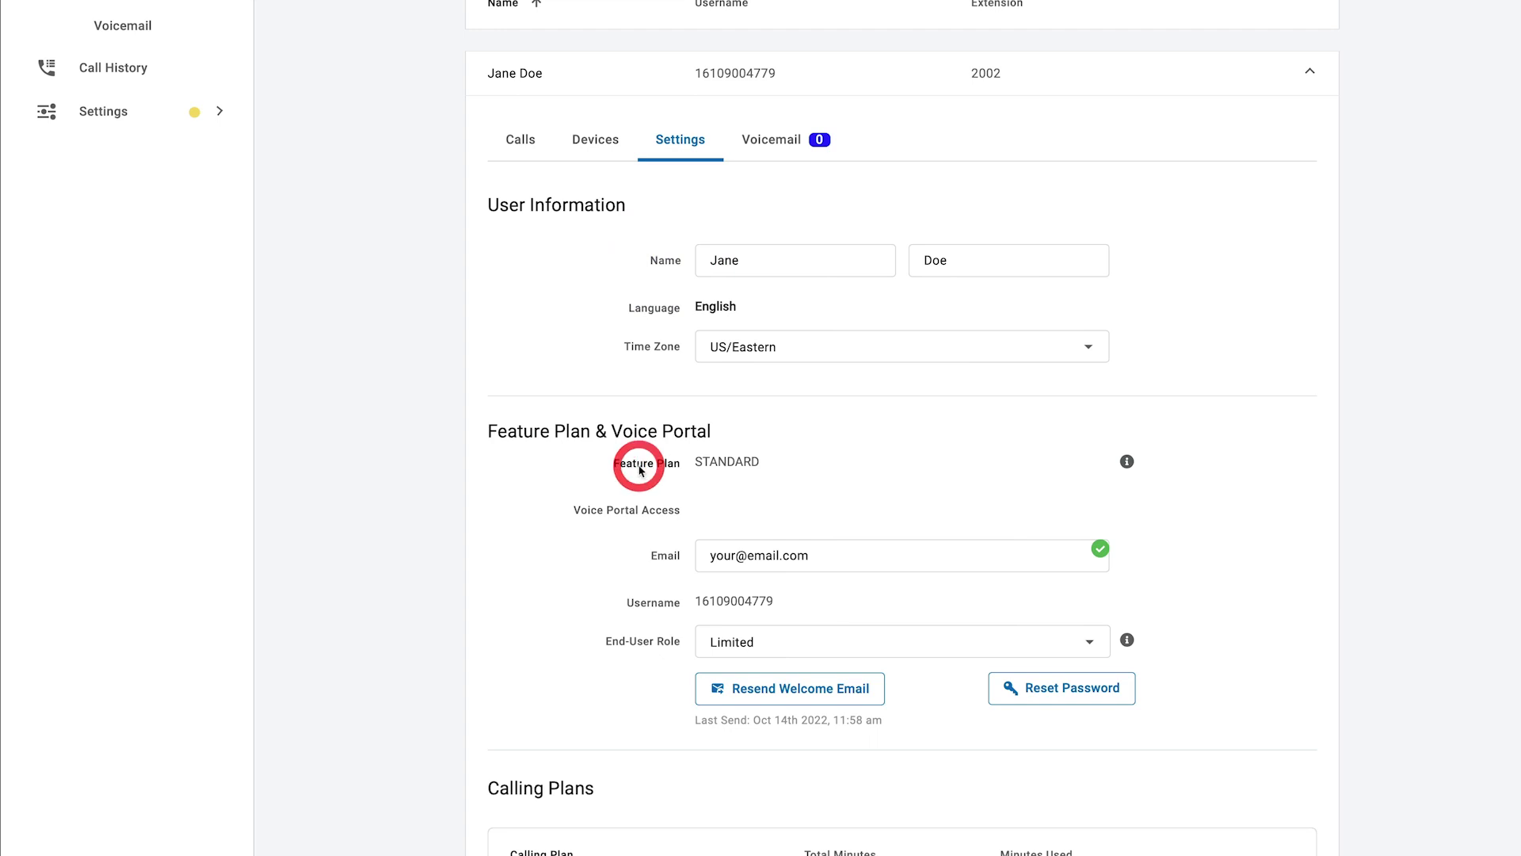
left_click(638, 513)
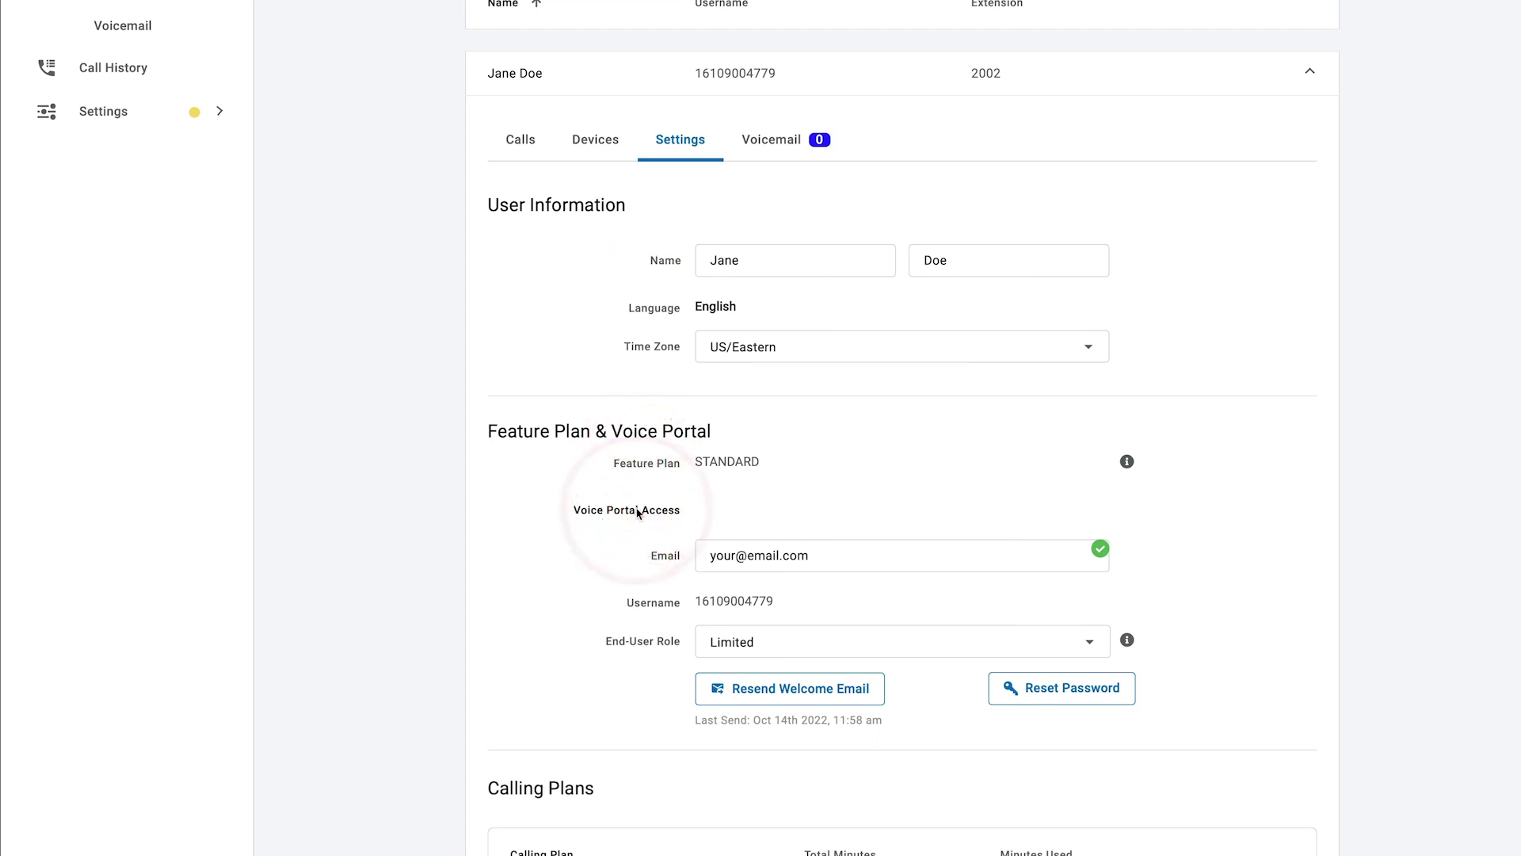
left_click(652, 308)
left_click(655, 344)
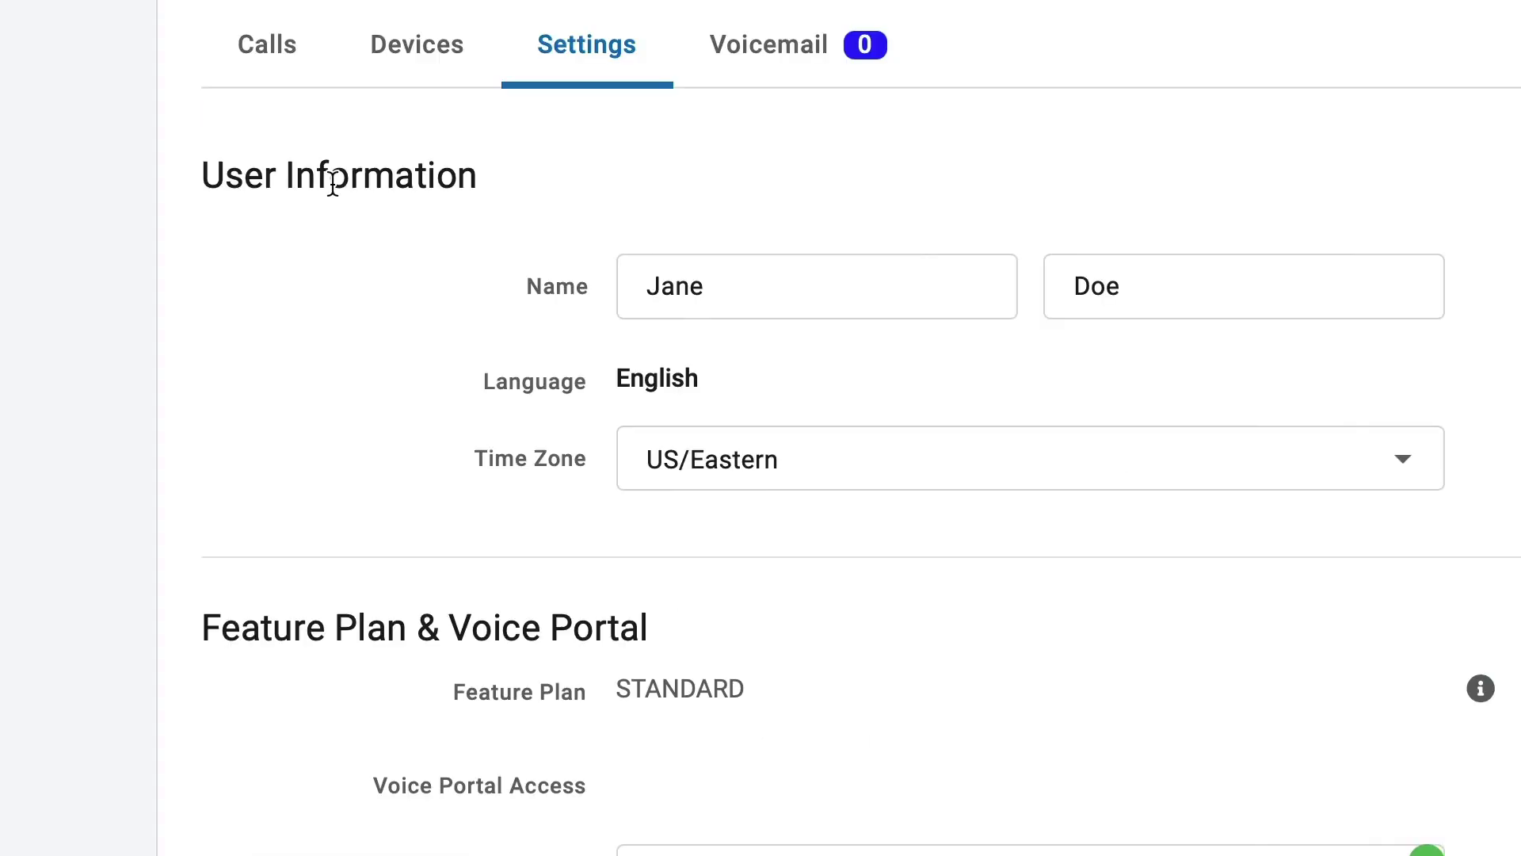
Step: Inspect the editable first and last name fields under the user's User Information
left_click(333, 181)
left_click(655, 297)
left_click(1044, 303)
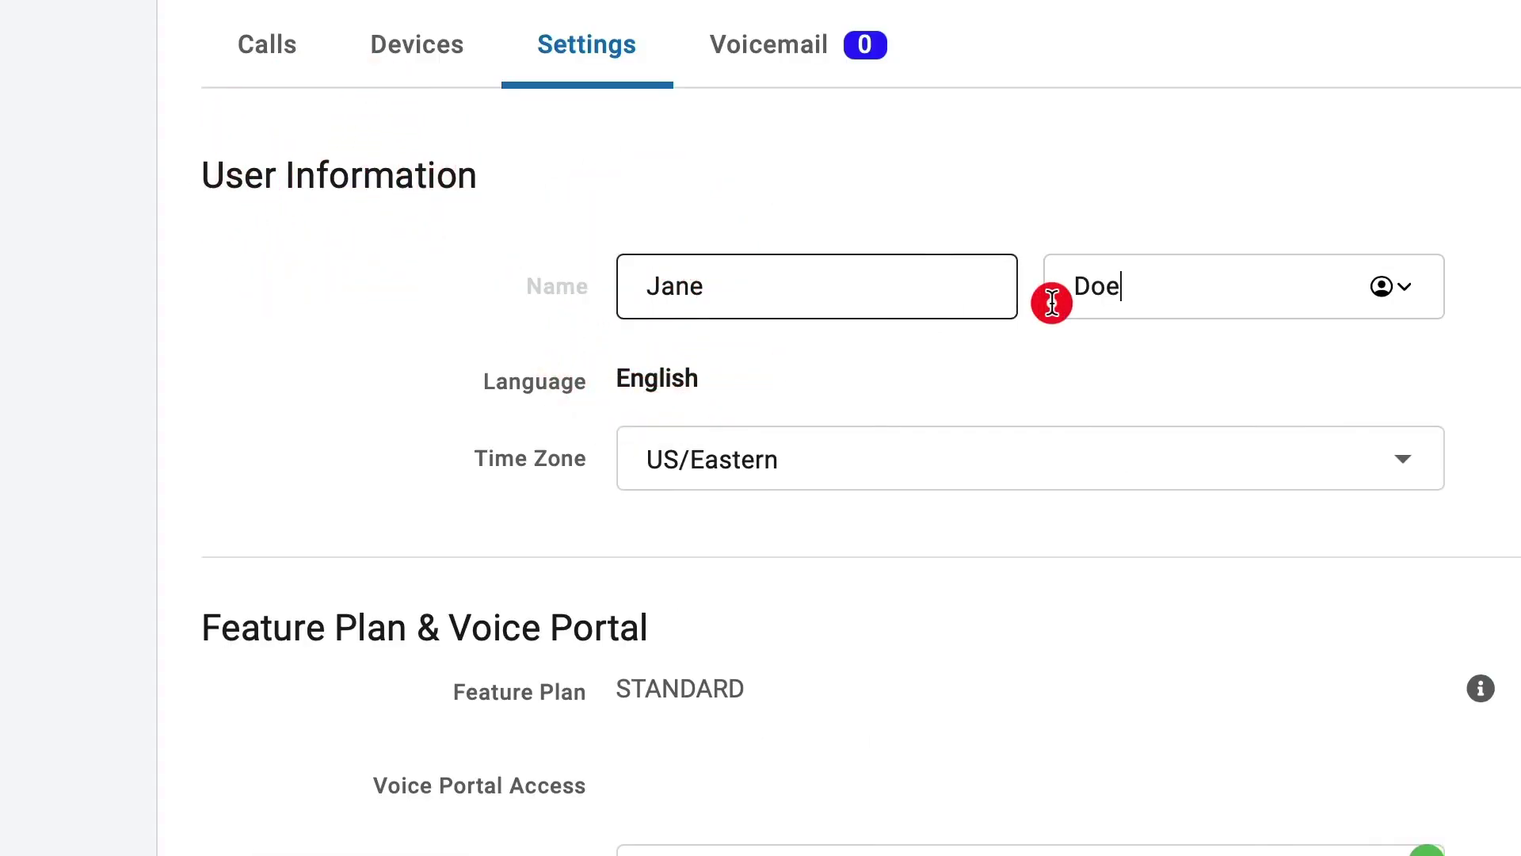
Step: Review the user's language, time zone, feature plan and voice portal access entries in the user settings
left_click(535, 383)
left_click(540, 453)
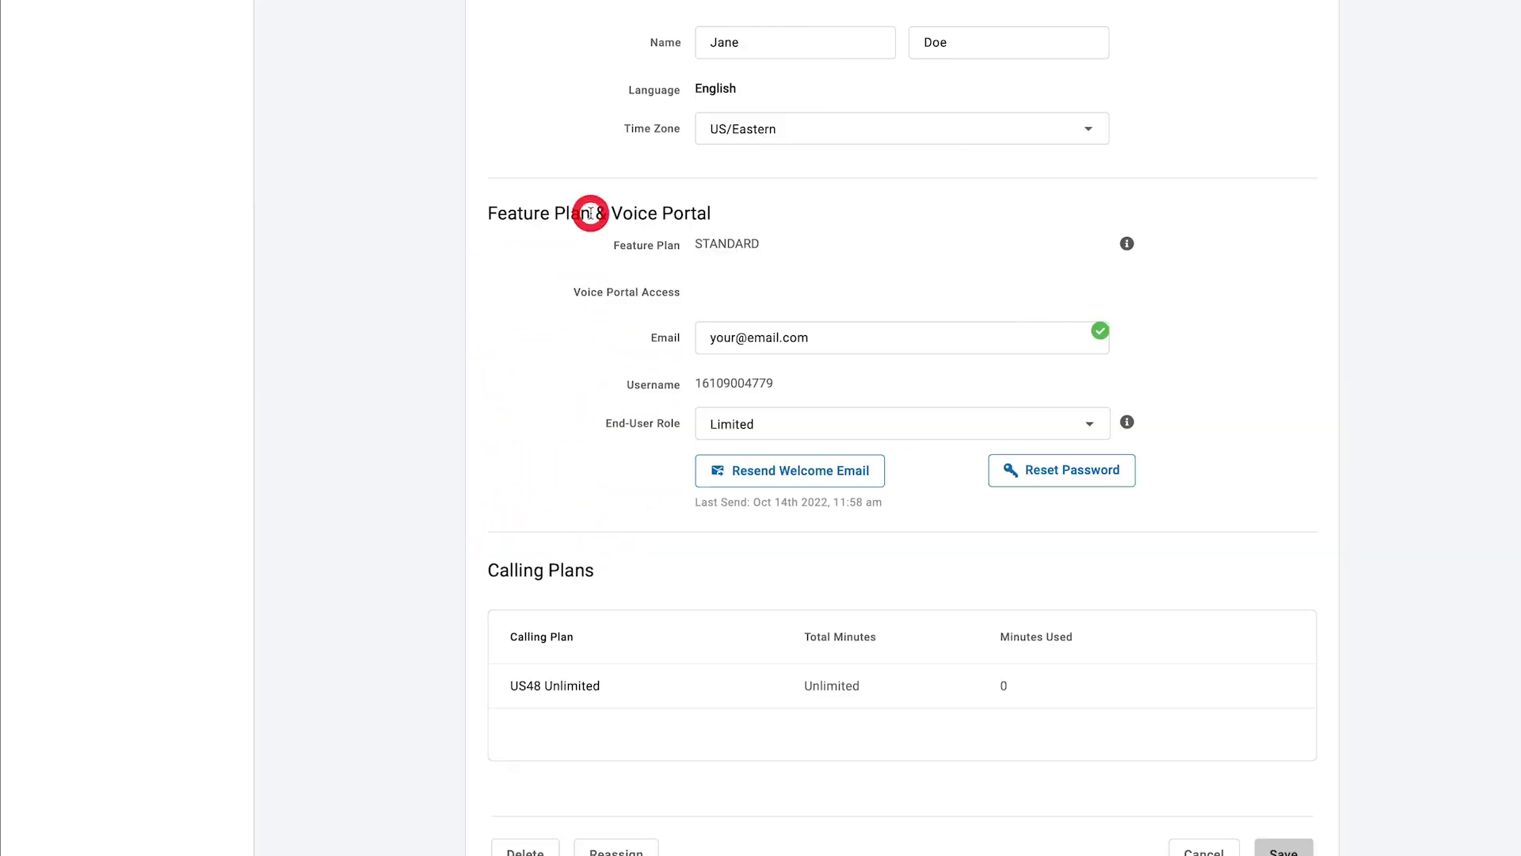
left_click(406, 626)
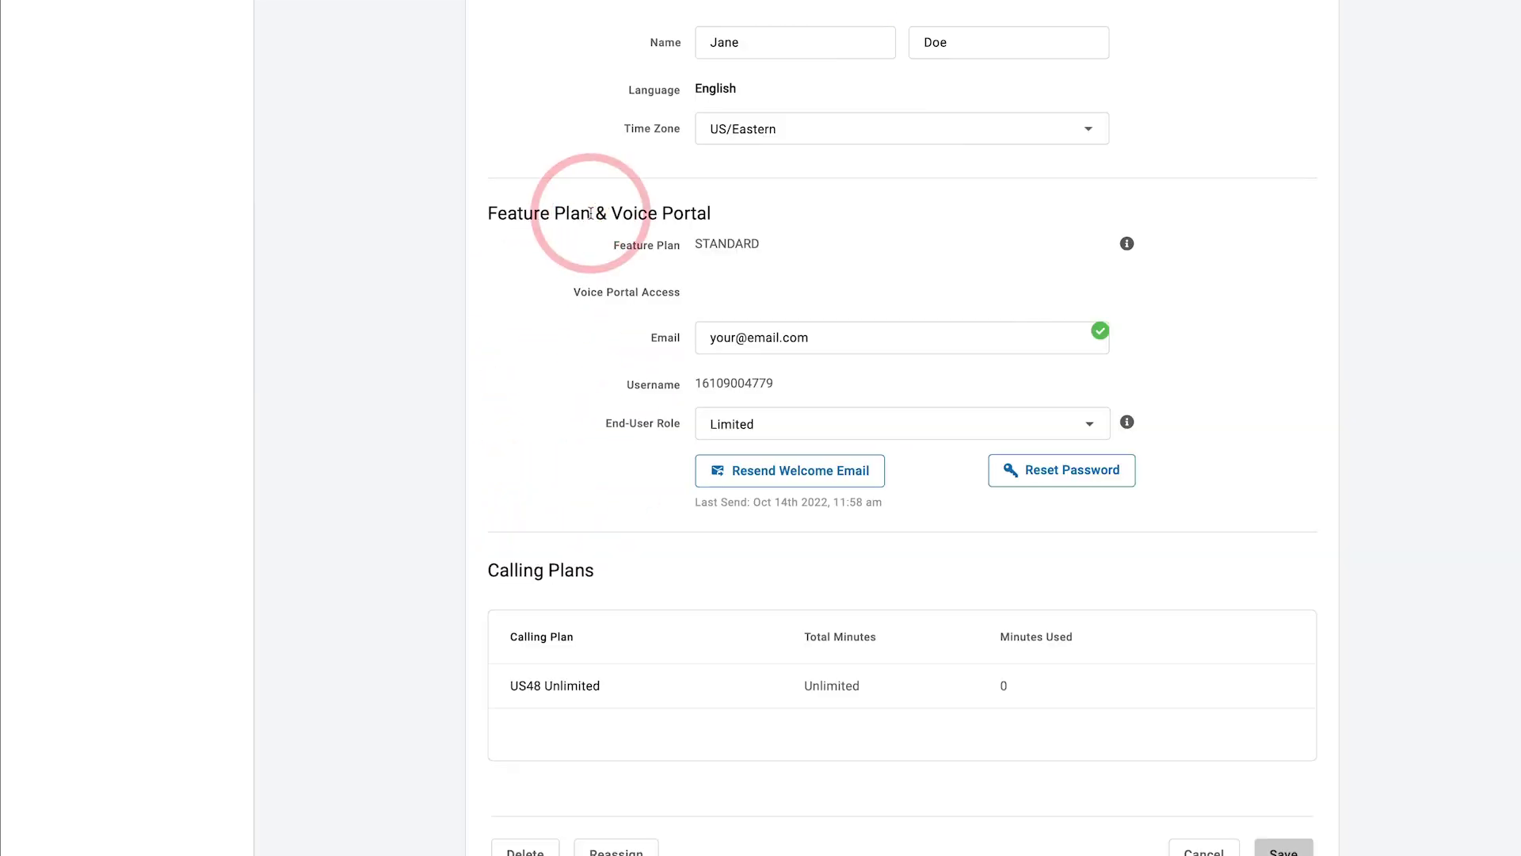
left_click(651, 247)
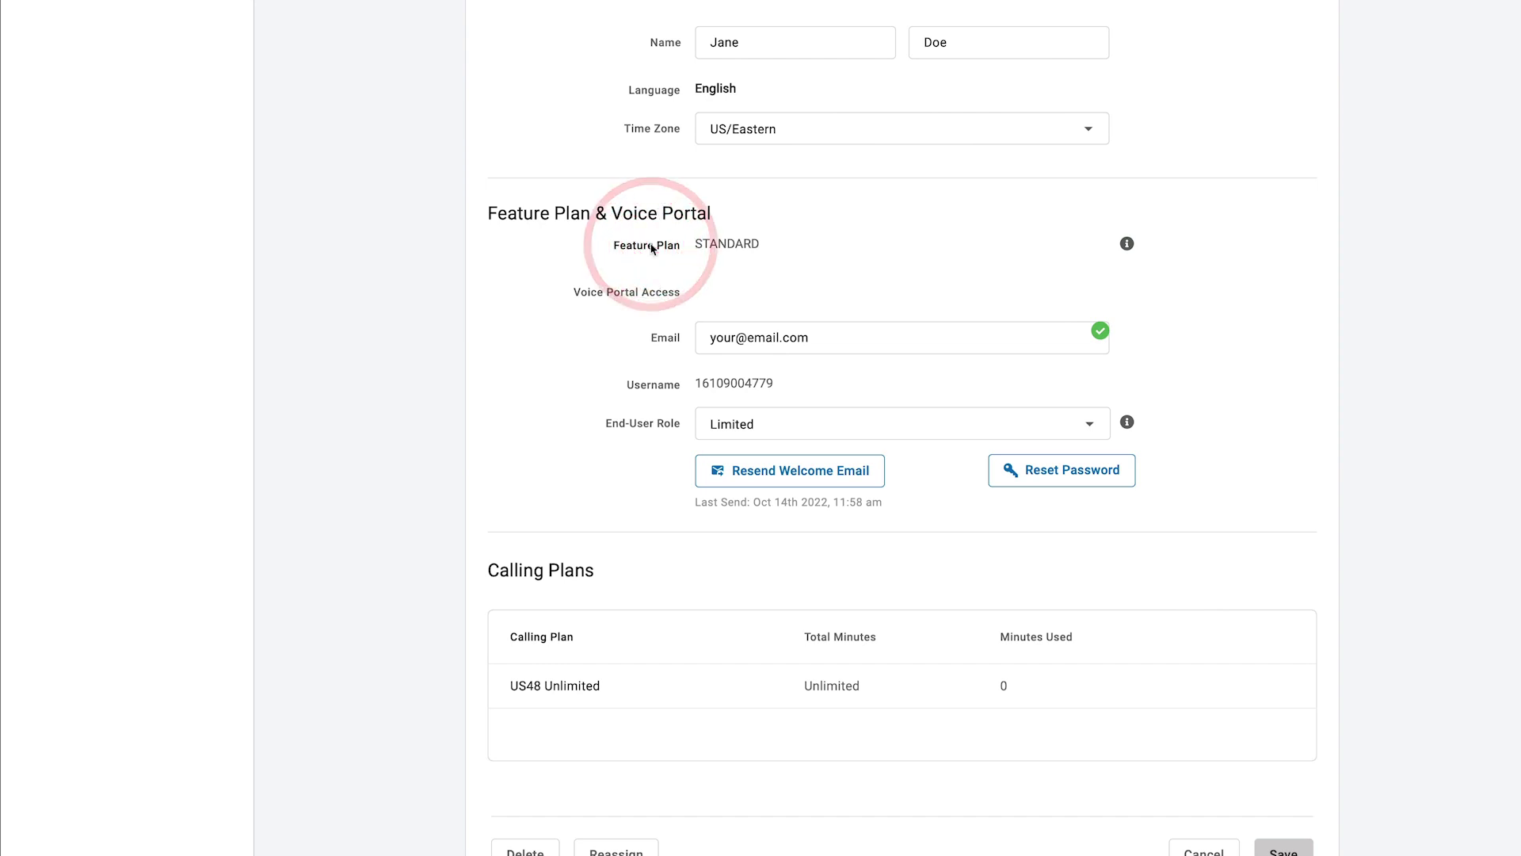
left_click(648, 294)
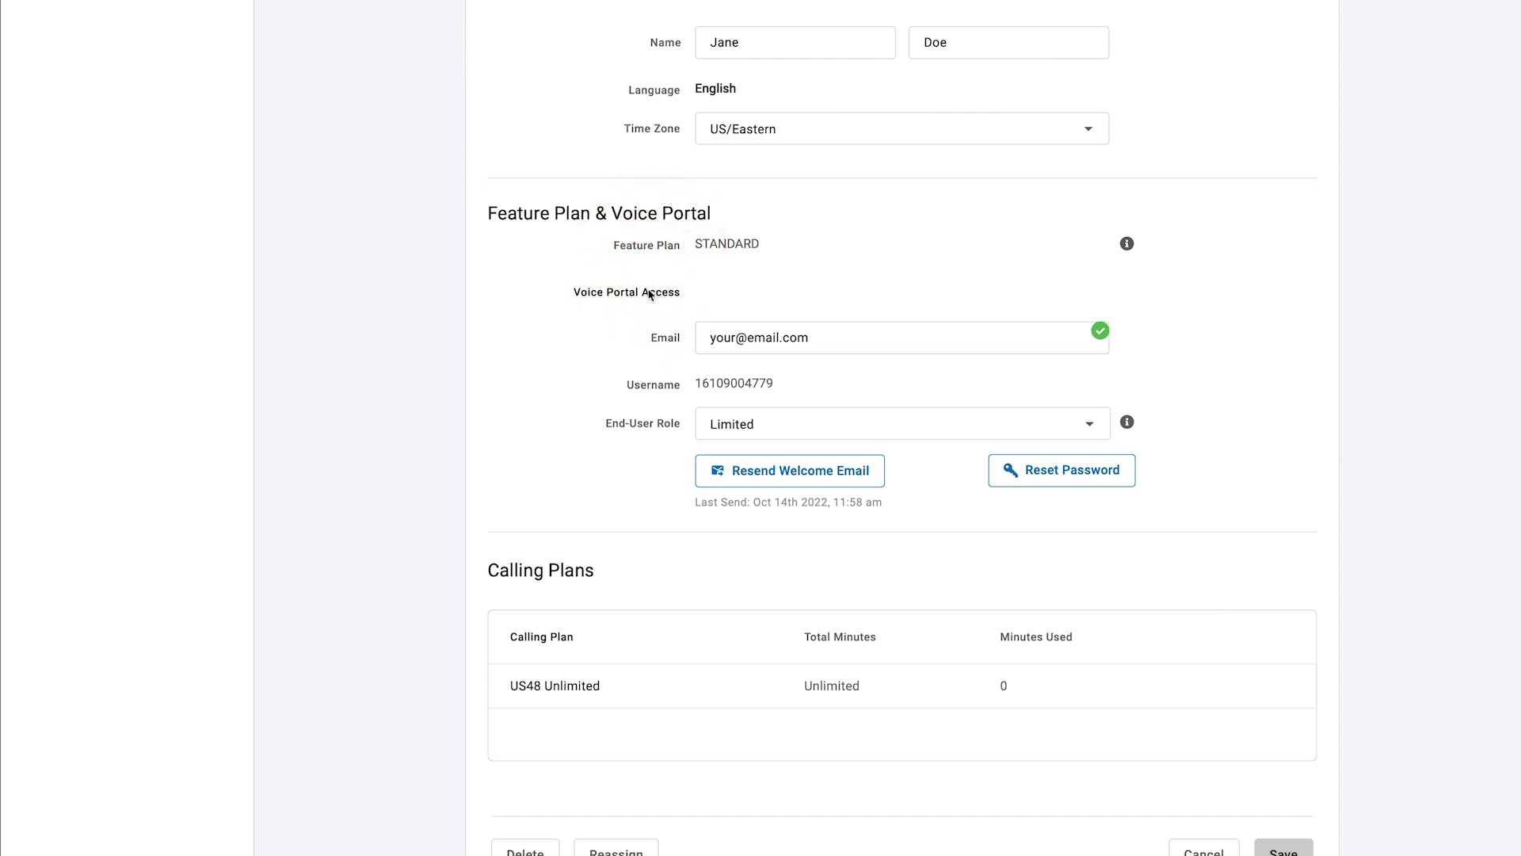
Step: Try the Admin option as the user's End-User Role and switch the role back to Limited
left_click(640, 433)
left_click(1046, 428)
left_click(966, 532)
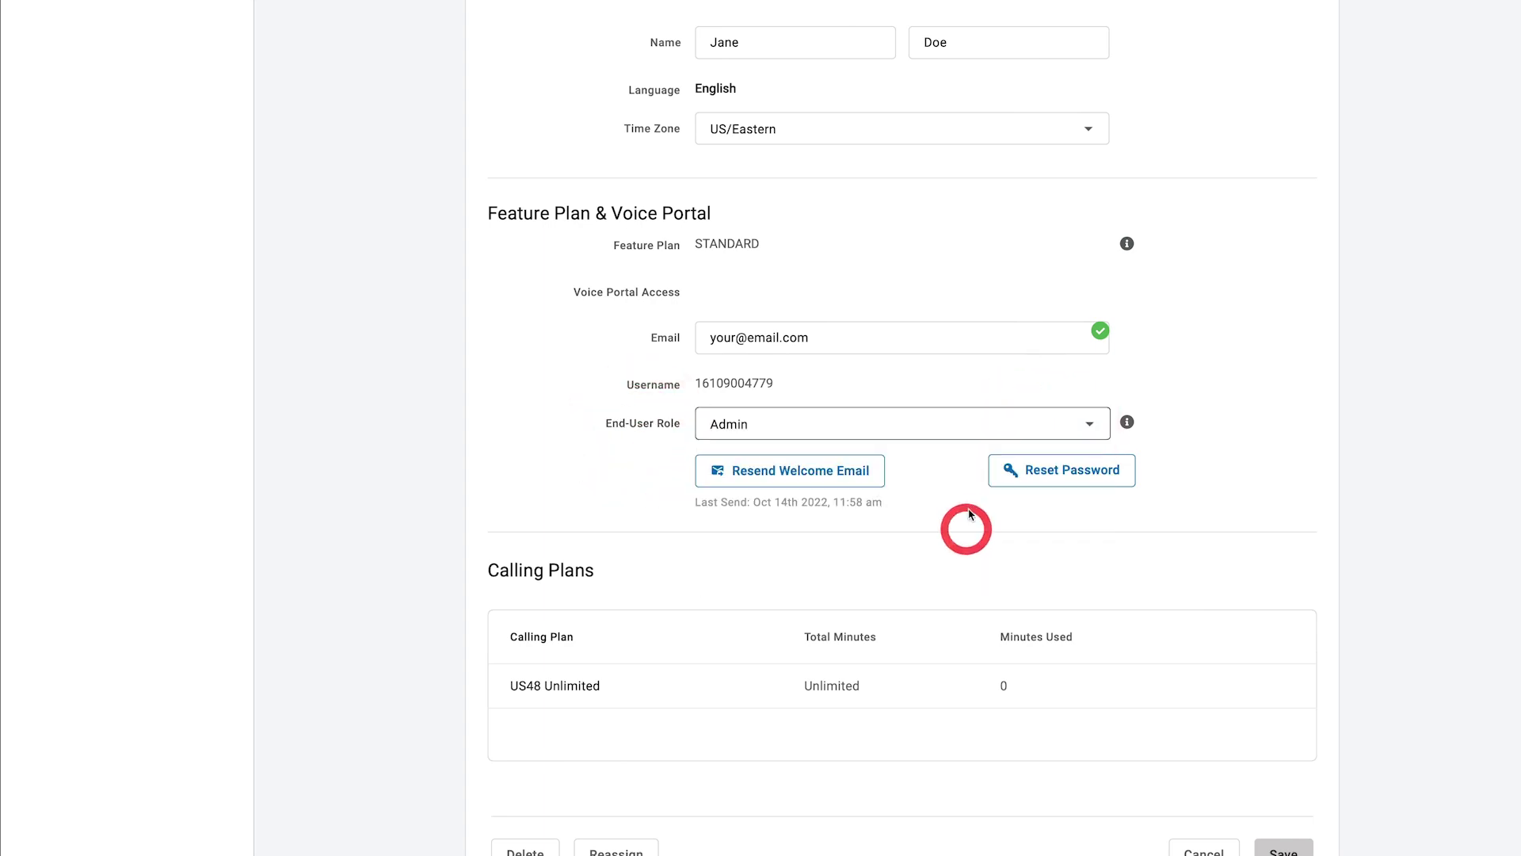
left_click(977, 430)
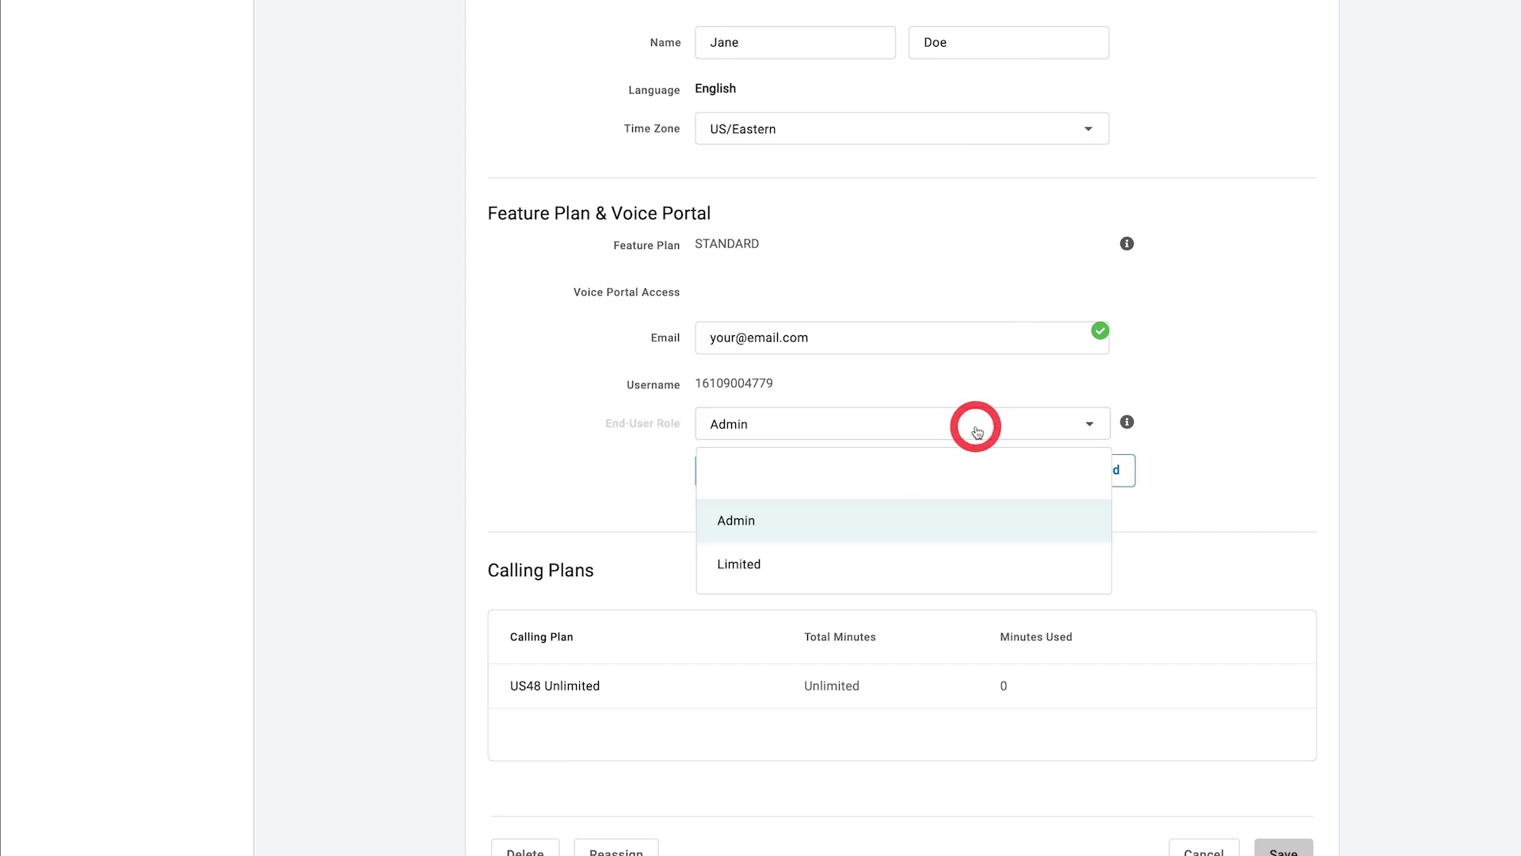
left_click(919, 555)
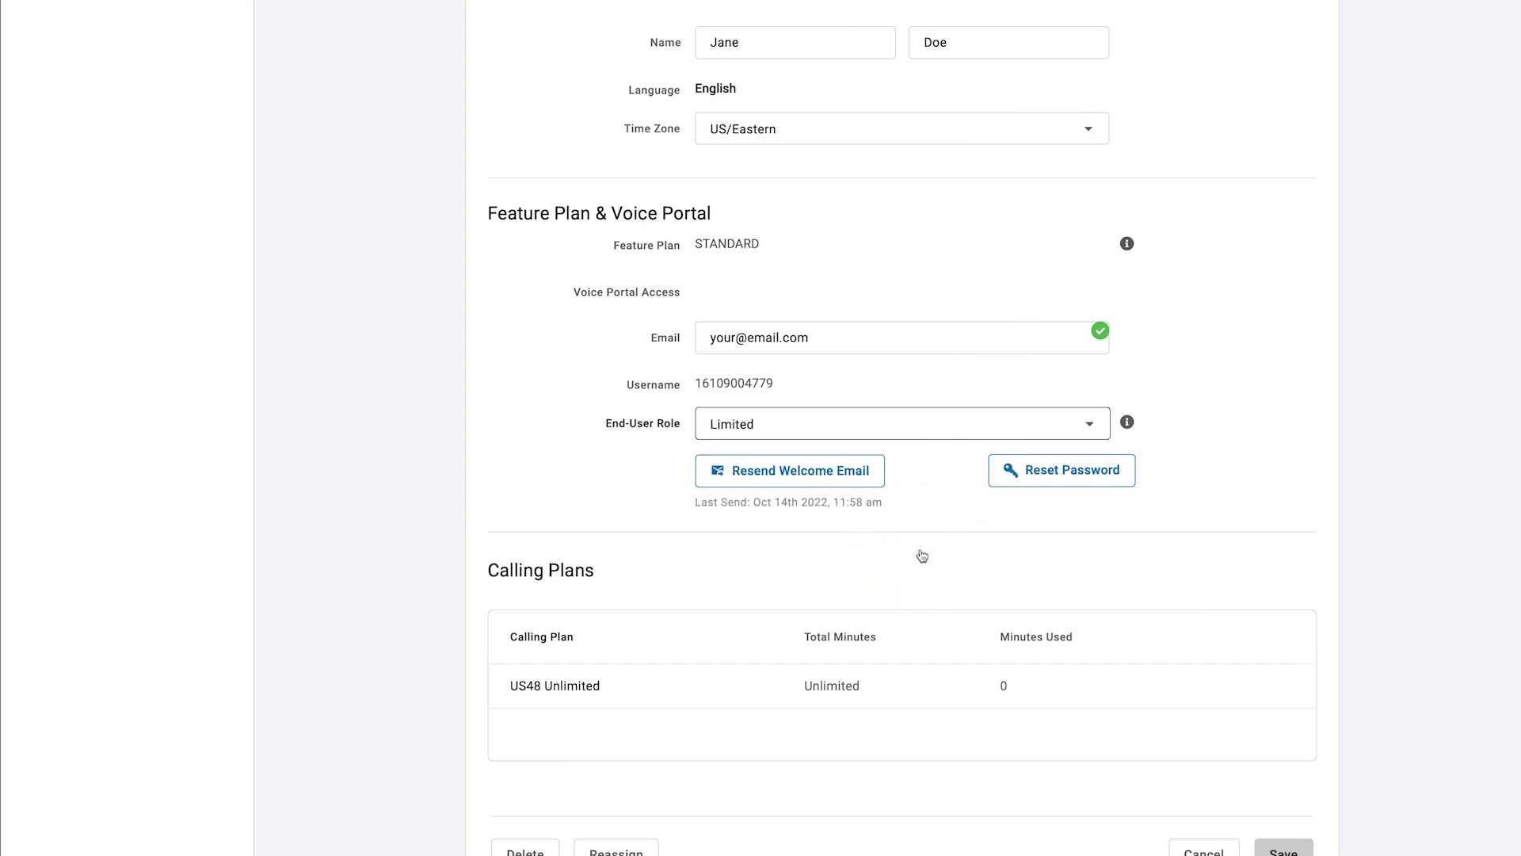
Step: Check the user's voice portal username and email fields, and expand and collapse the US48 Unlimited calling plan's details
left_click(654, 385)
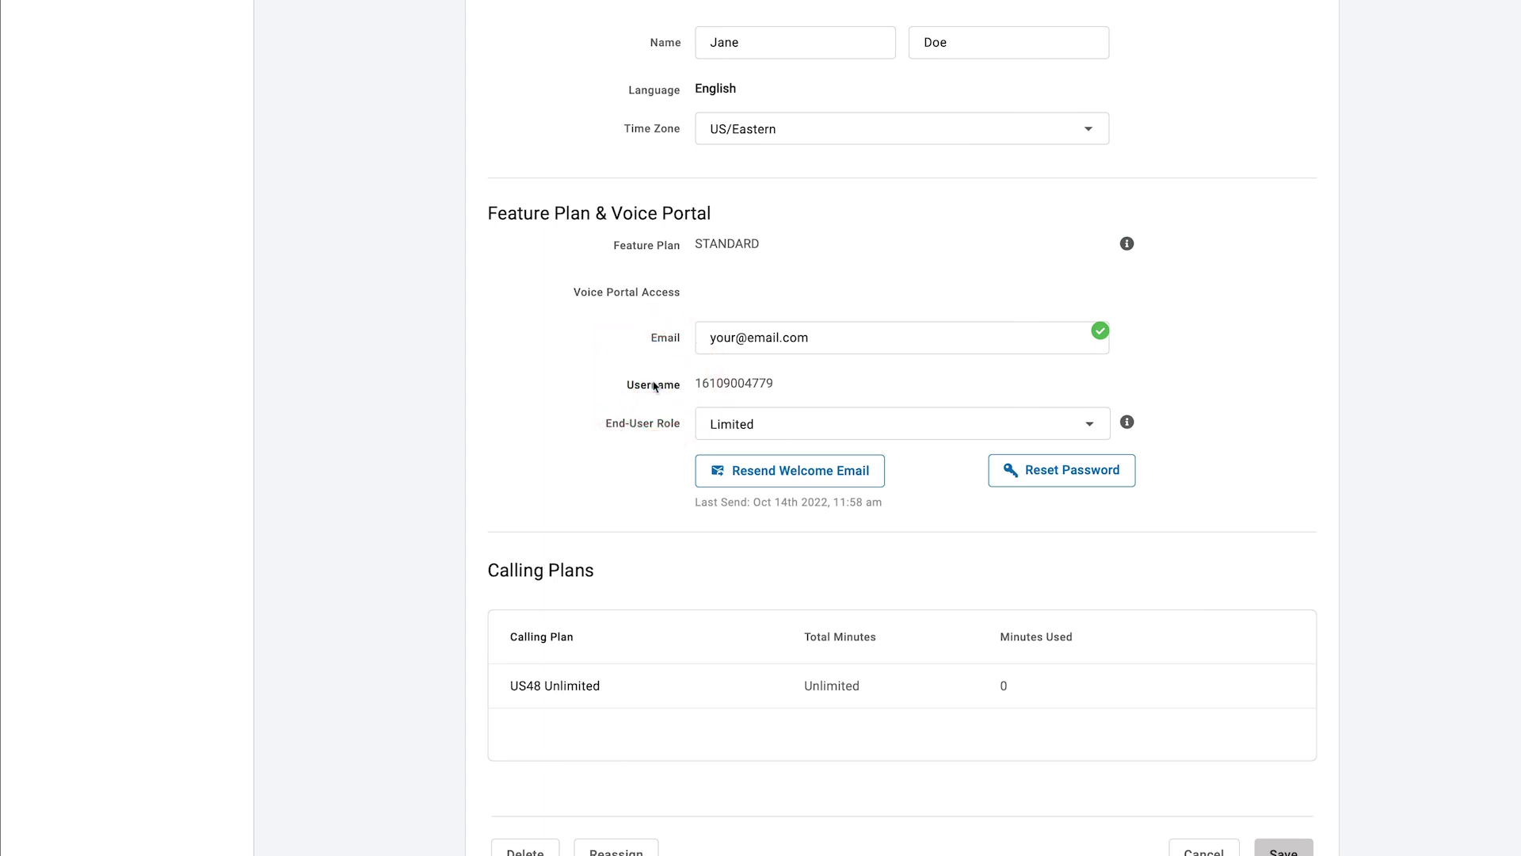
left_click(670, 341)
left_click(670, 341)
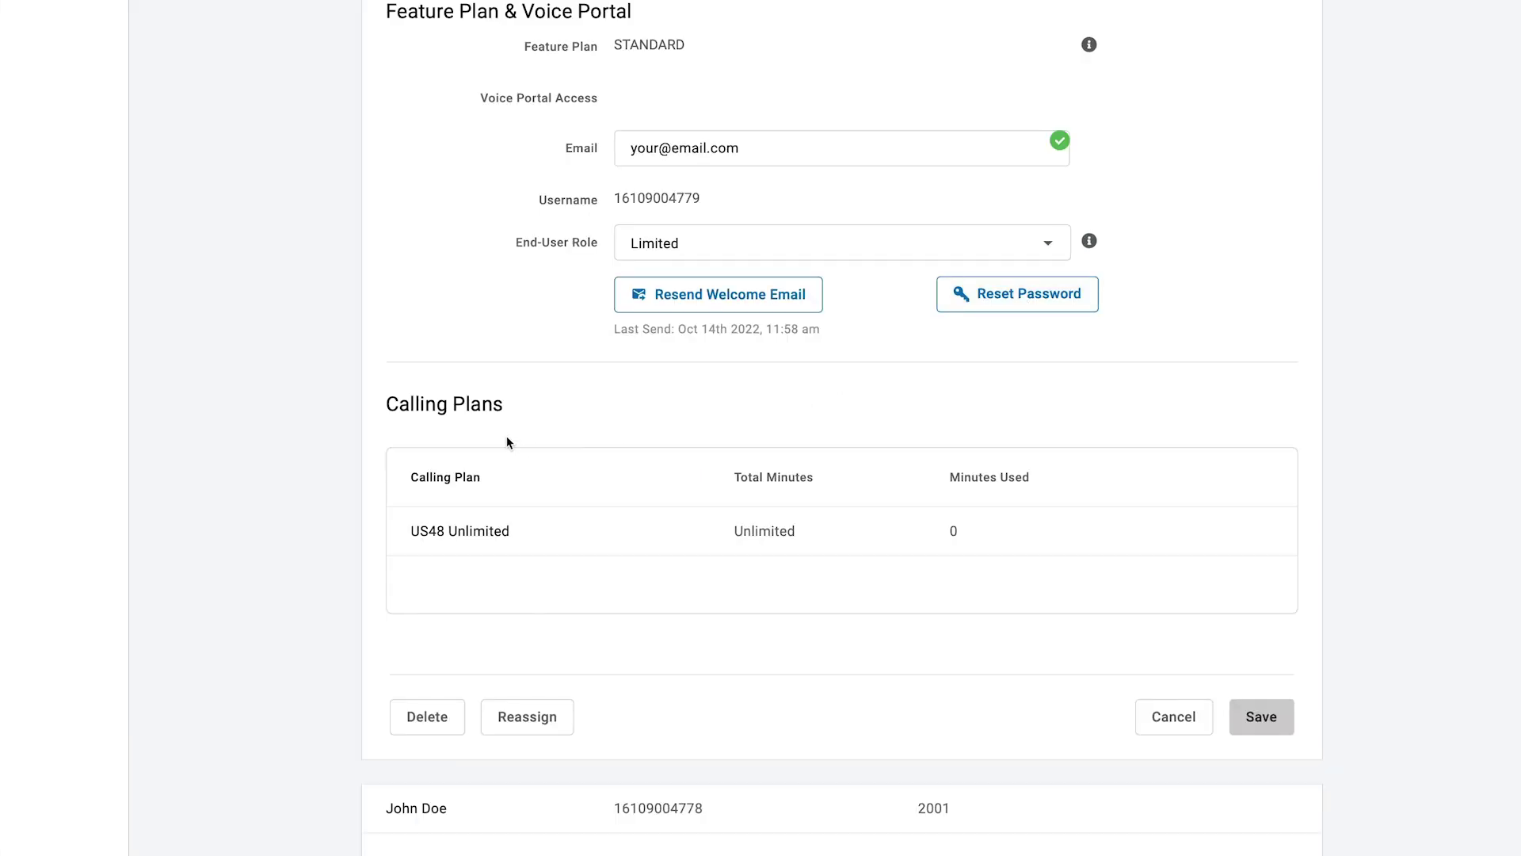
left_click(454, 407)
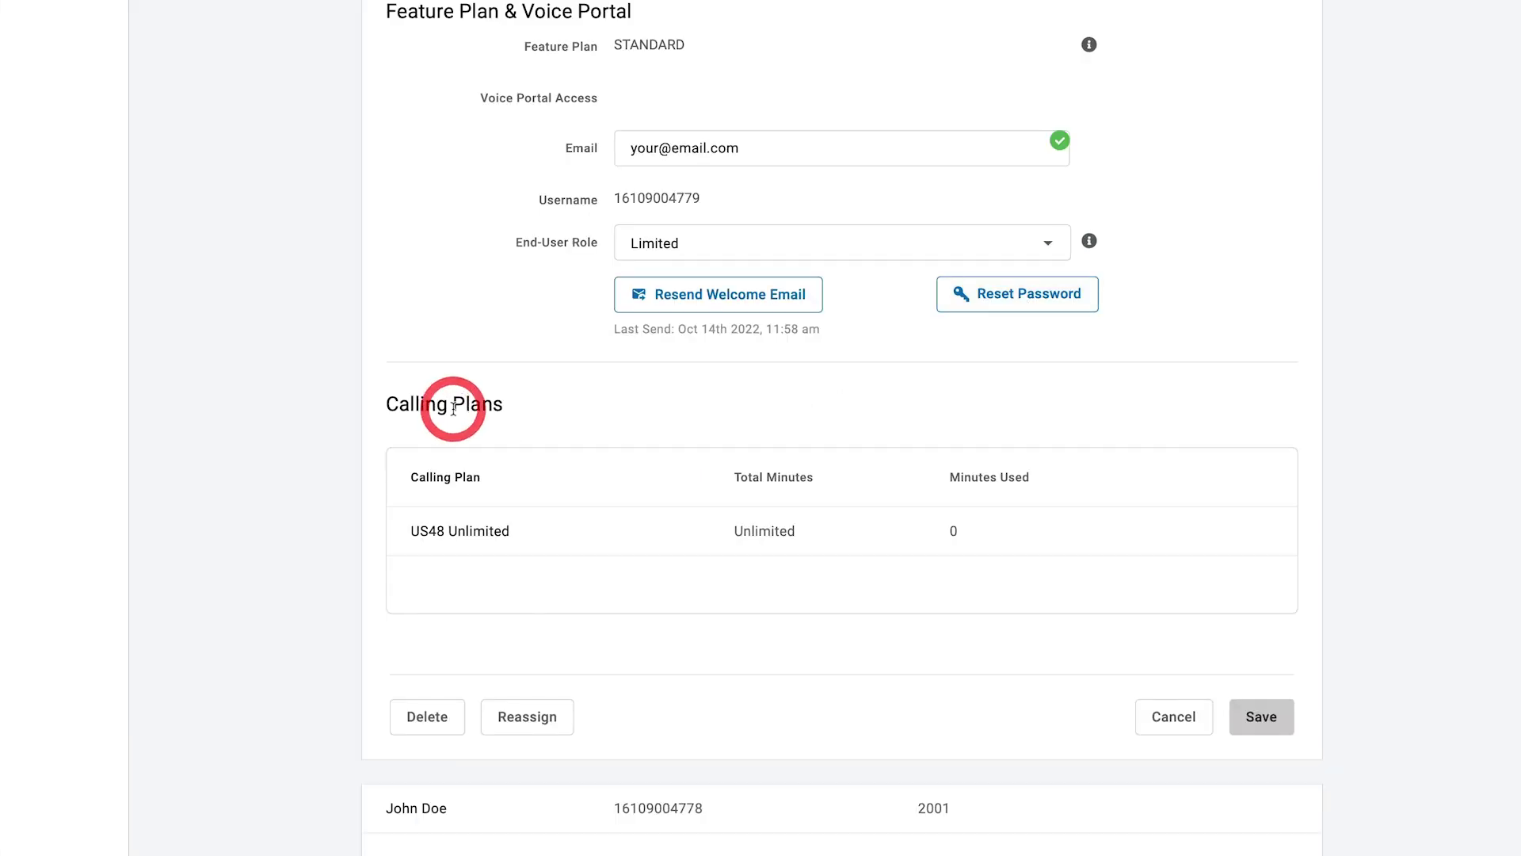
left_click(449, 531)
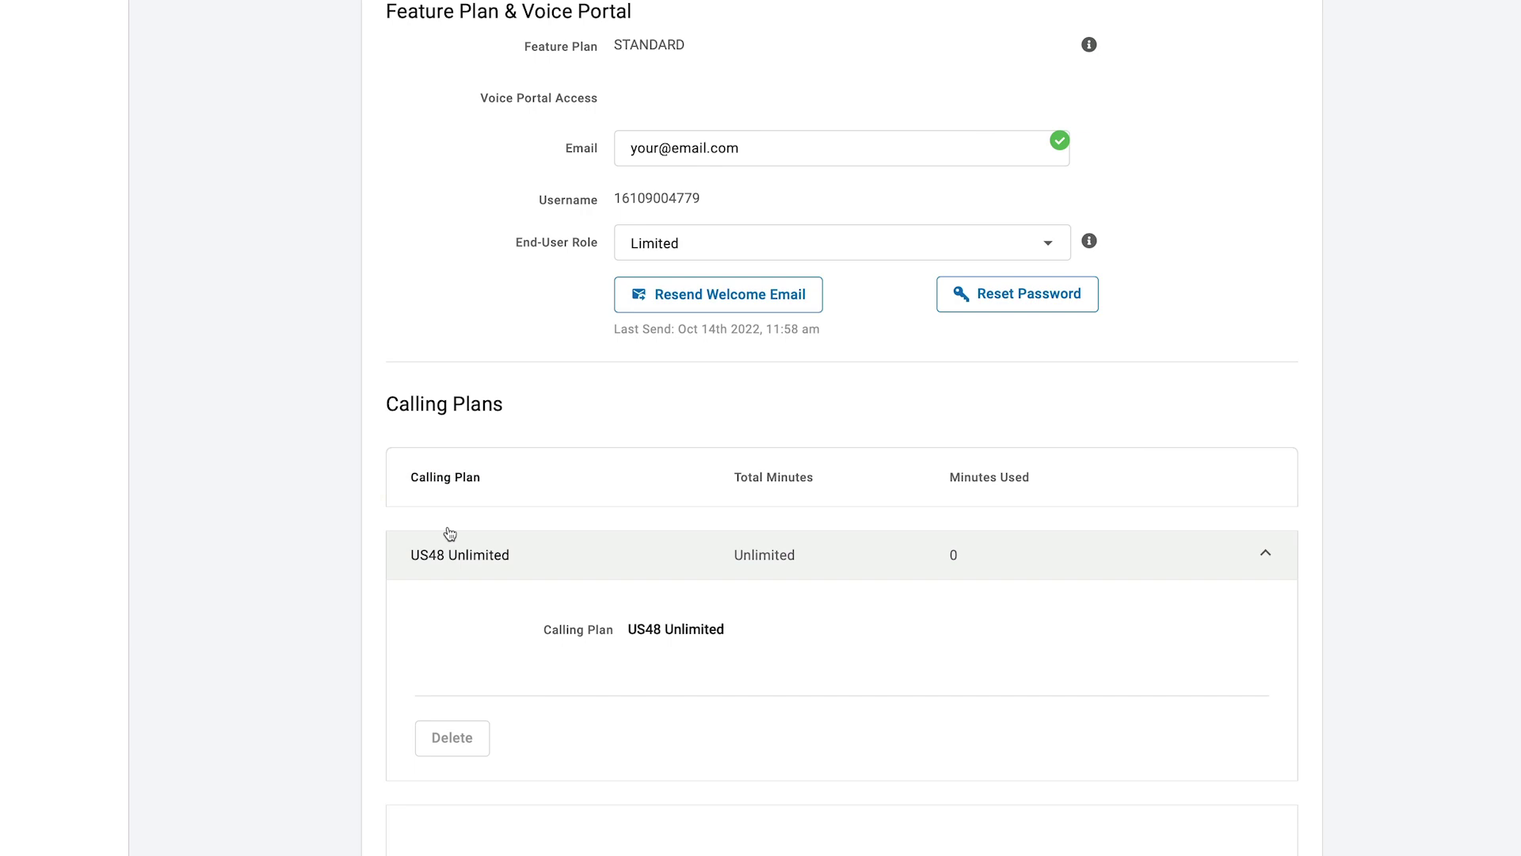
left_click(449, 539)
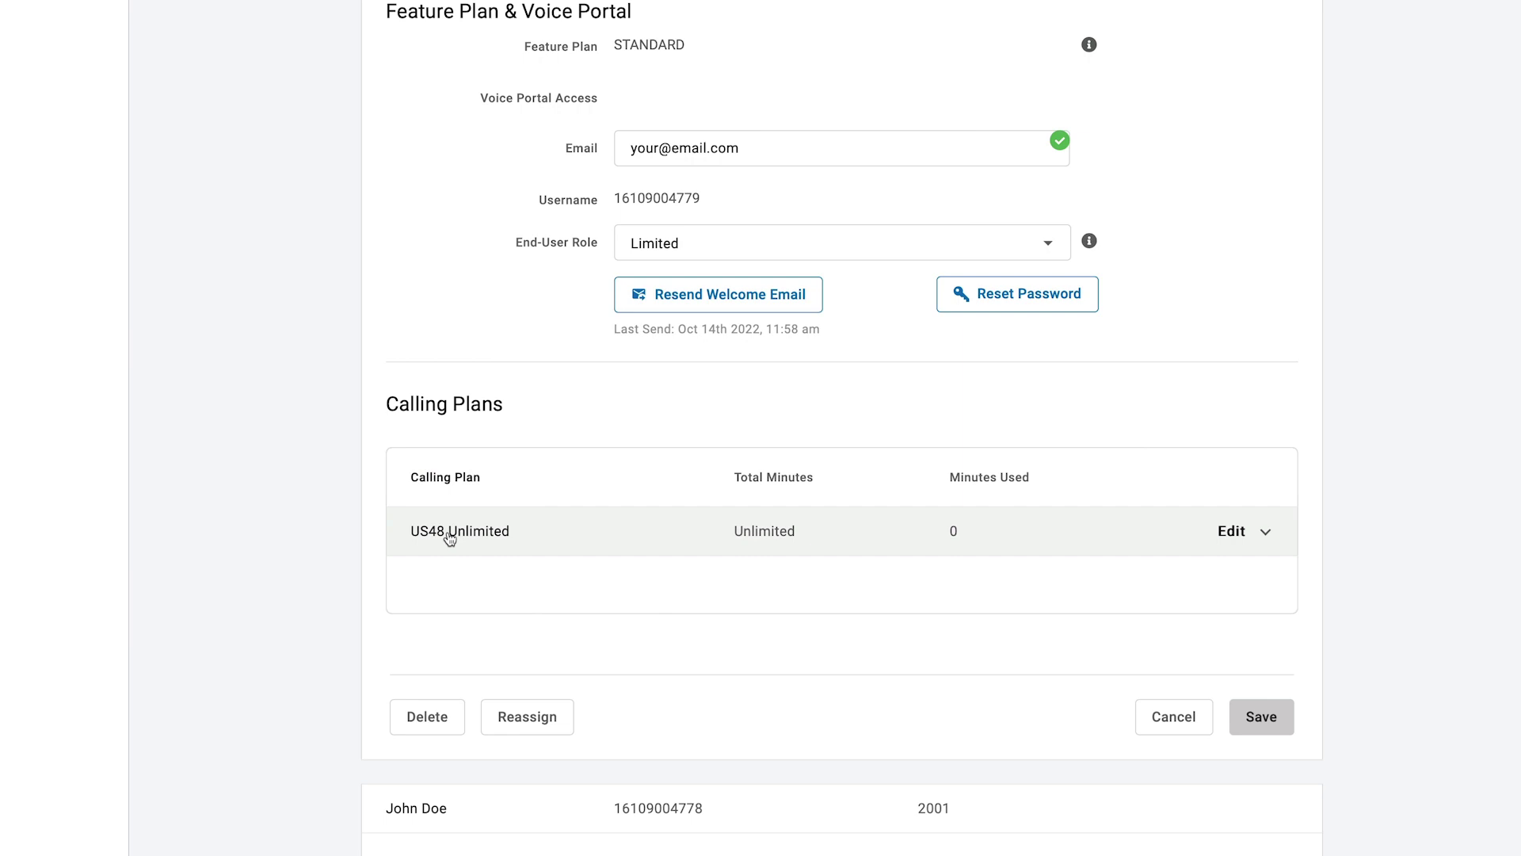
Step: Open the user's voicemail settings and review the available voicemail boxes and the basic, personal name and custom greeting upload options
scroll(844, 608, "up", 10)
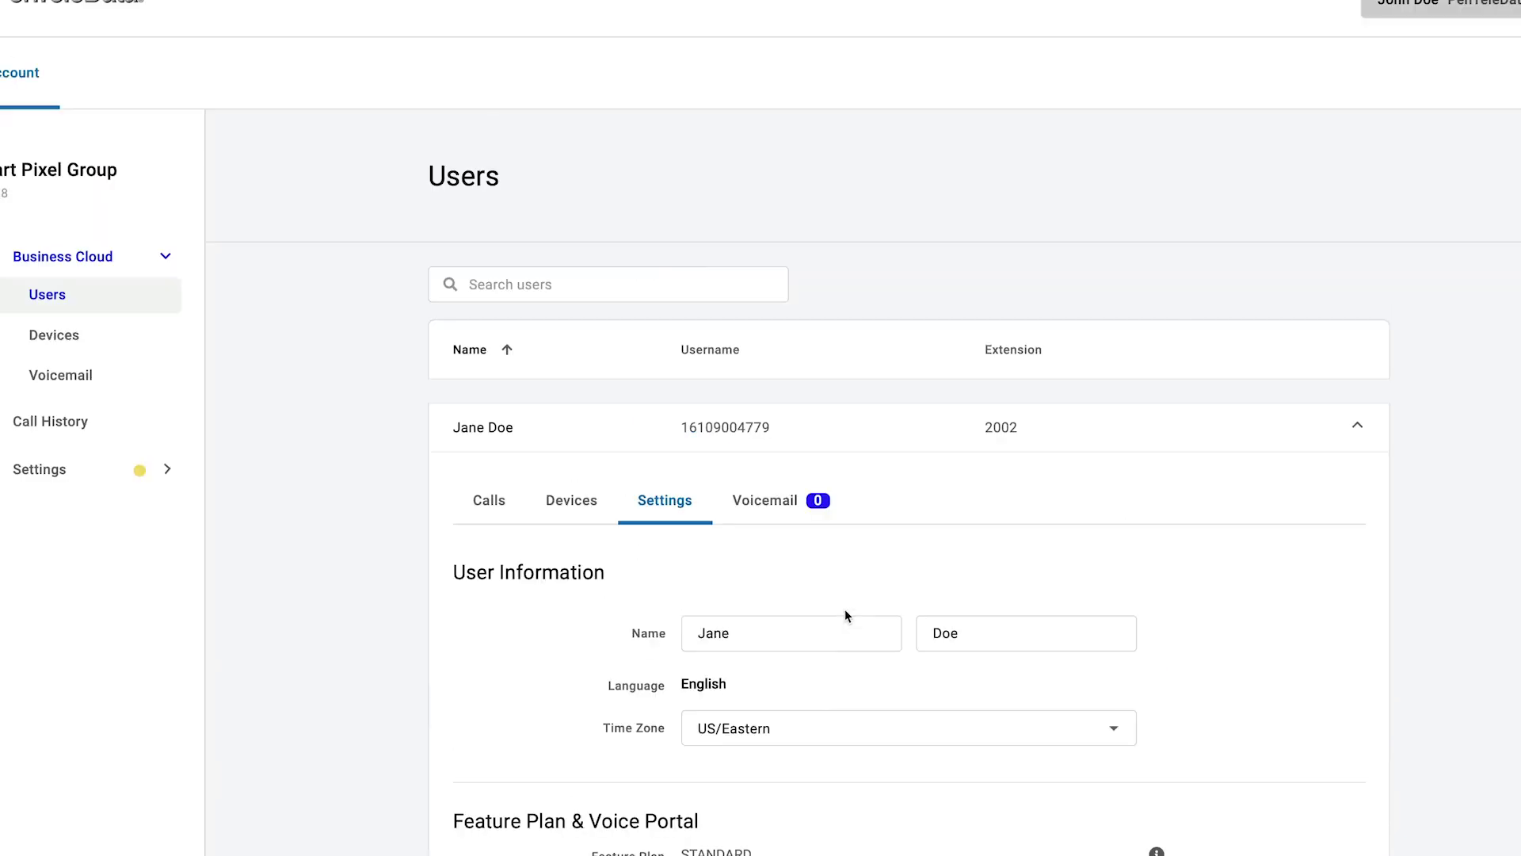
left_click(783, 500)
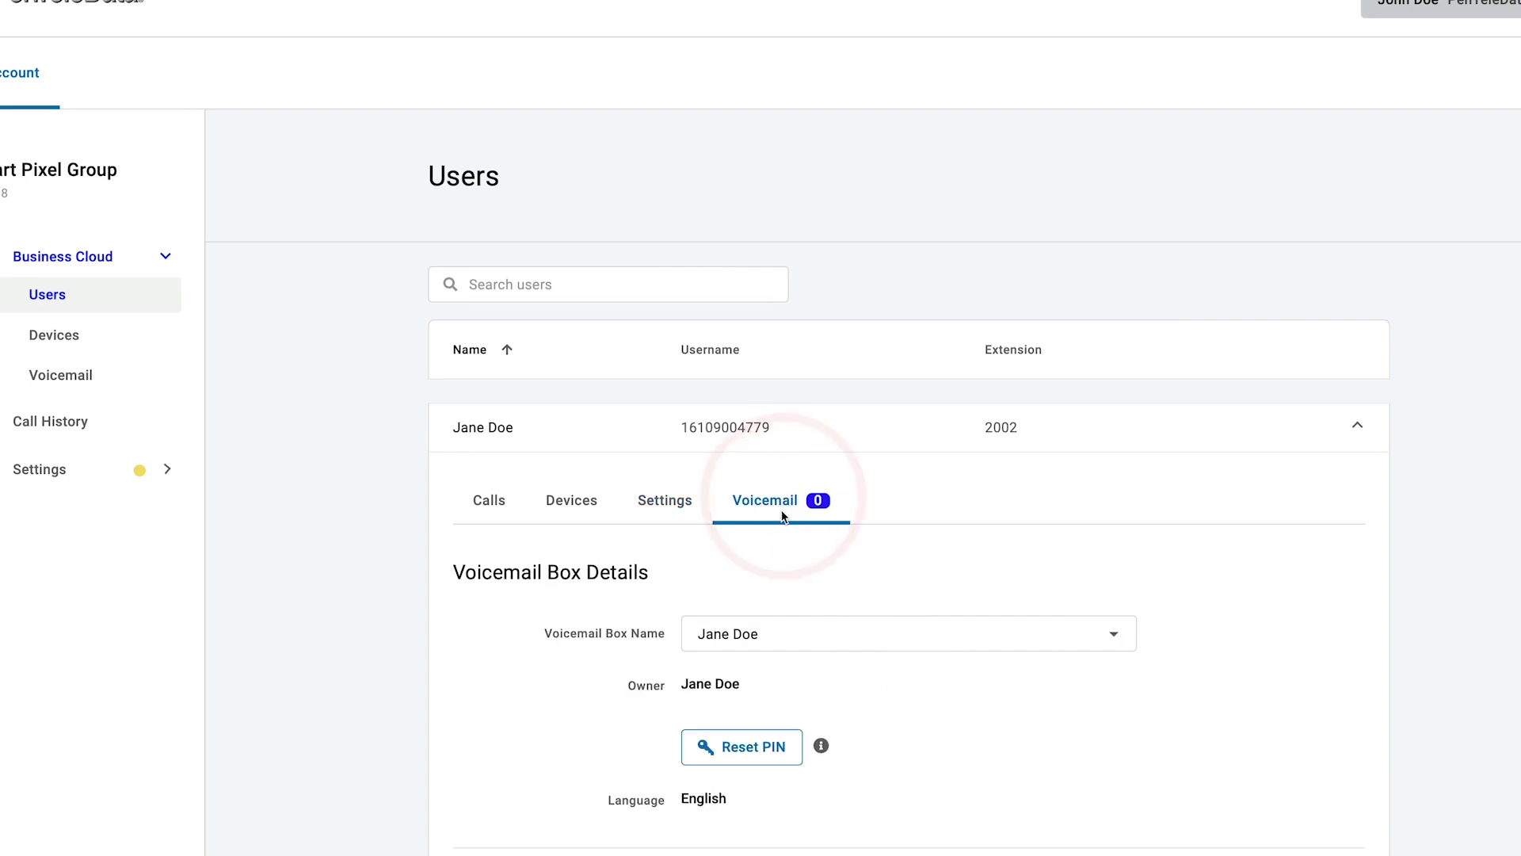
scroll(782, 510, "down", 5)
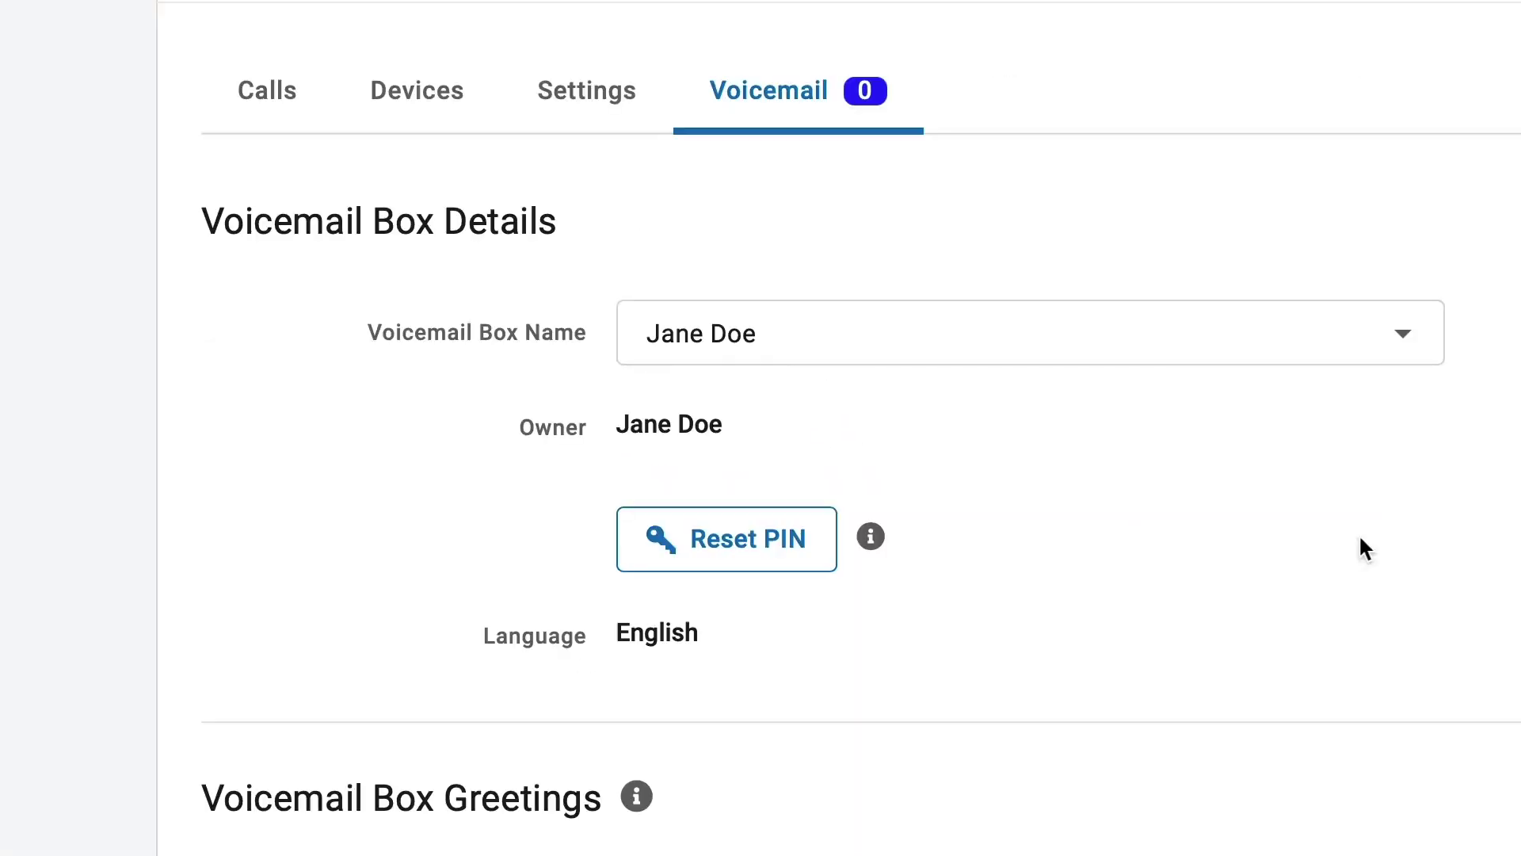
left_click(1394, 356)
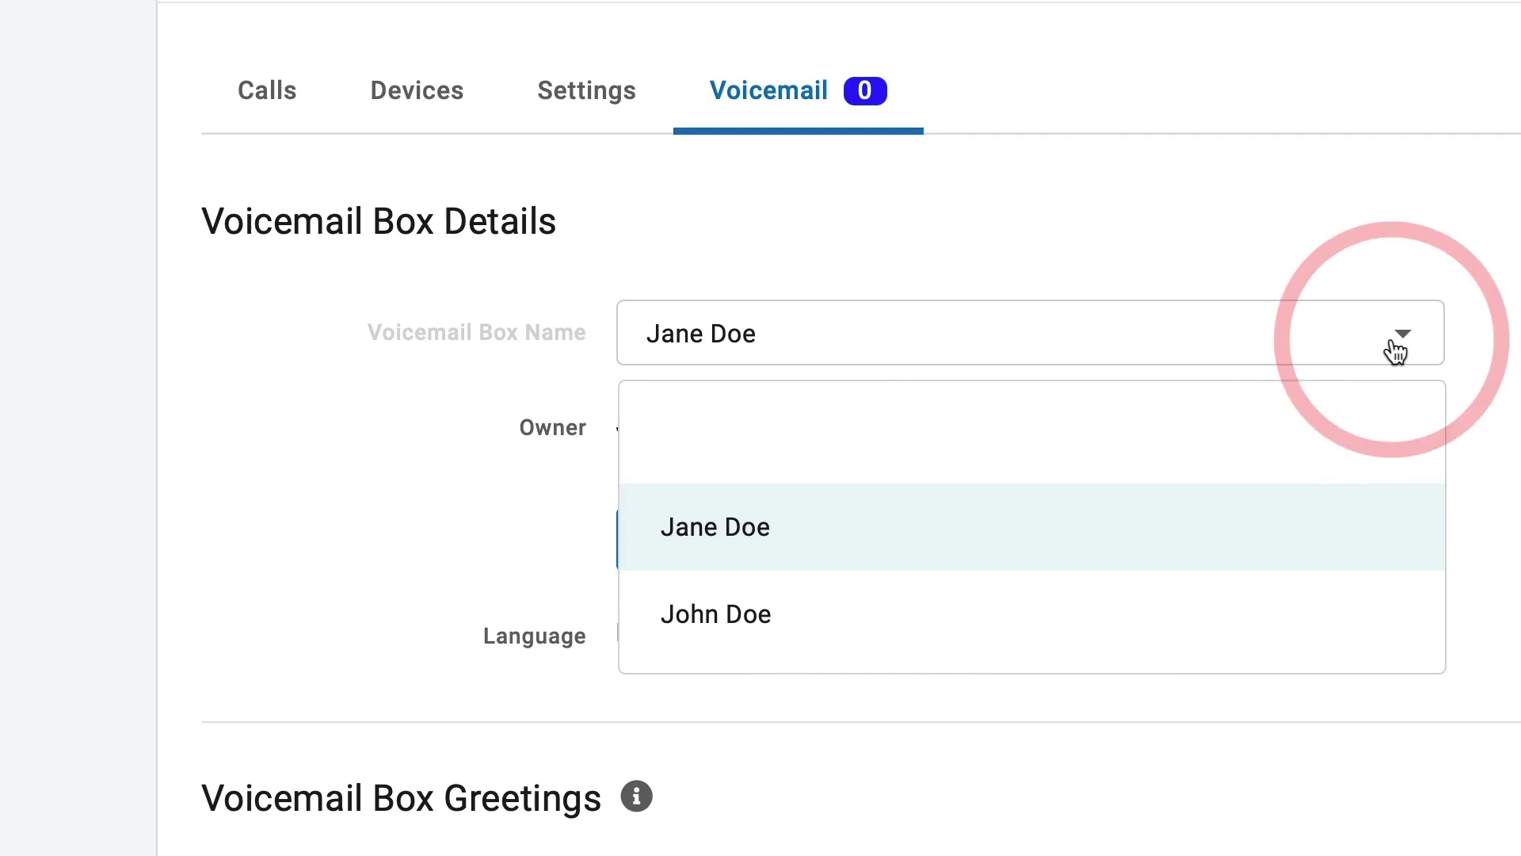
left_click(1395, 349)
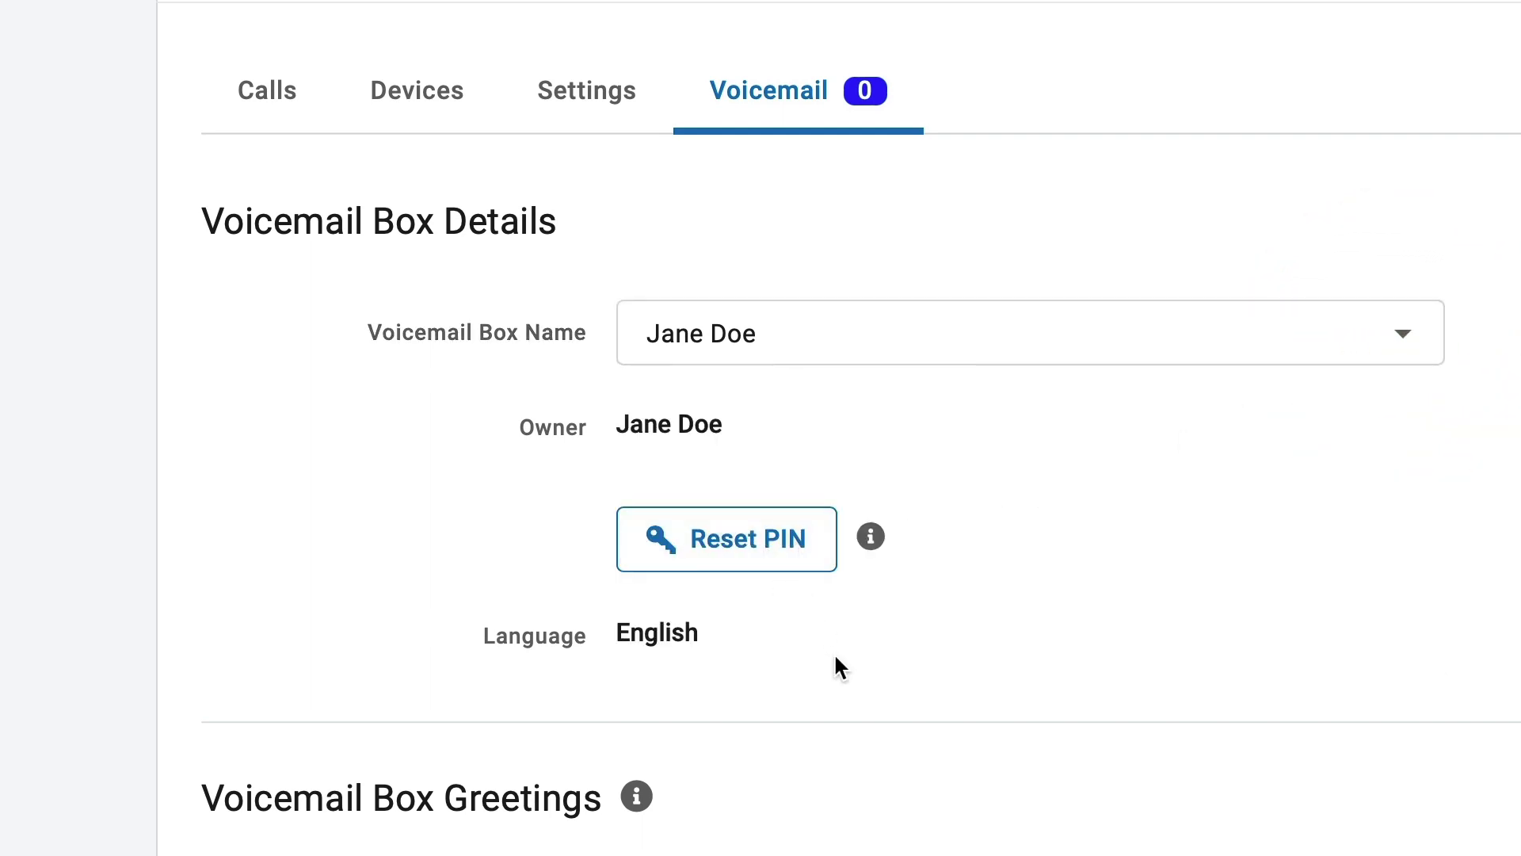
scroll(835, 665, "down", 7)
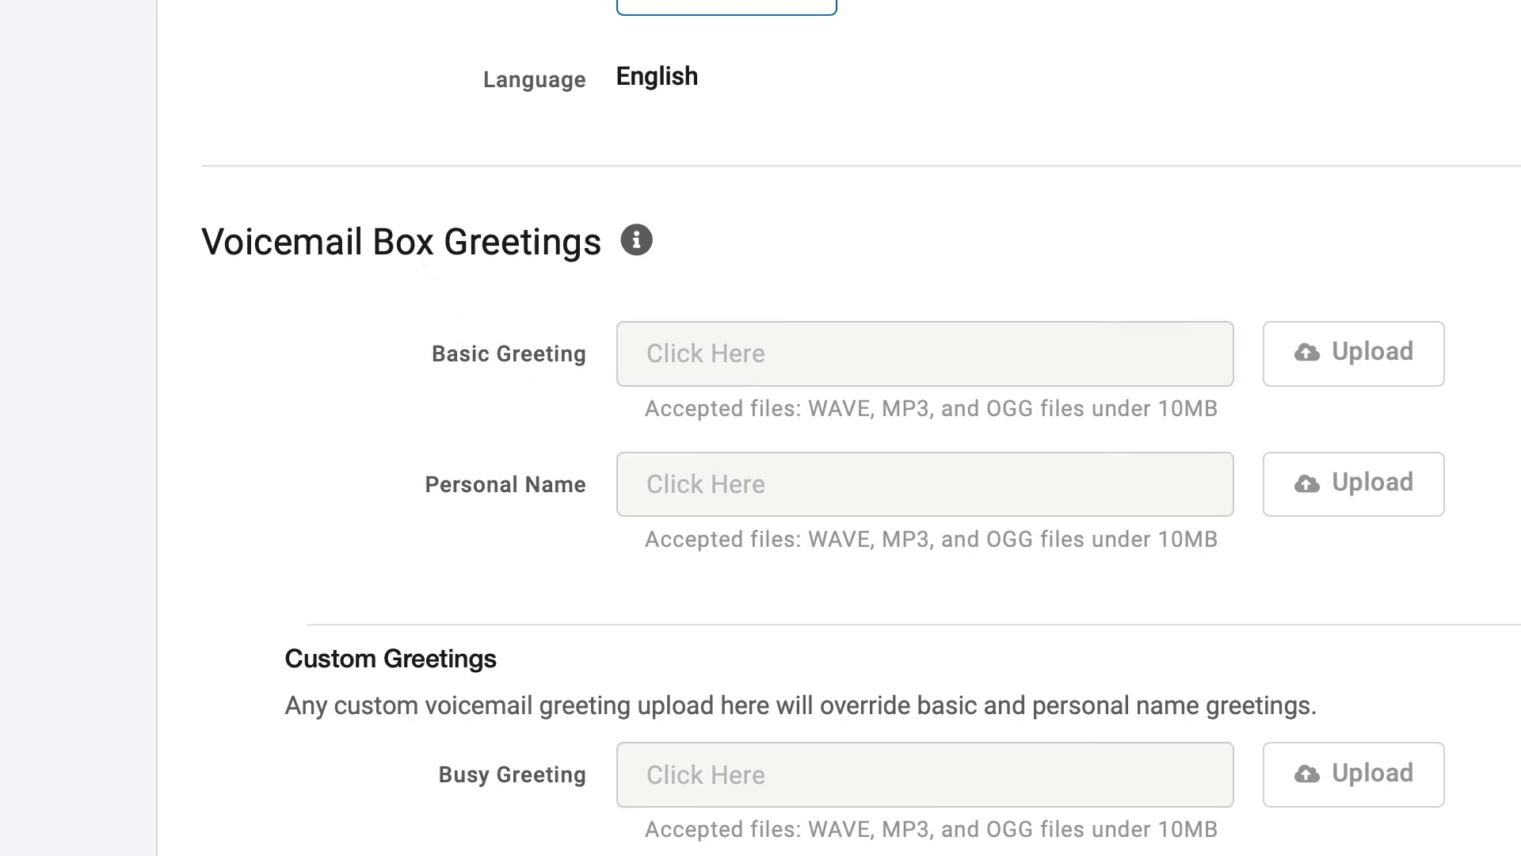
scroll(835, 476, "down", 10)
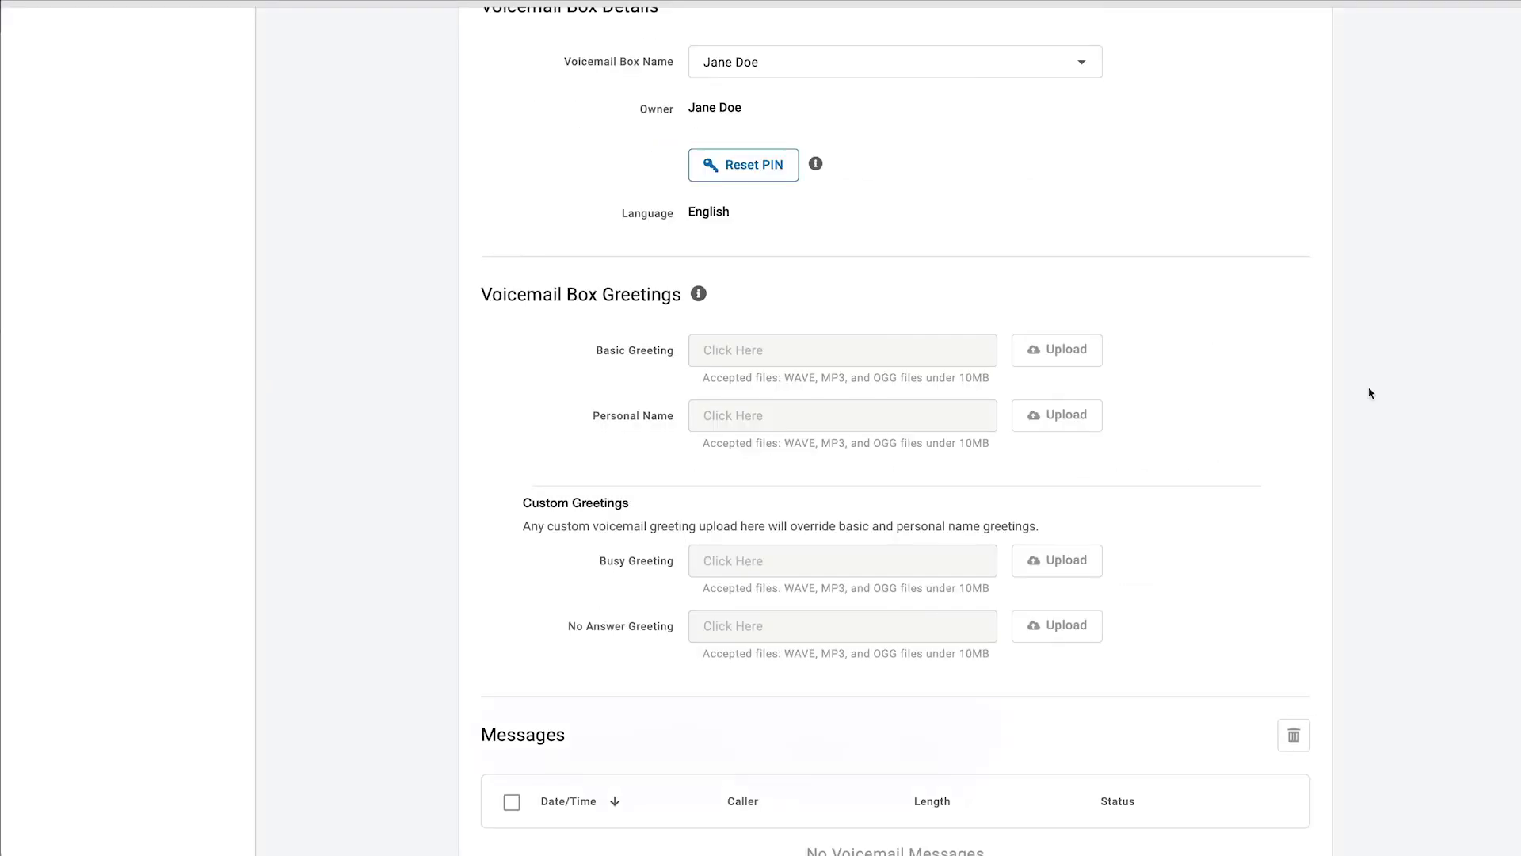
Step: Enable forwarding of the user's voicemail messages to email with a copy kept in the voicemail box, and save the changes
scroll(1370, 393, "down", 8)
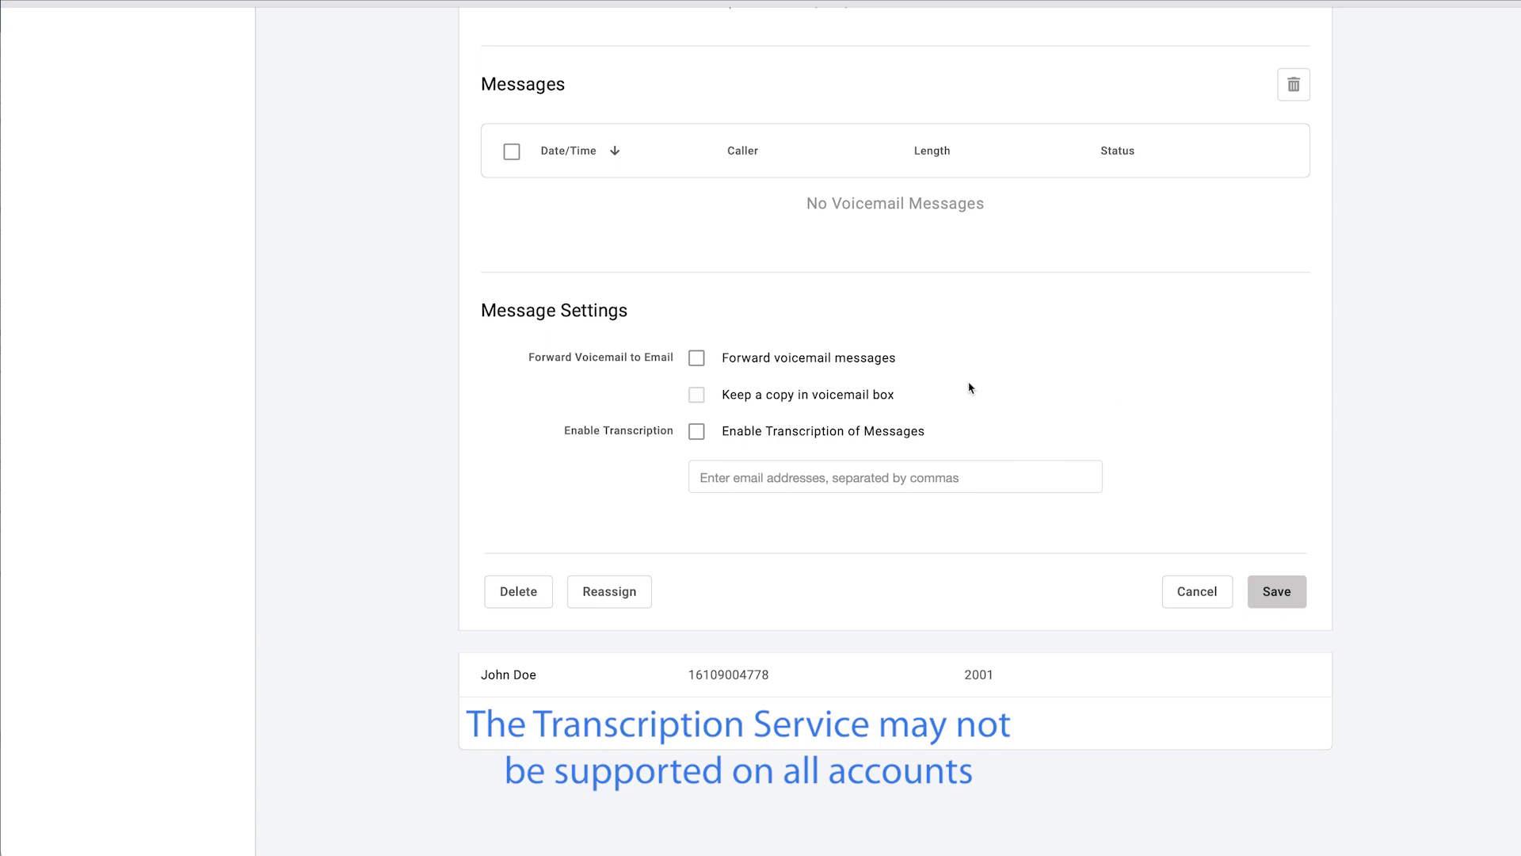
left_click(697, 361)
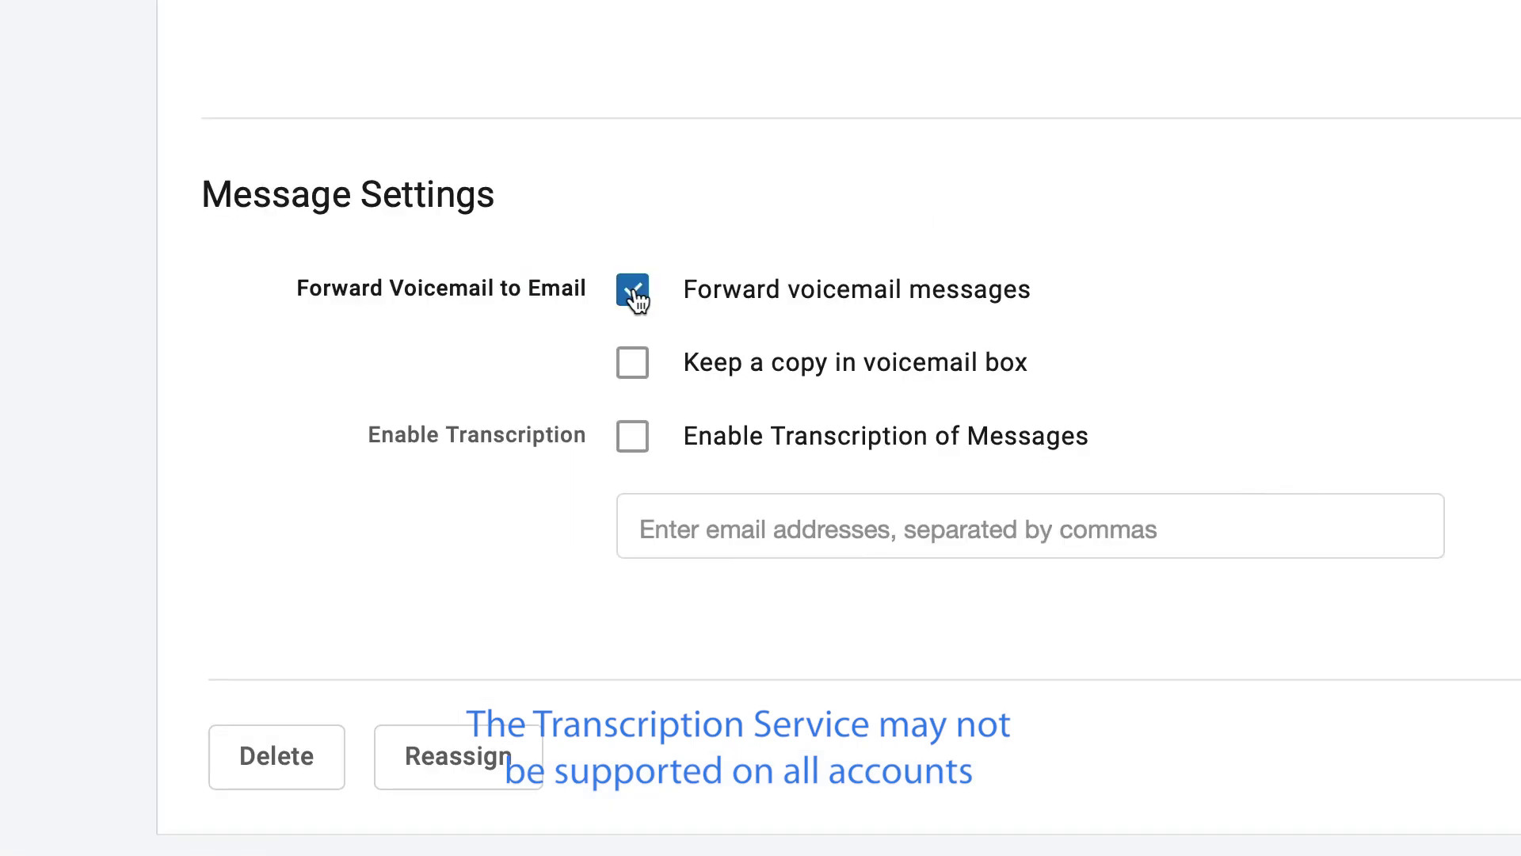
left_click(697, 396)
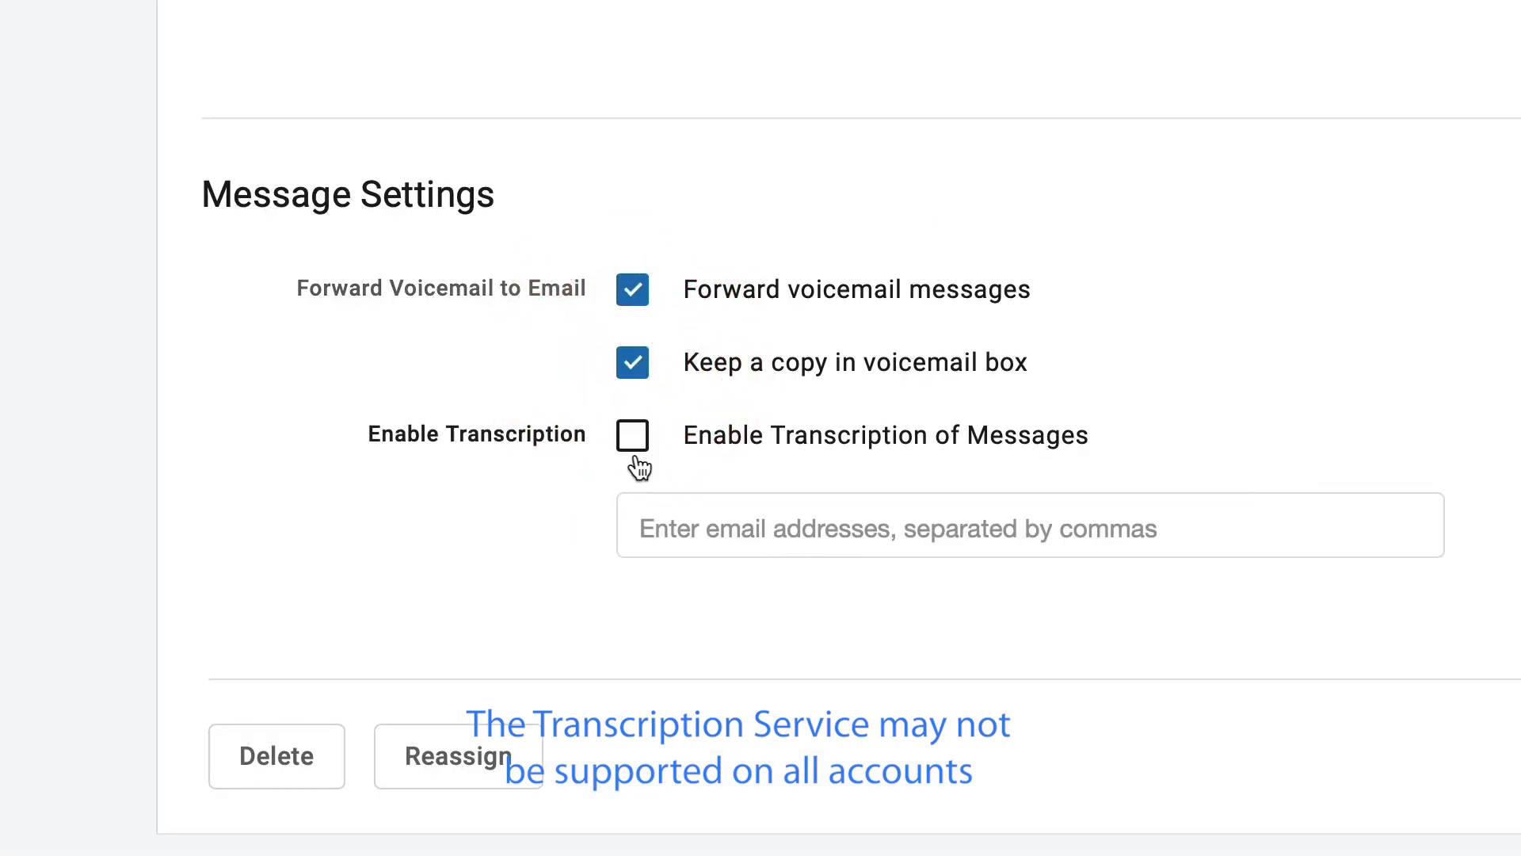
left_click(642, 515)
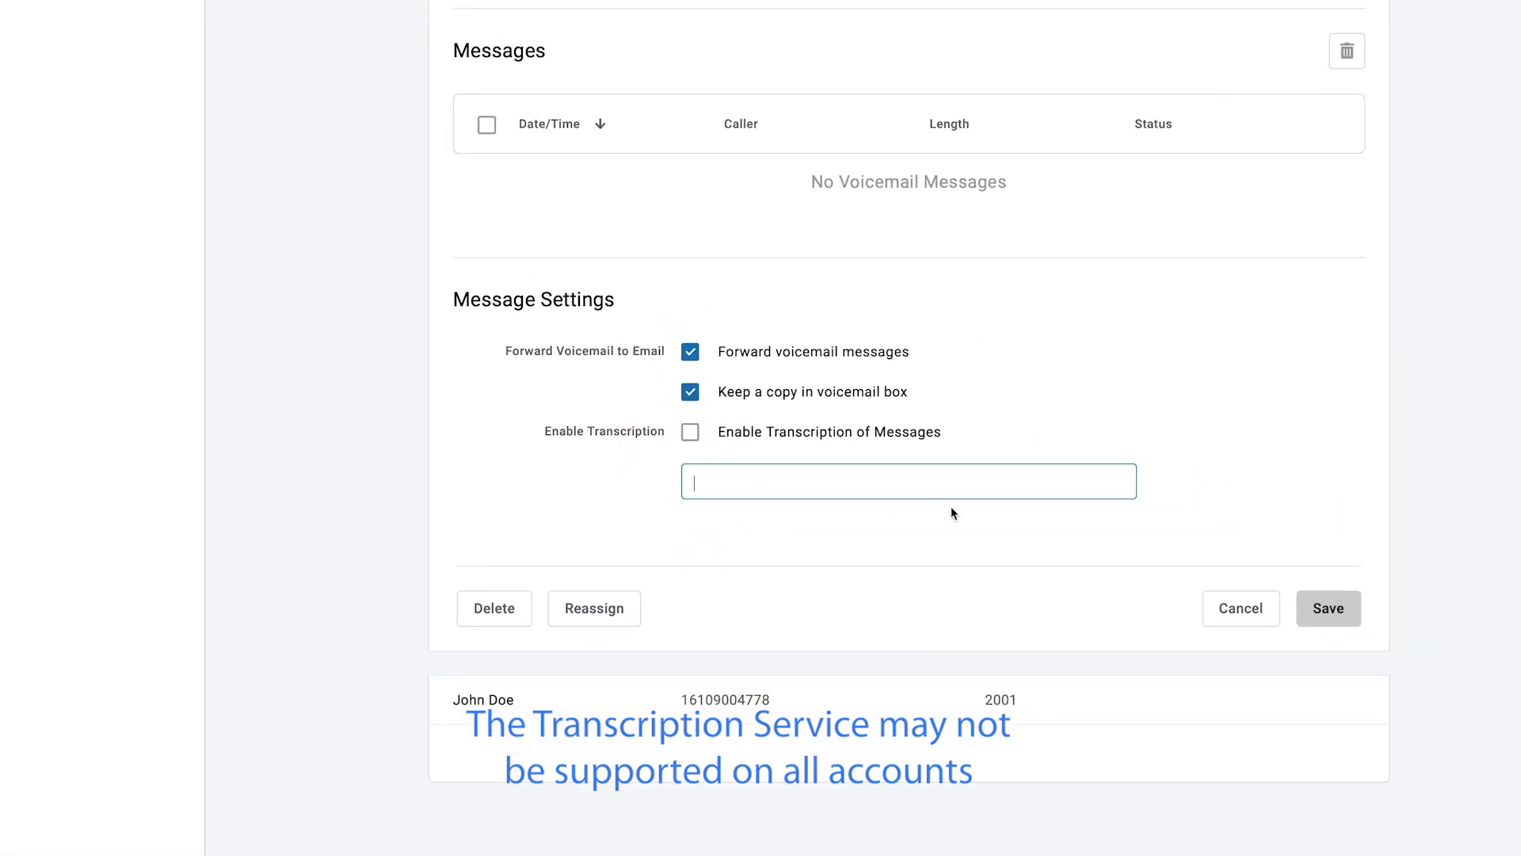
left_click(1321, 610)
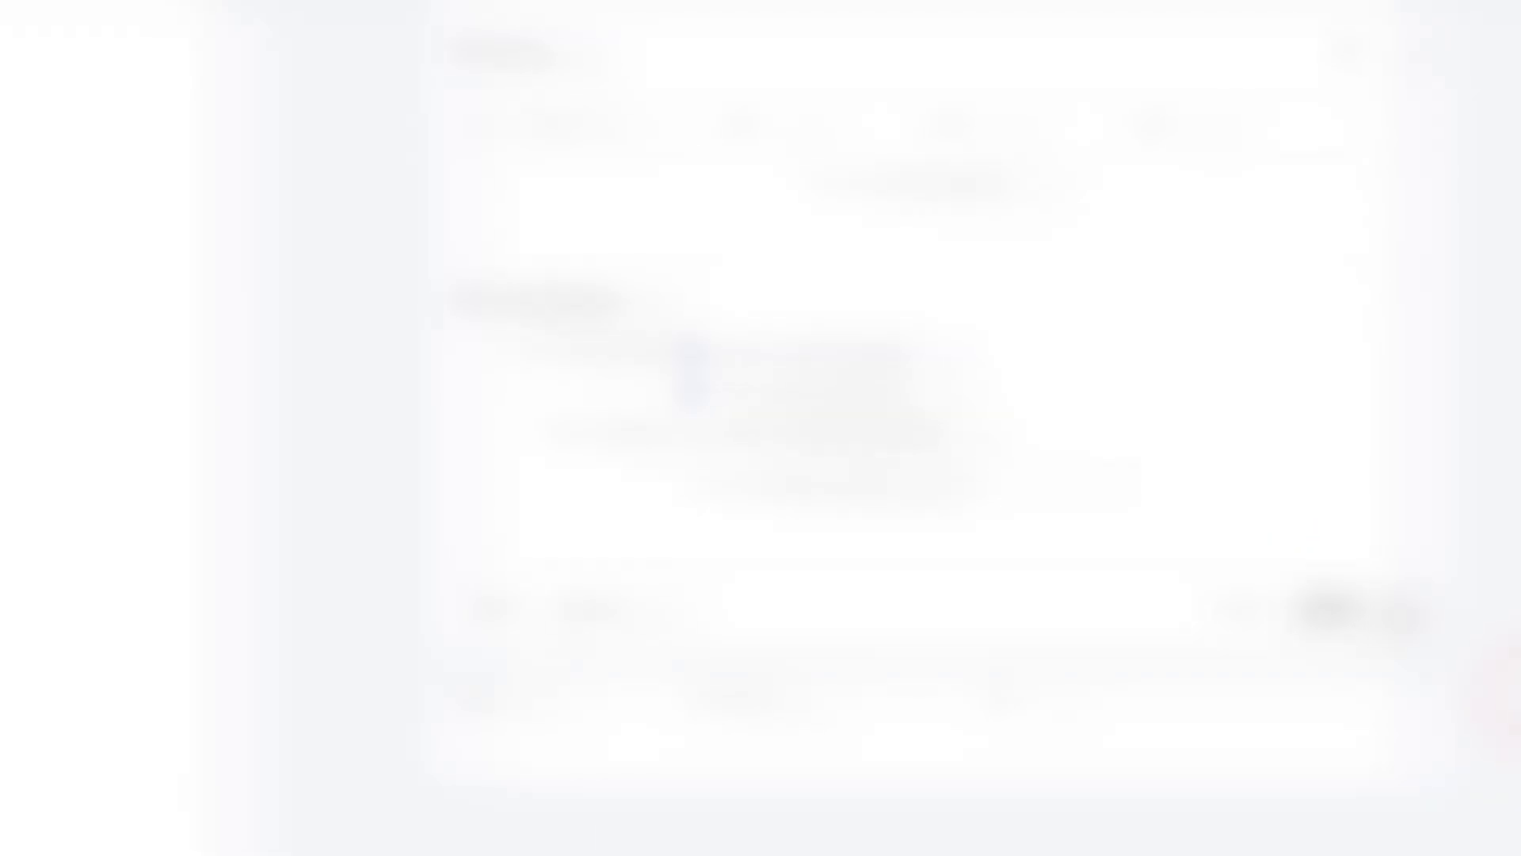
Step: Open the Business Cloud device list, and view and collapse the Cisco 8851 (3PCC) device's information
scroll(977, 428, "up", 15)
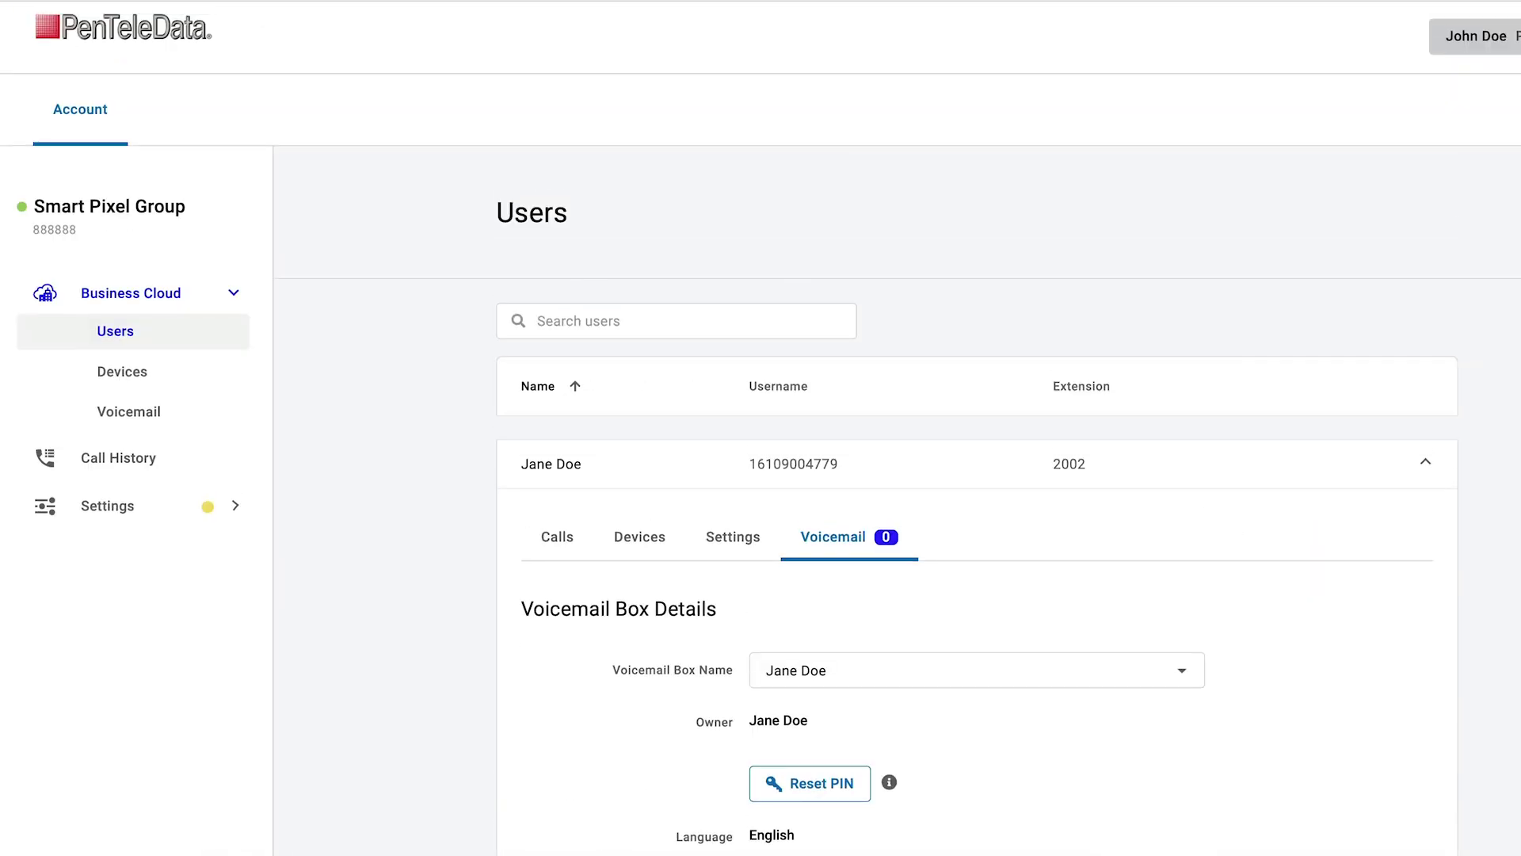
left_click(142, 380)
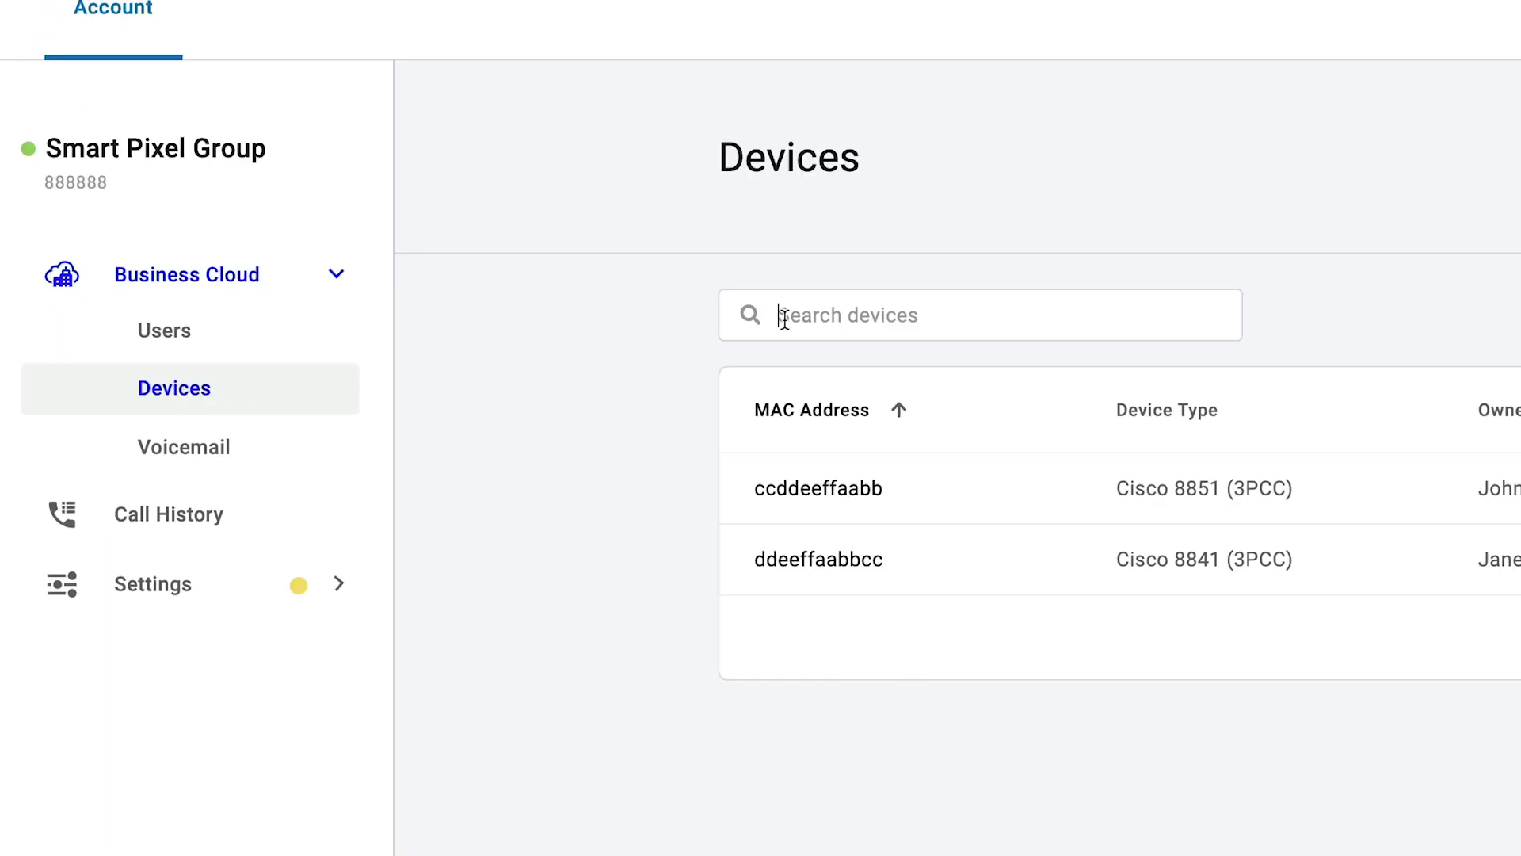
left_click(541, 323)
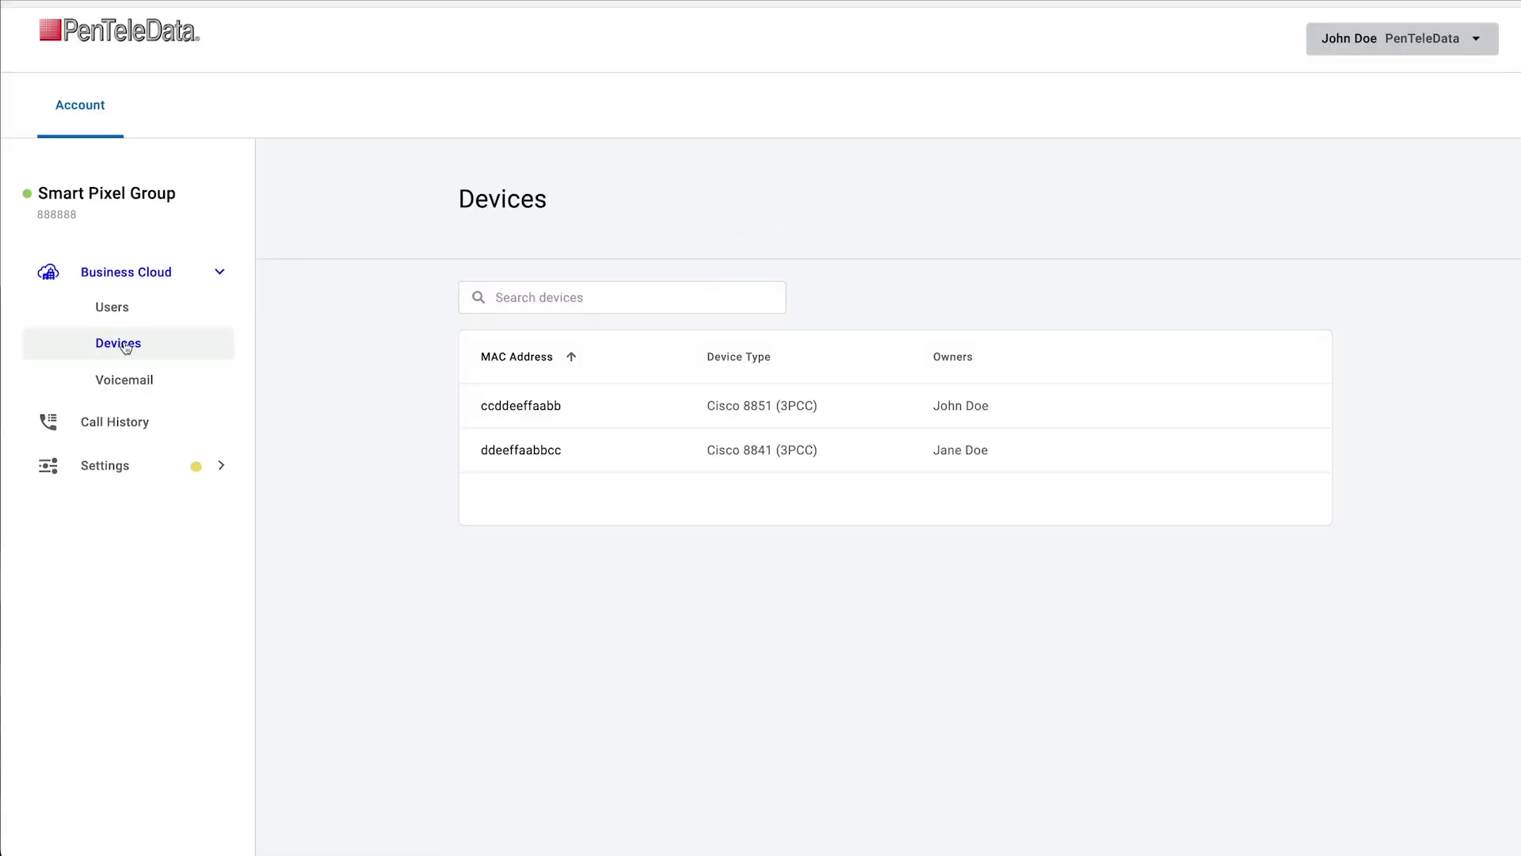
mouse_move(515, 408)
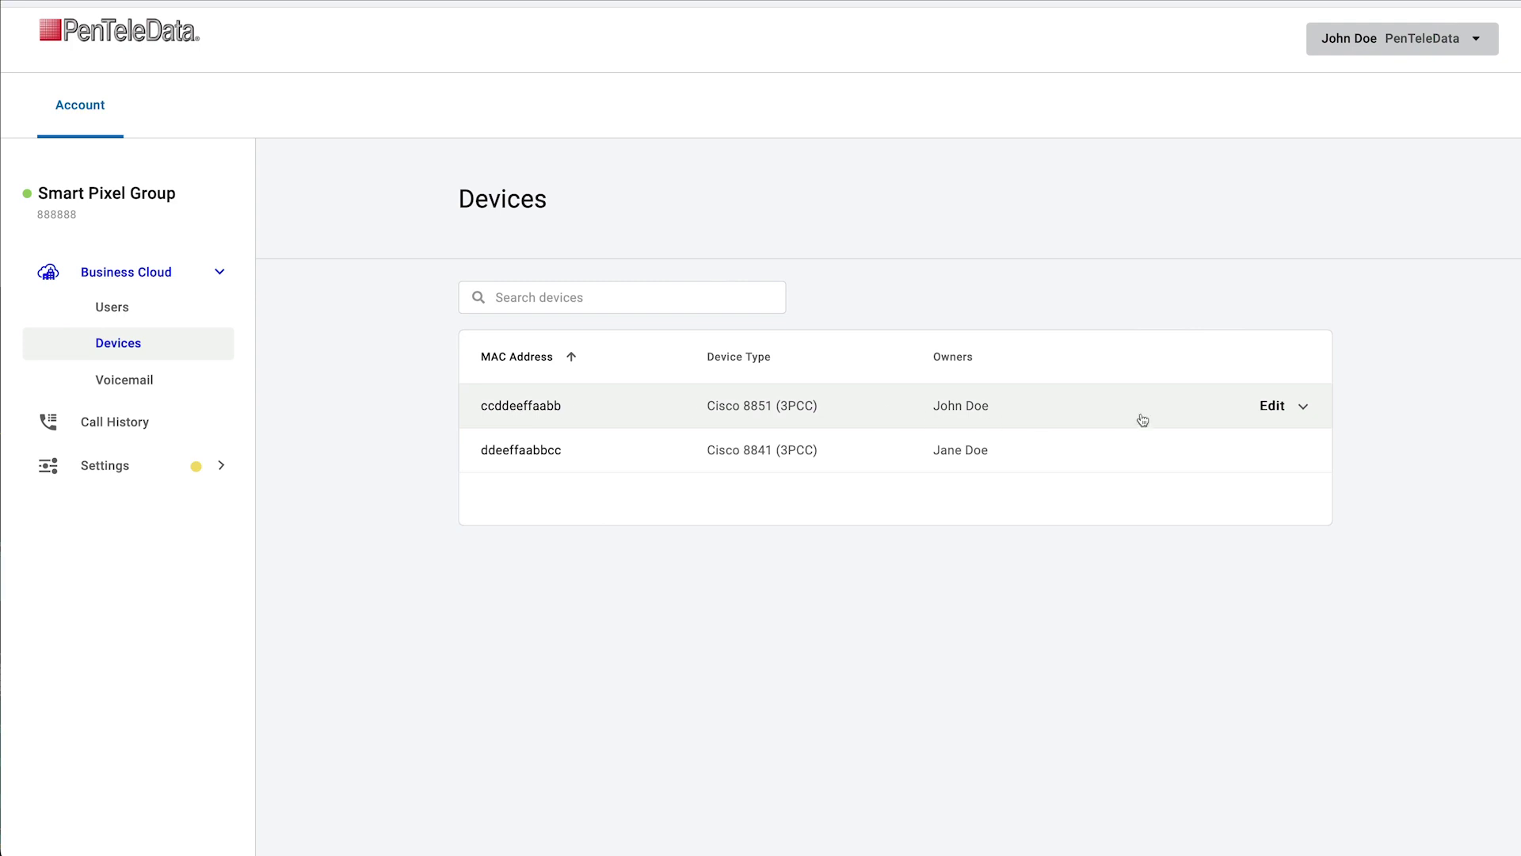
left_click(1272, 405)
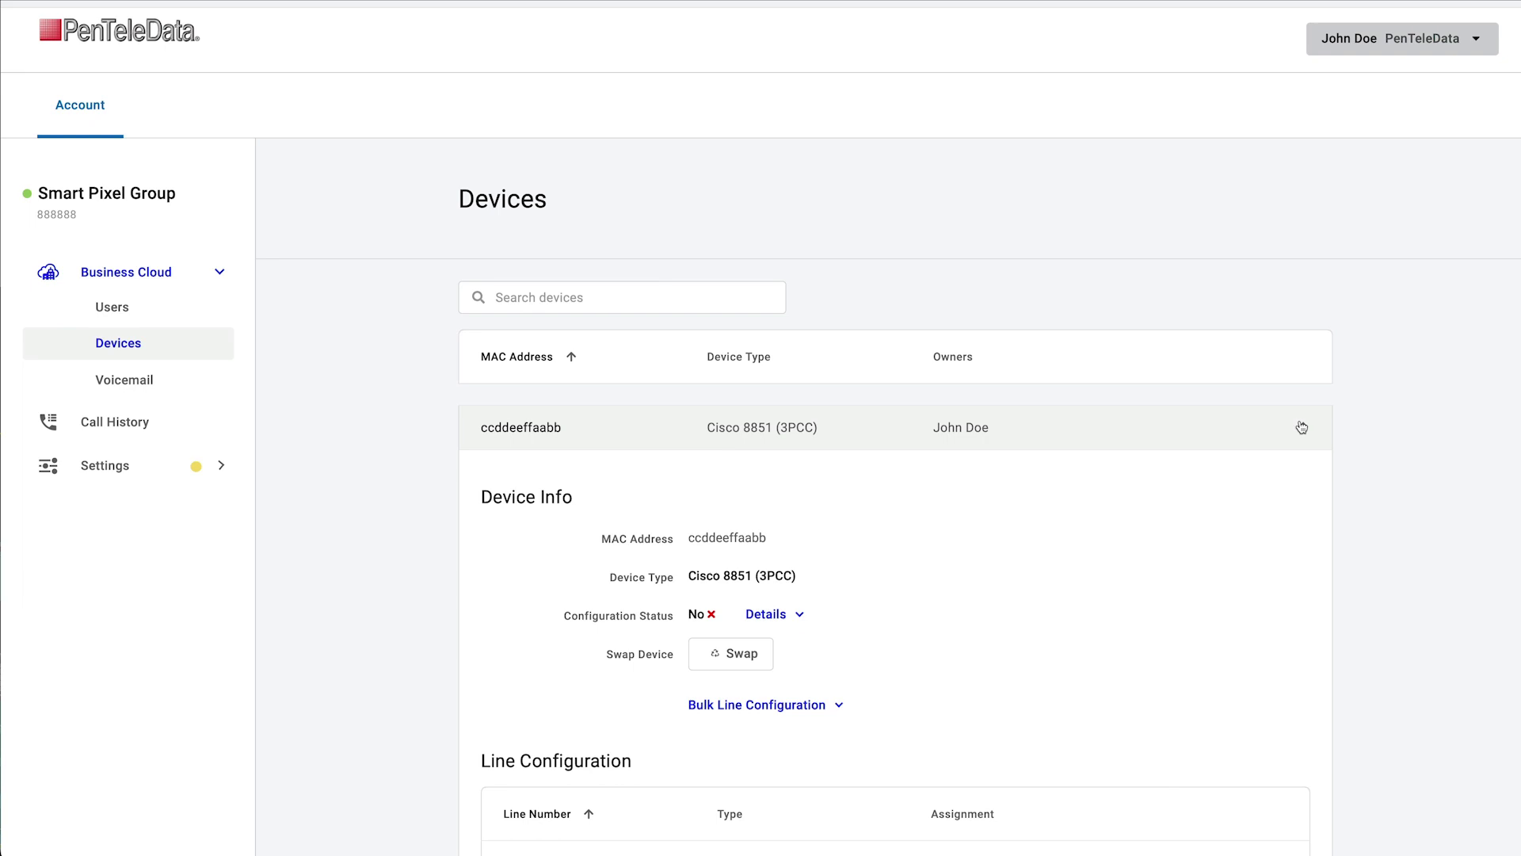
left_click(1302, 427)
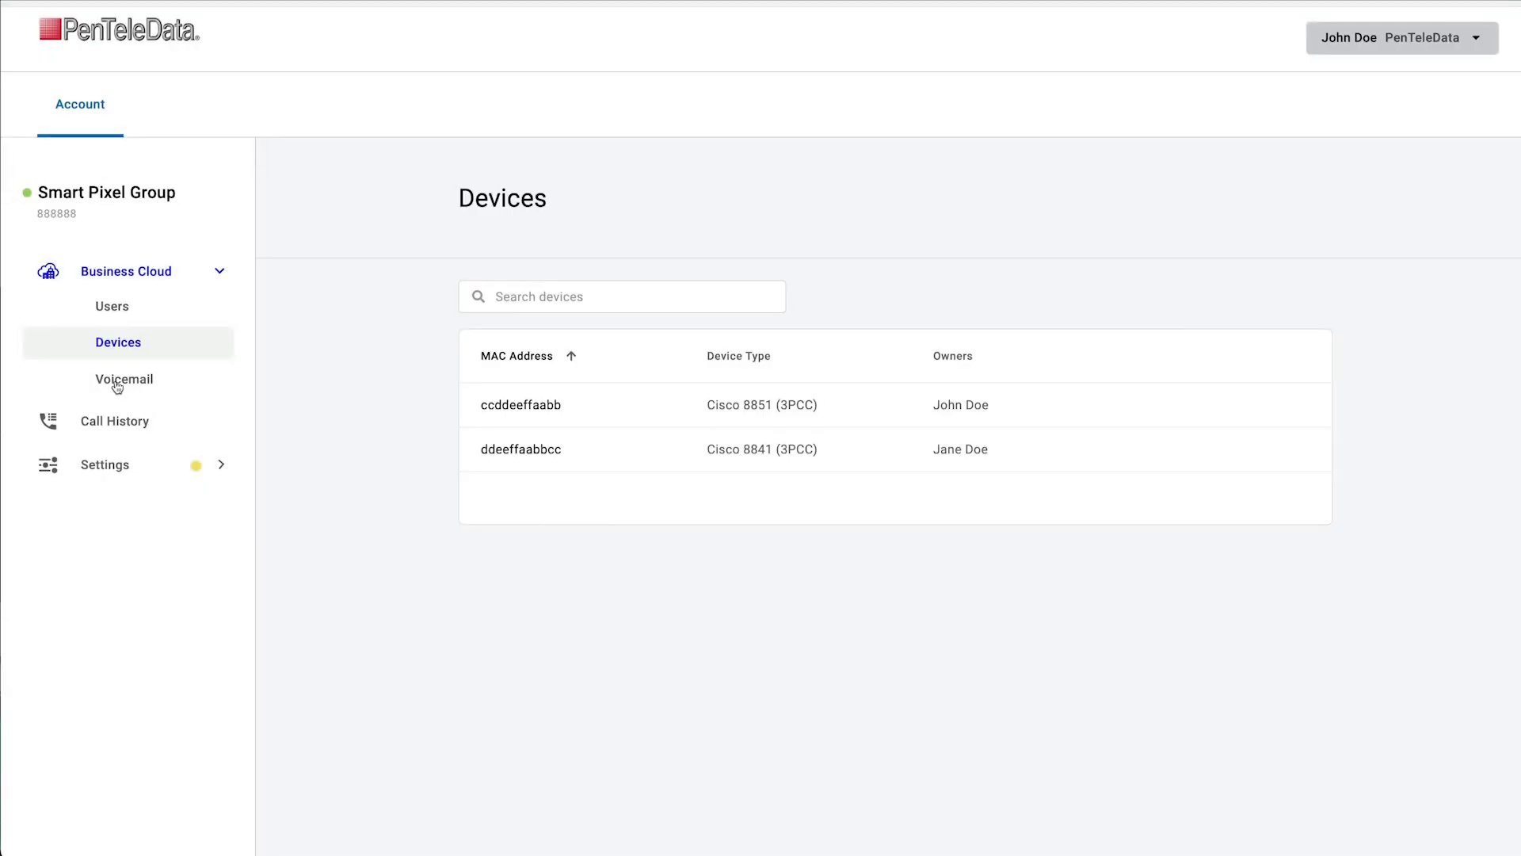
Step: Open the Business Cloud voicemail list and inspect the first voicemail box's details, including its editable name field
left_click(116, 384)
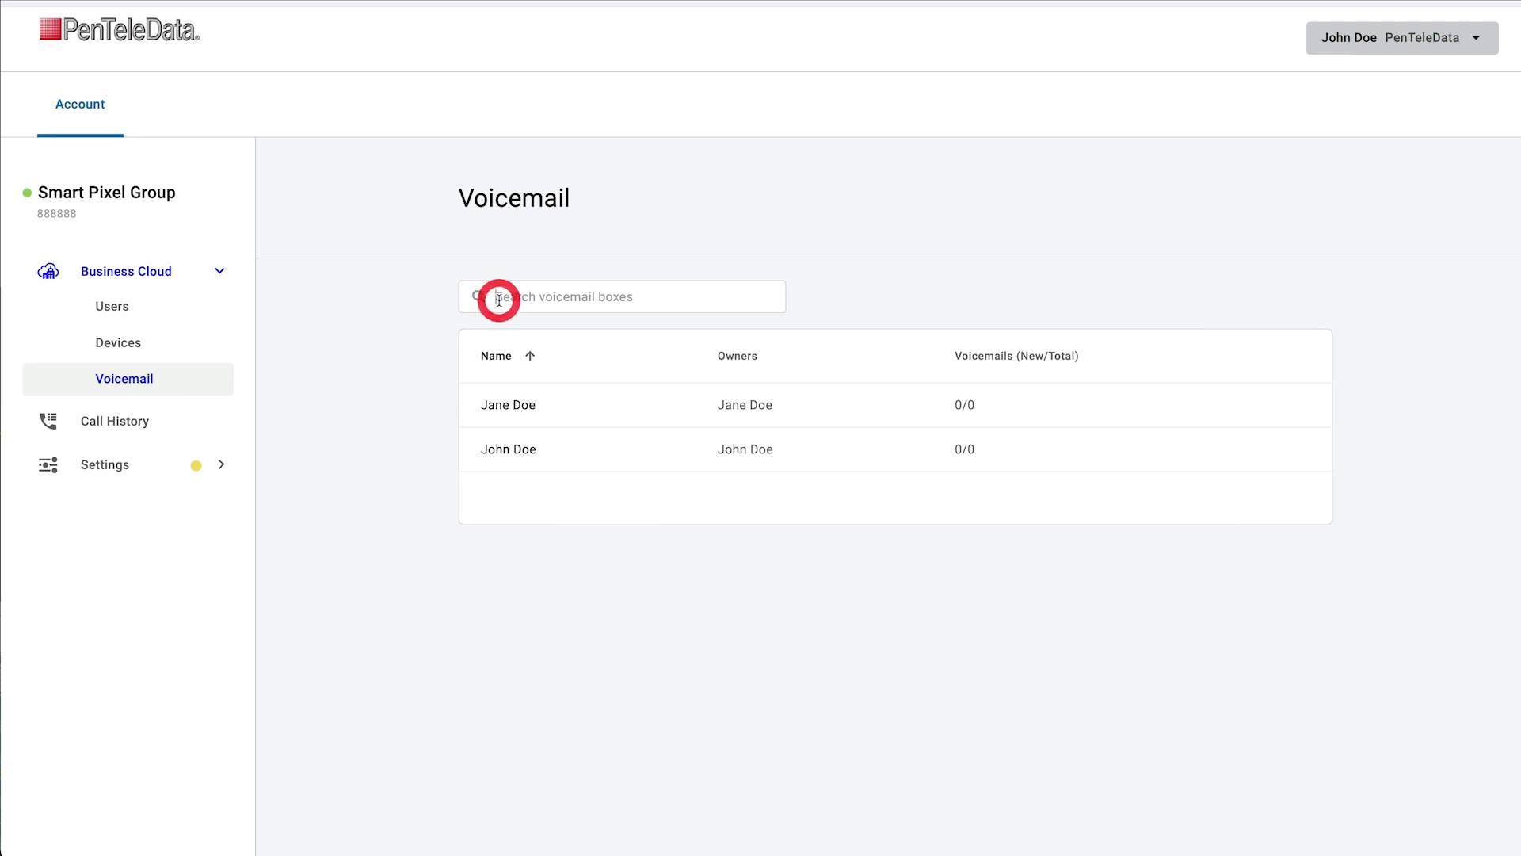
left_click(507, 410)
scroll(504, 406, "down", 2)
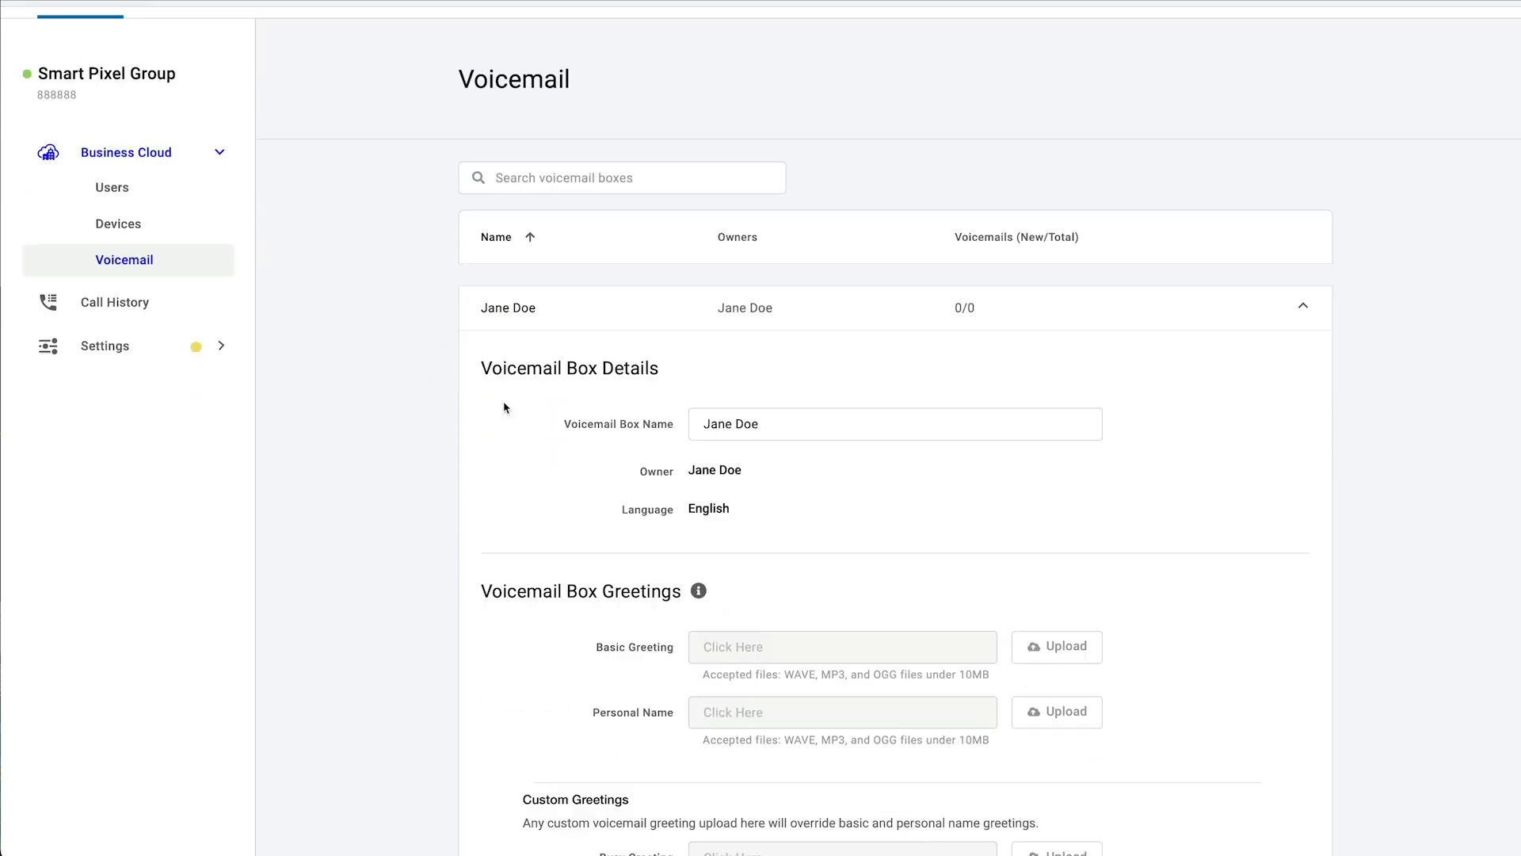
left_click(744, 421)
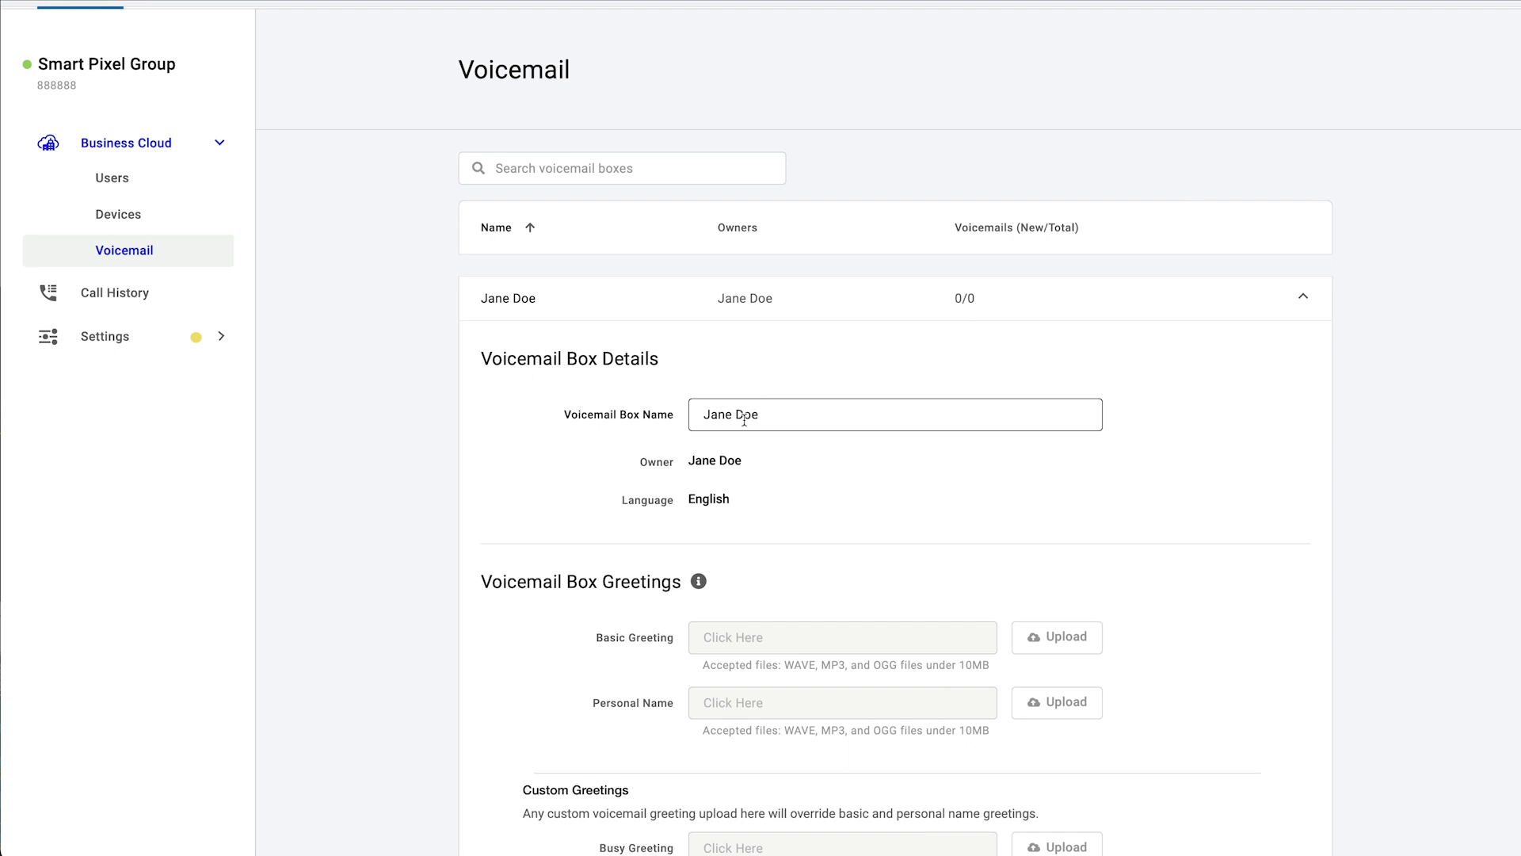
left_click(302, 187)
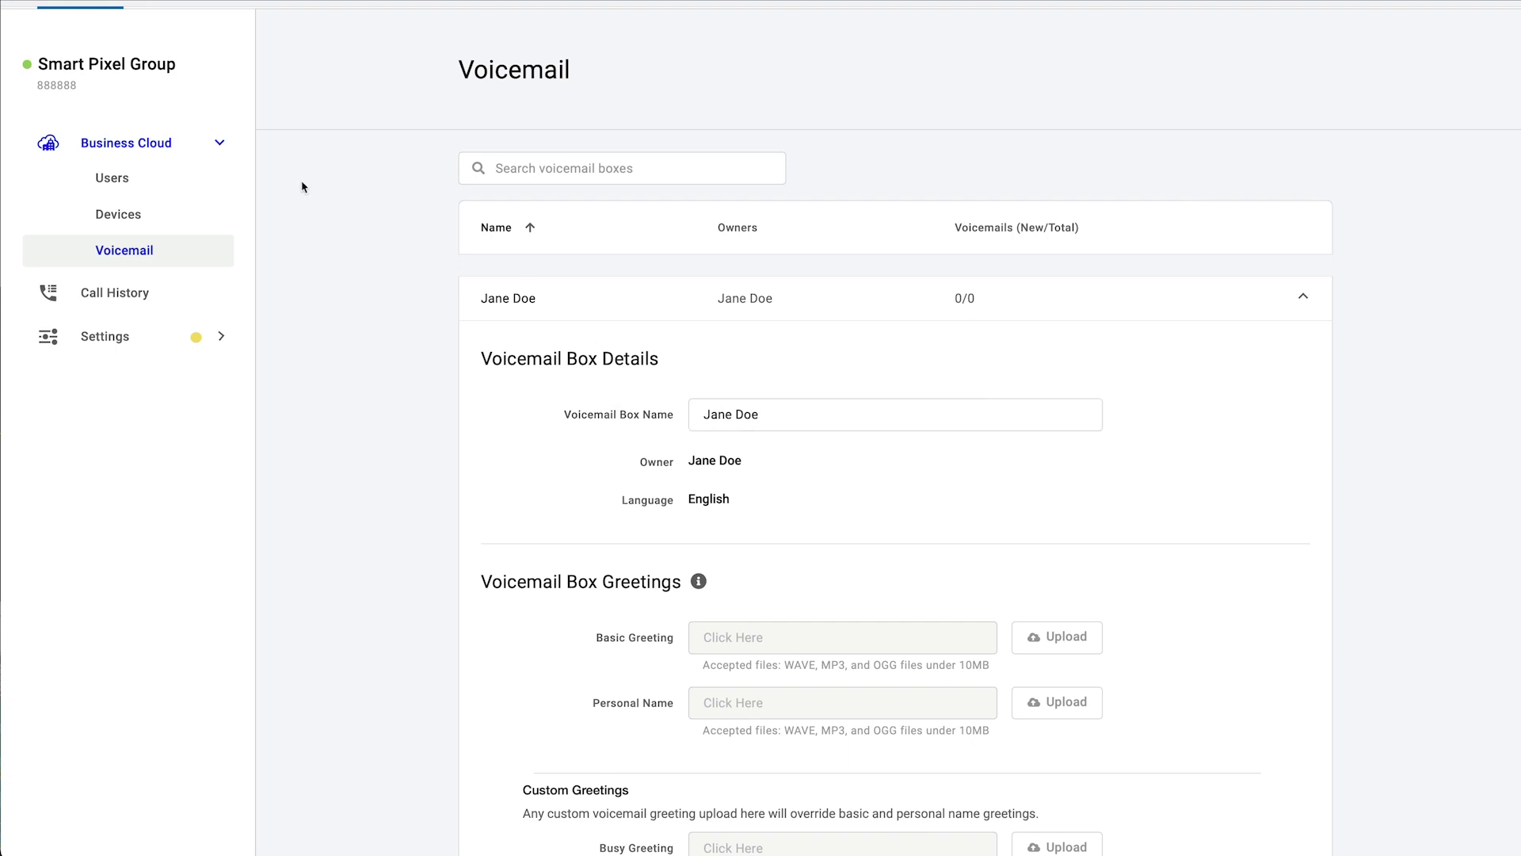
Step: Open the first Business Cloud user's voicemail settings, check the voicemail box name choices, and return to the user list
left_click(123, 180)
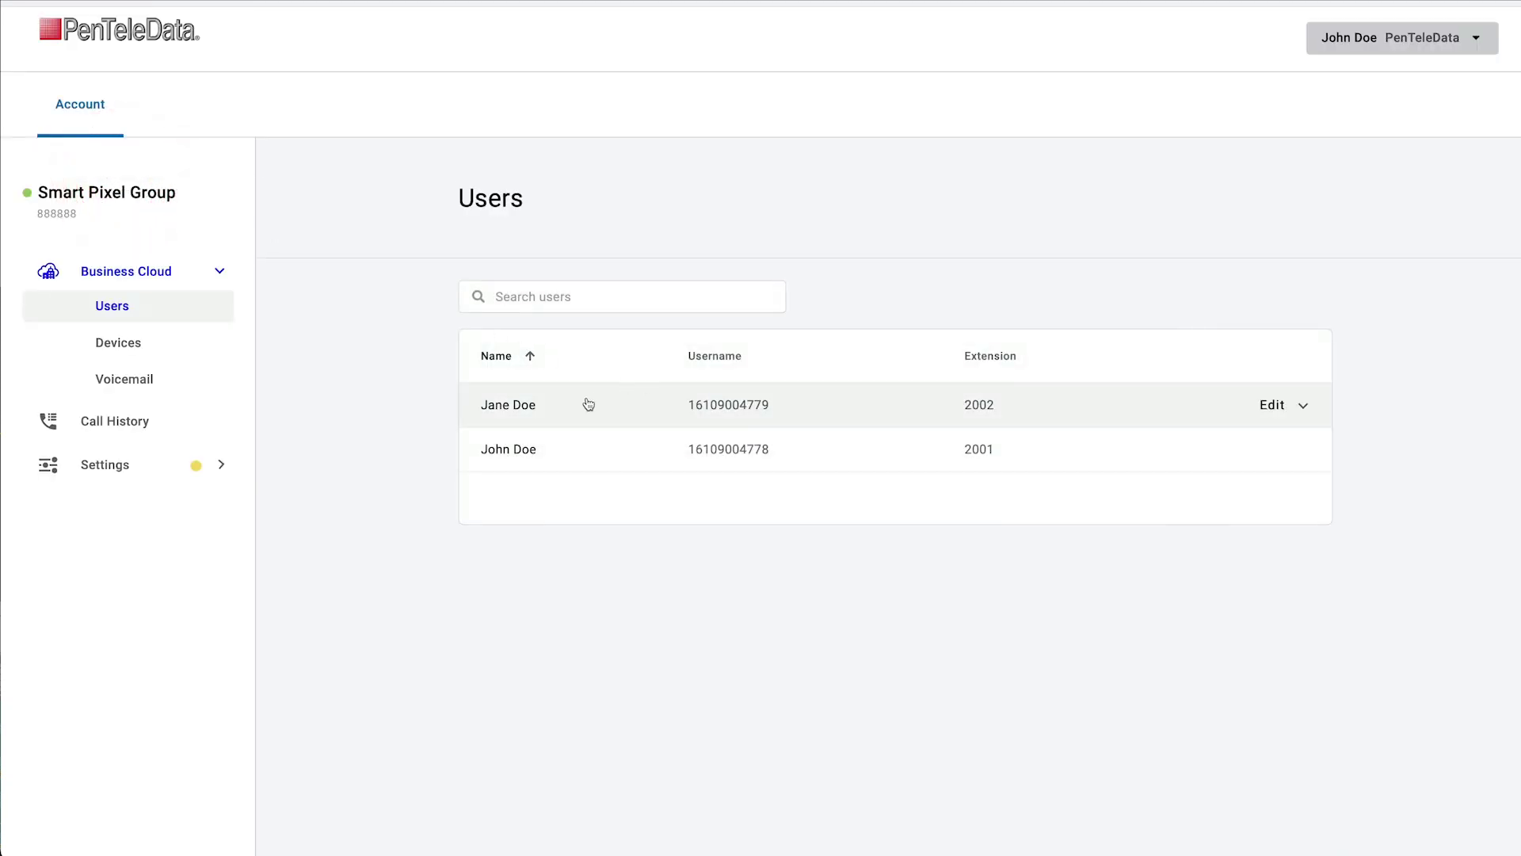
left_click(586, 402)
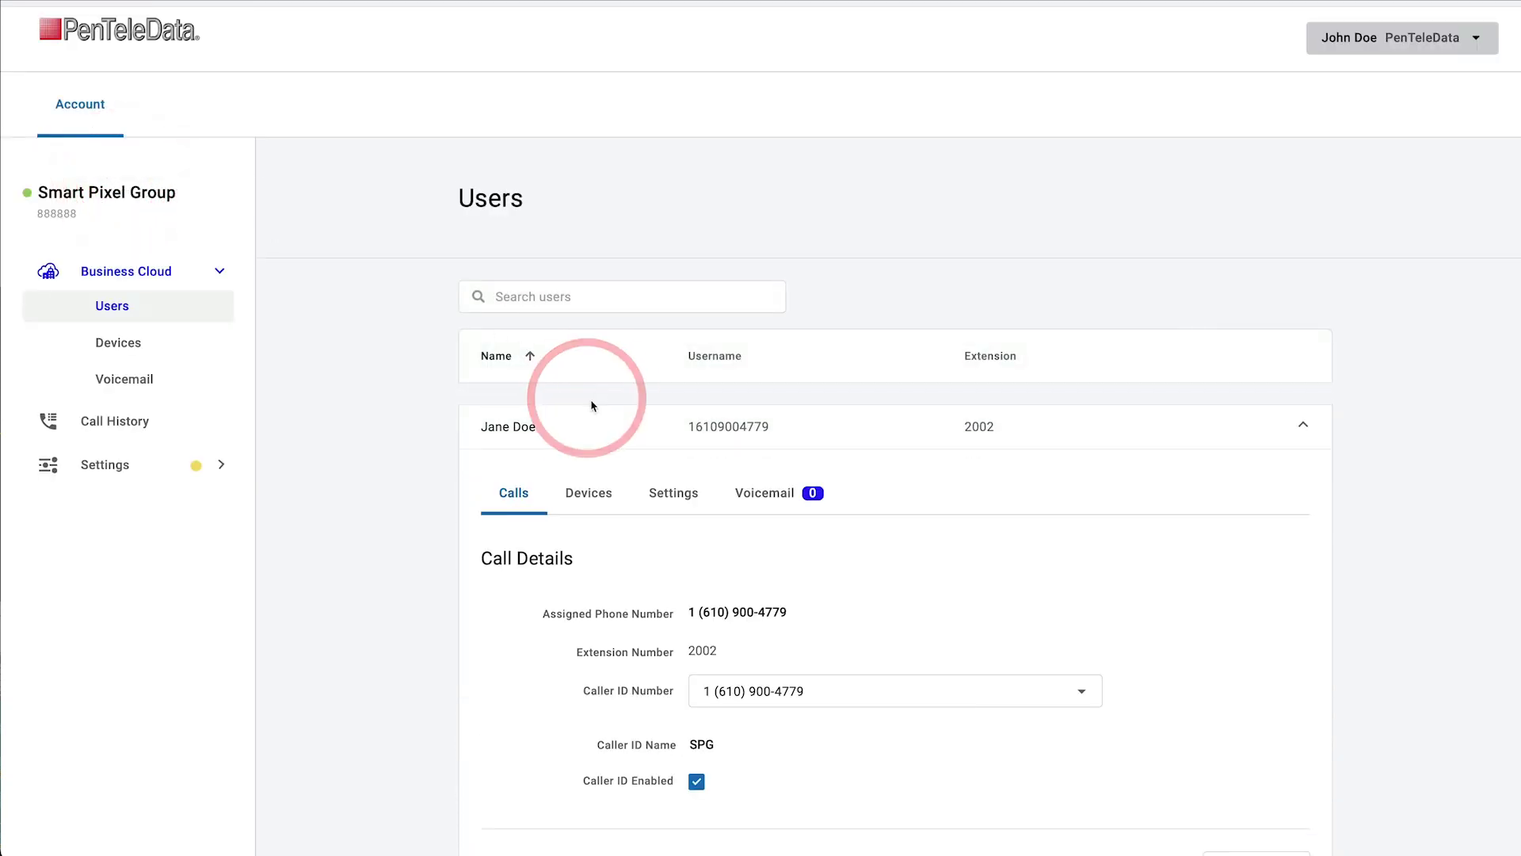
left_click(782, 494)
scroll(807, 528, "down", 5)
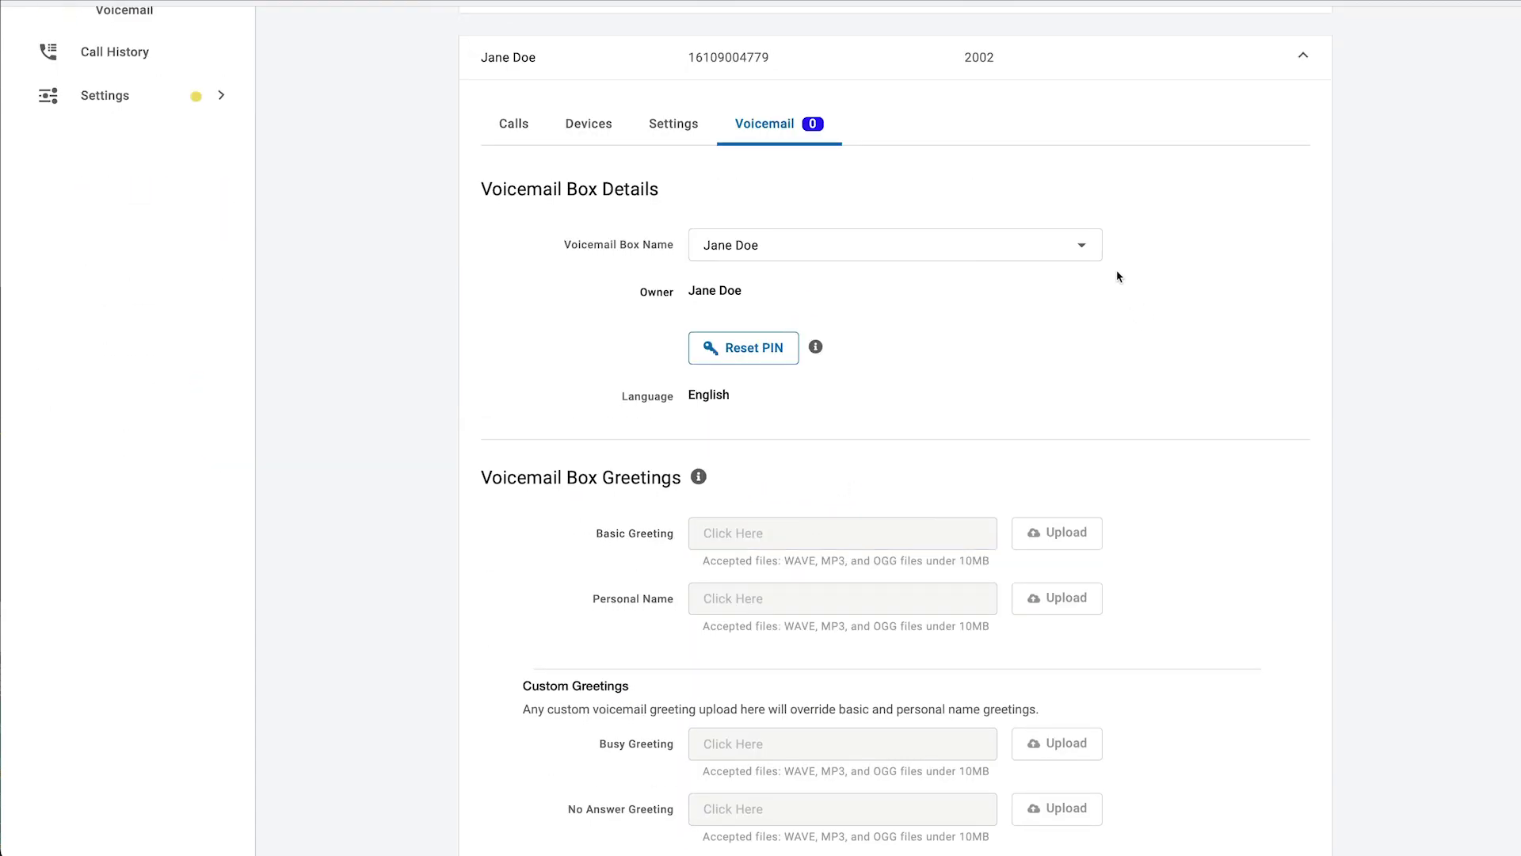
left_click(1081, 245)
left_click(1081, 244)
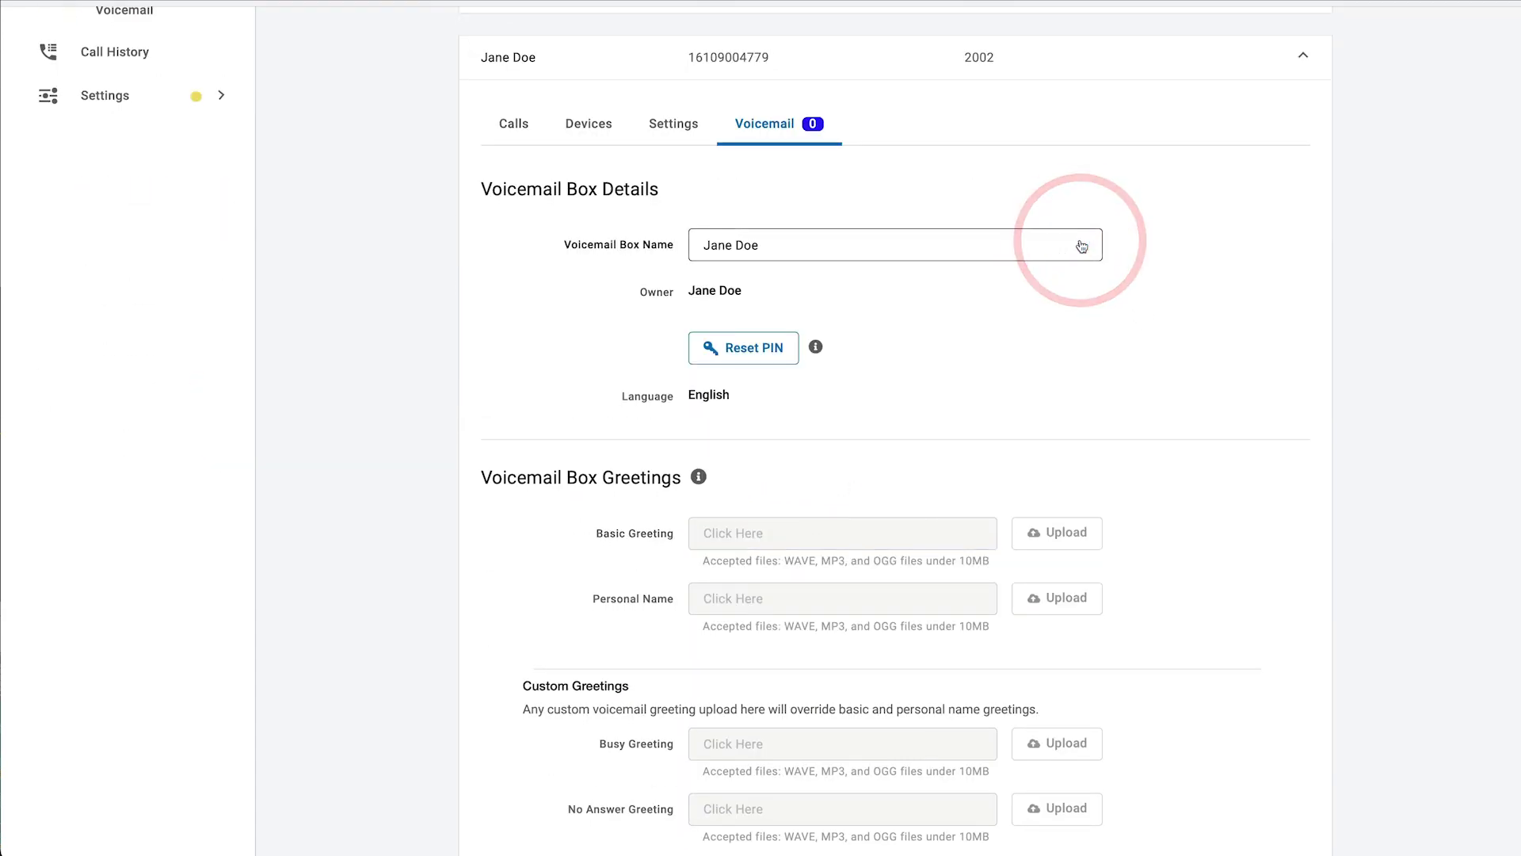
left_click(112, 306)
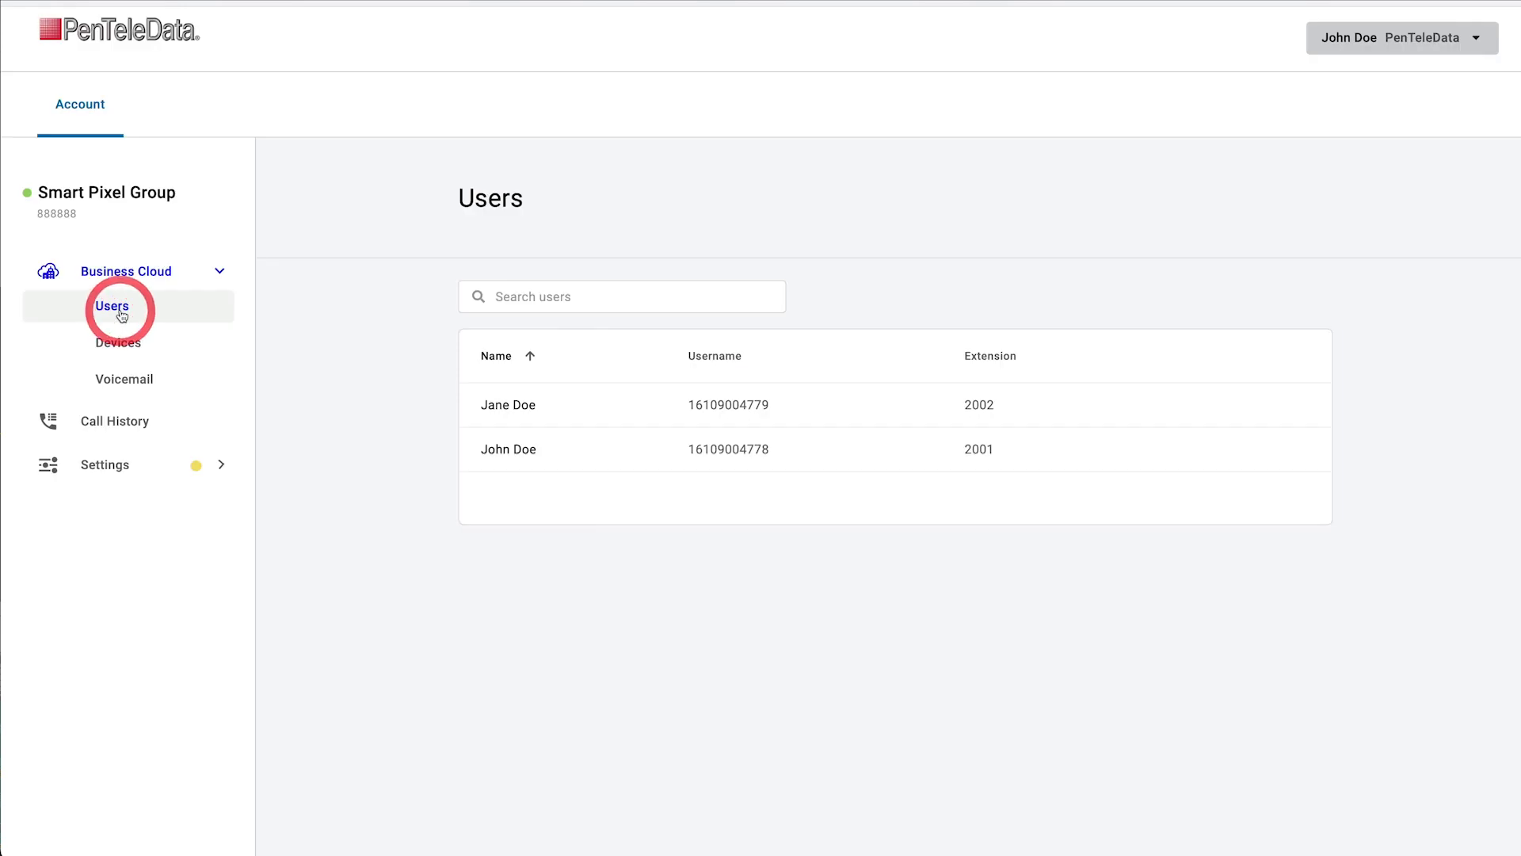
Step: Open the call history, view the date range calendar, and close it without changing the dates
left_click(114, 423)
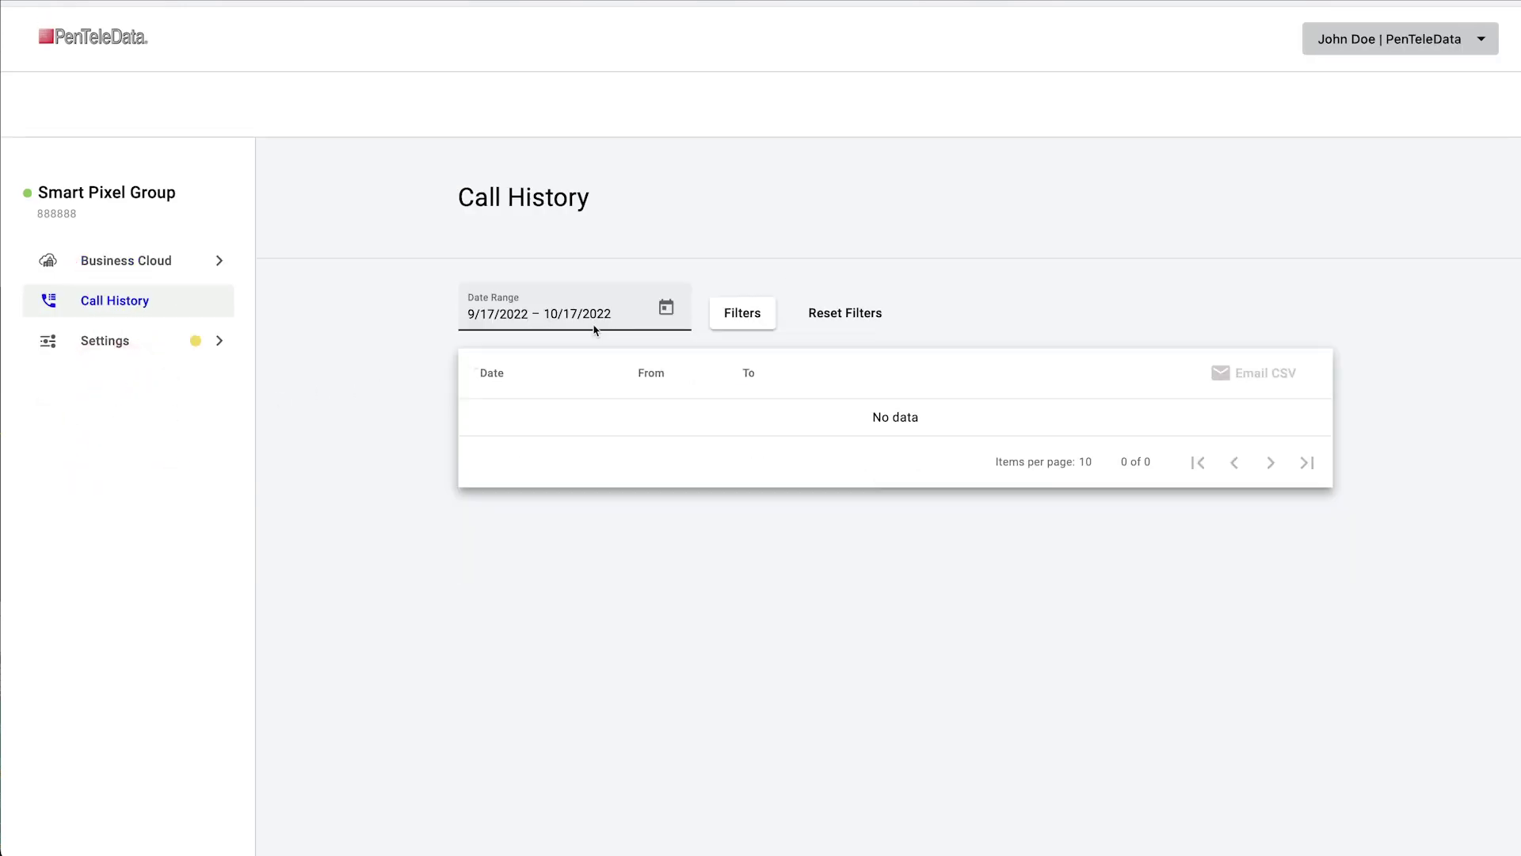
left_click(668, 310)
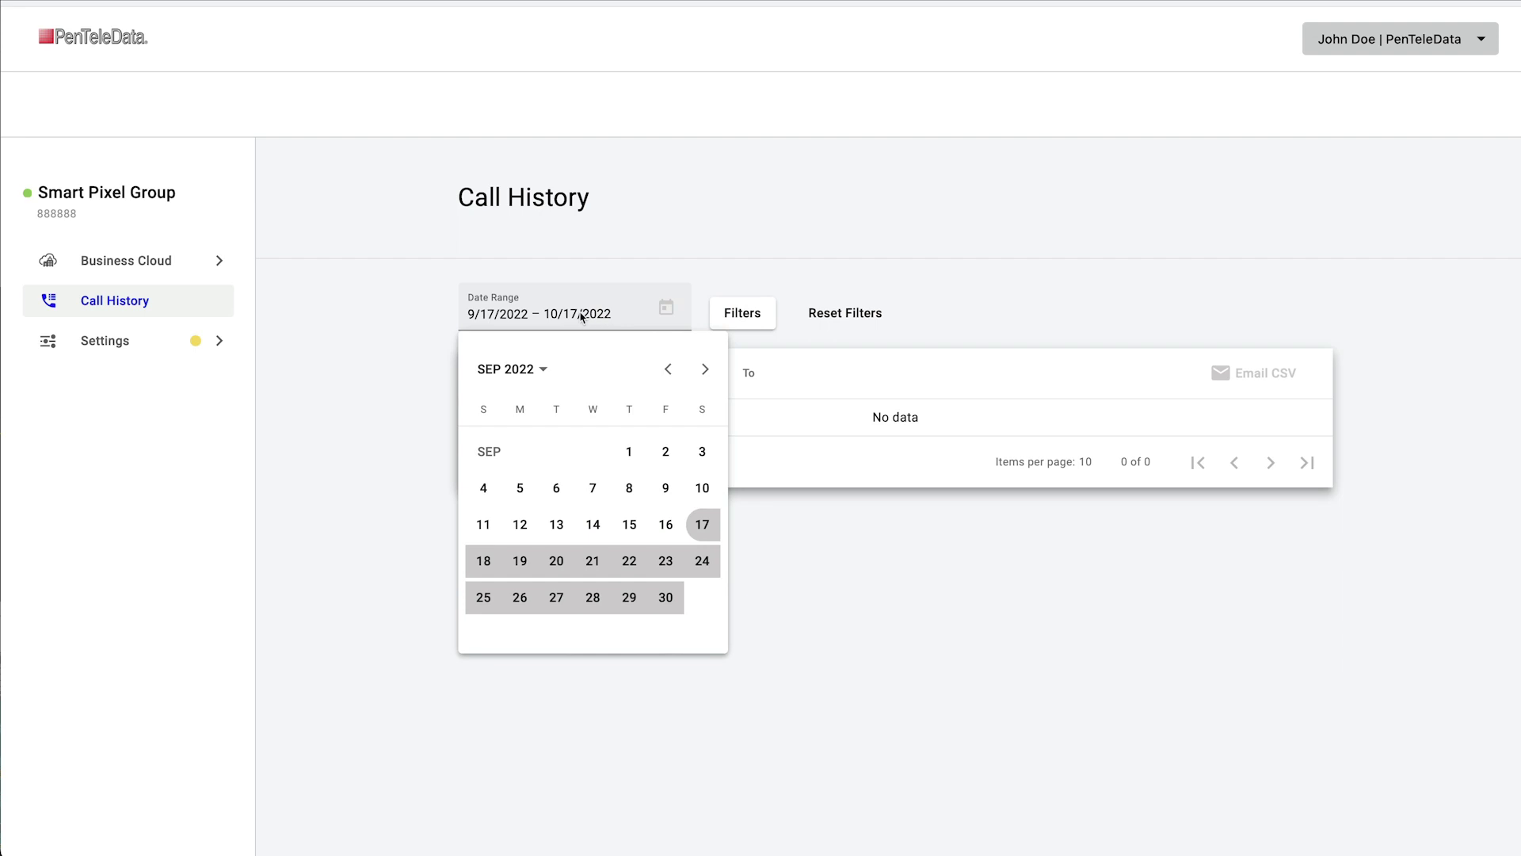
left_click(465, 313)
left_click(577, 314)
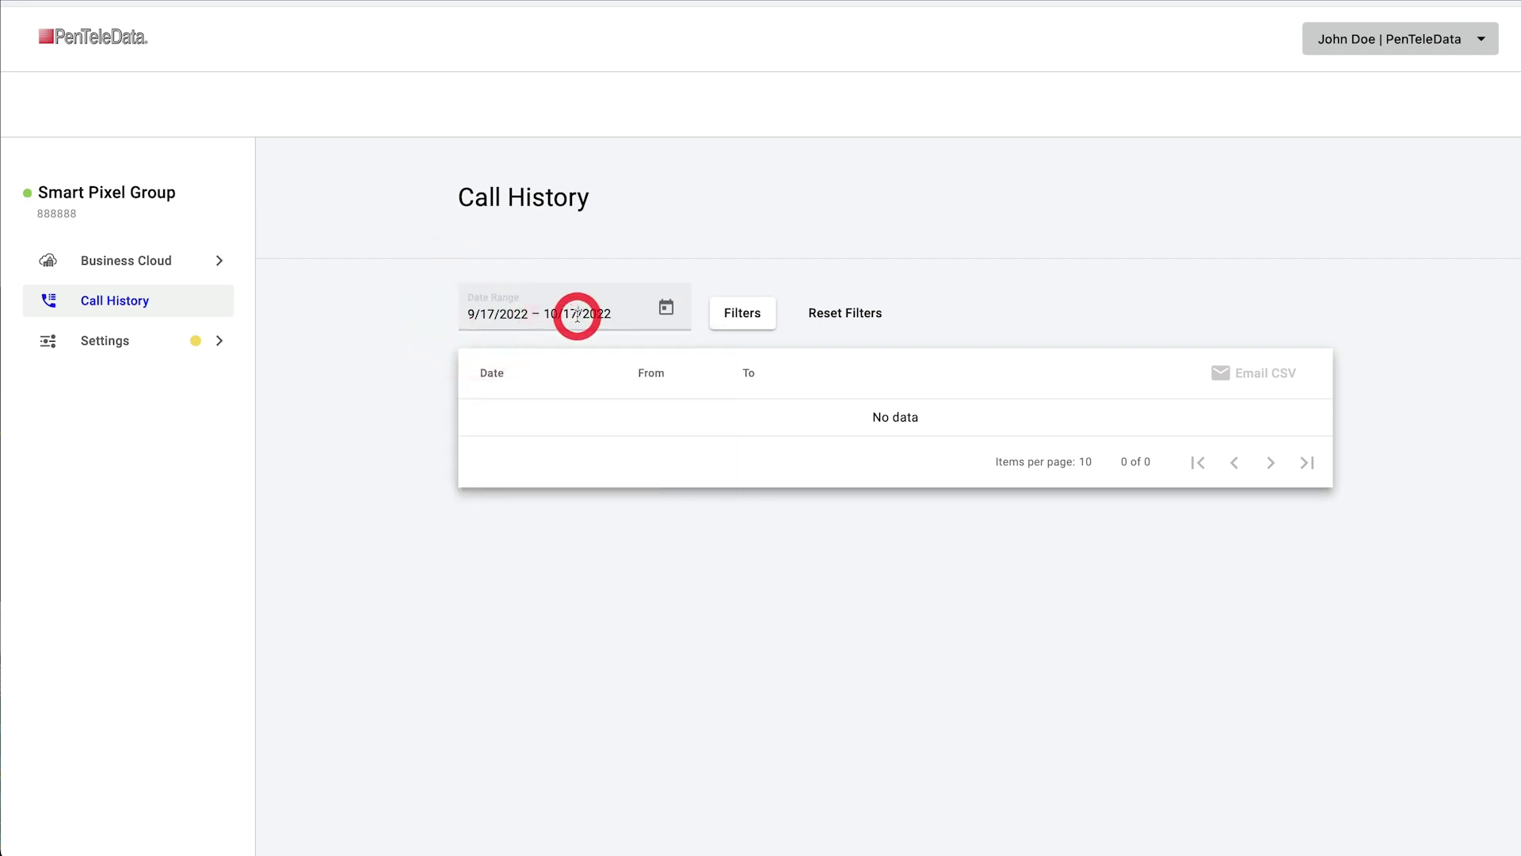
Step: Filter the call history to inbound calls flagged Answered, Busy, Forwarded, Missed and Sent To VM, and save the filters
left_click(750, 322)
left_click(734, 373)
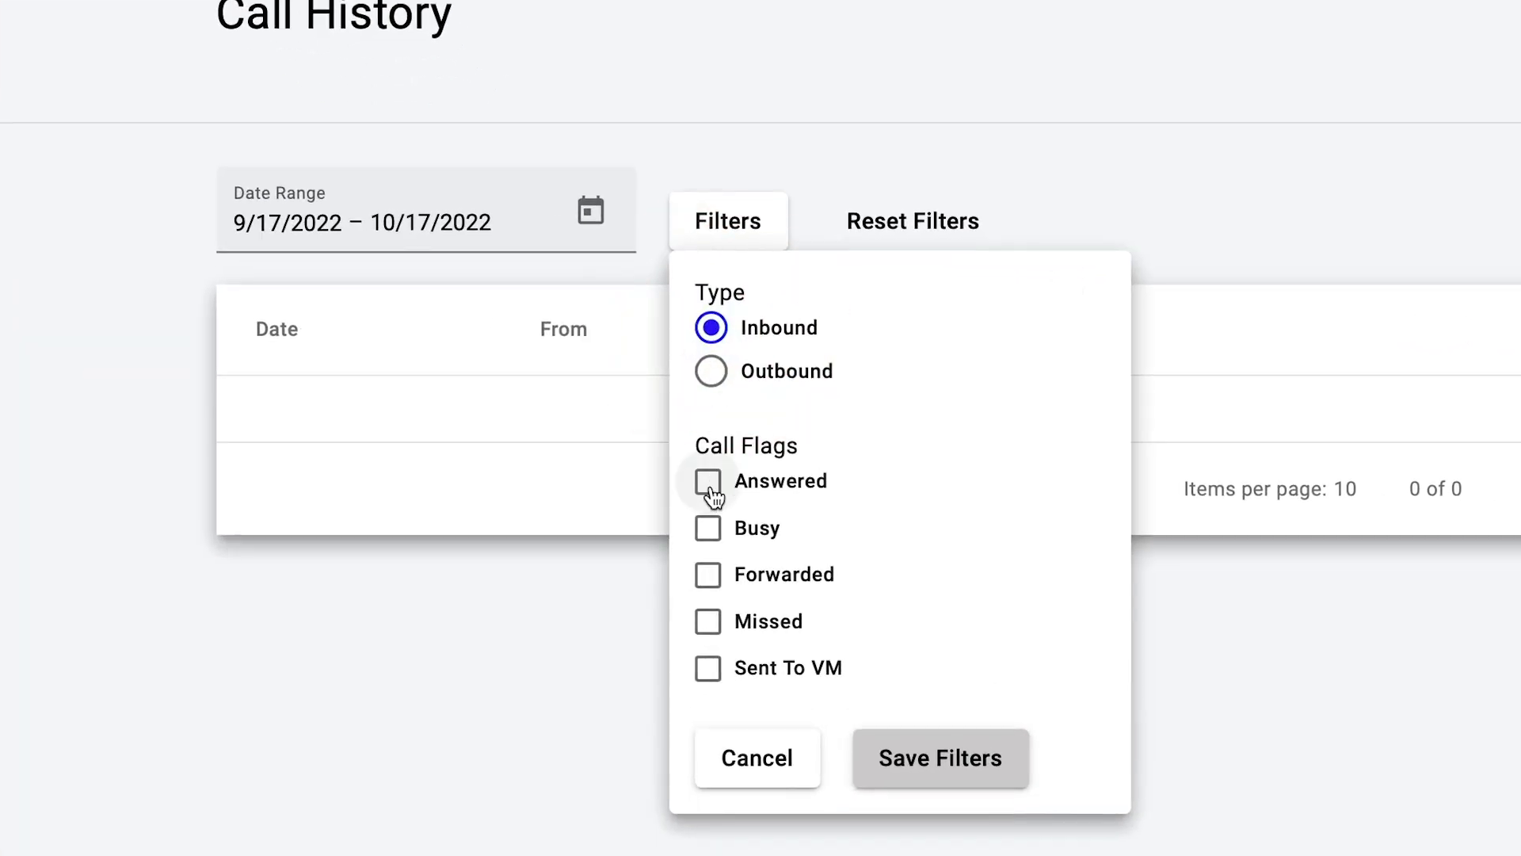
left_click(712, 493)
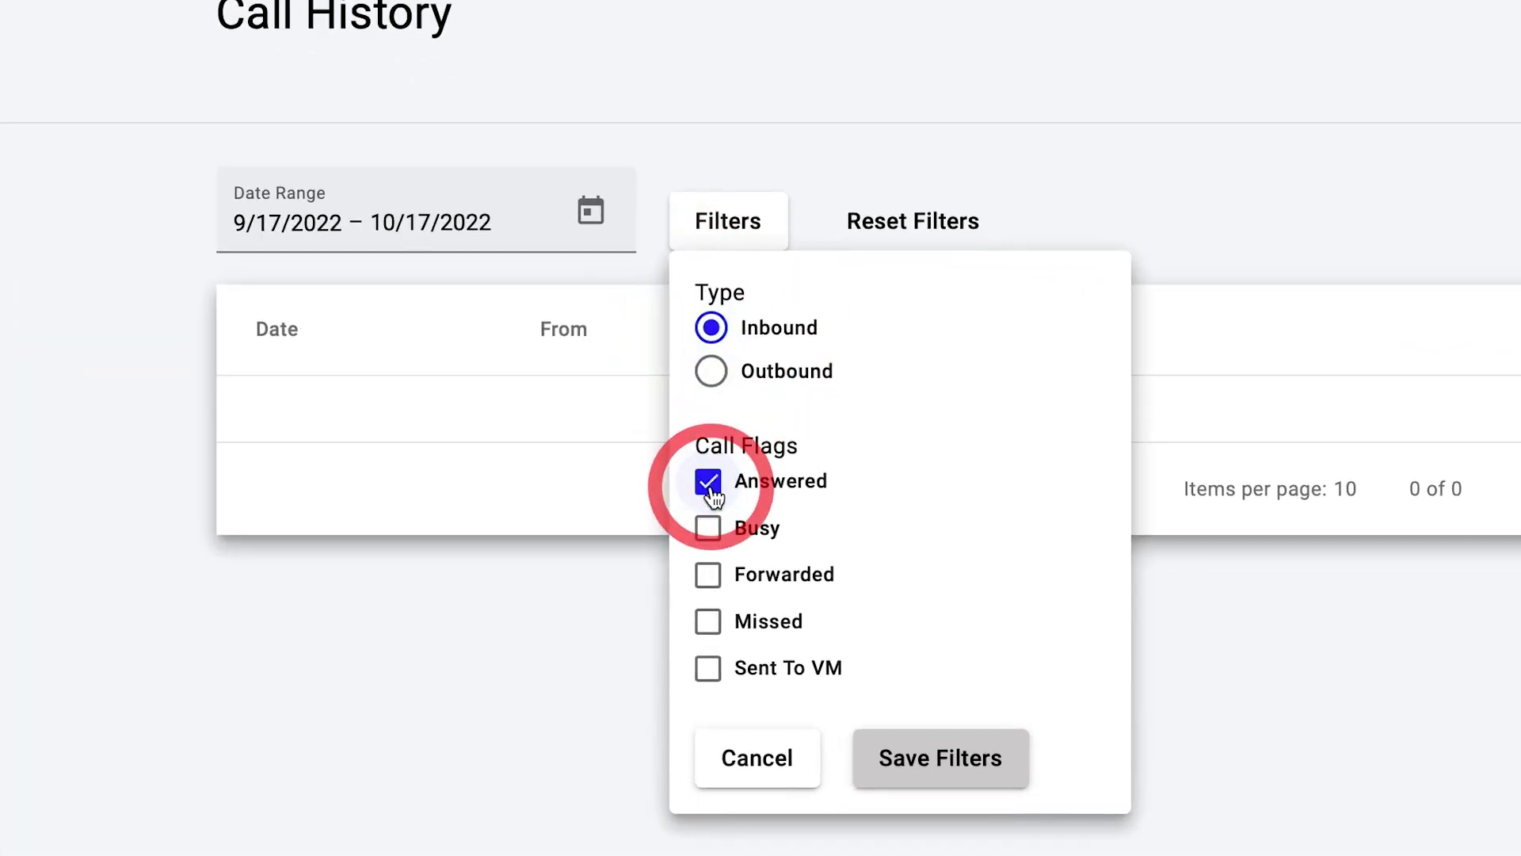
left_click(710, 530)
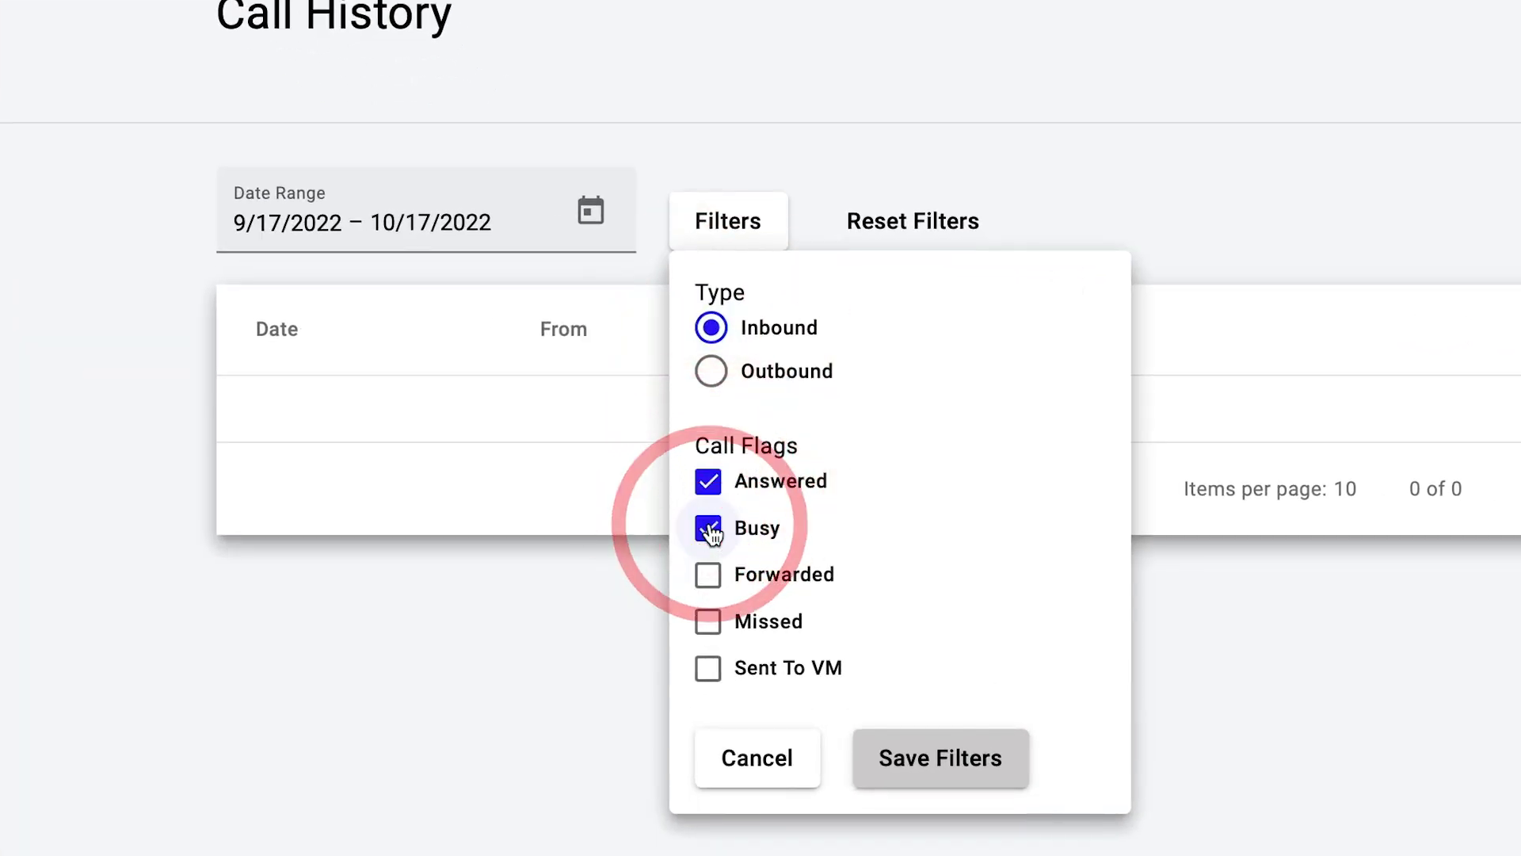
left_click(712, 581)
left_click(709, 619)
left_click(710, 669)
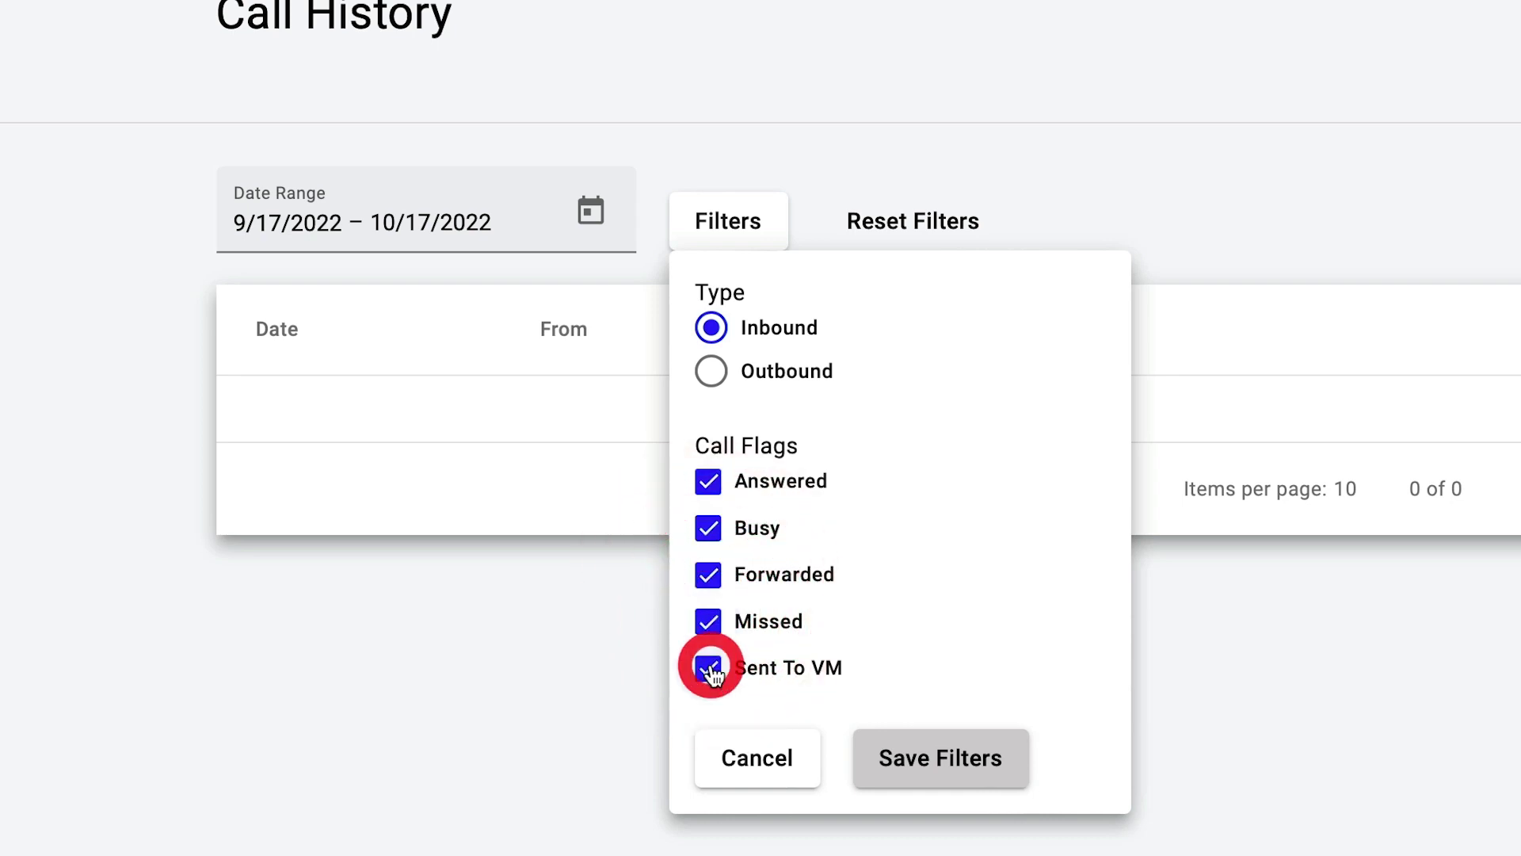
left_click(943, 776)
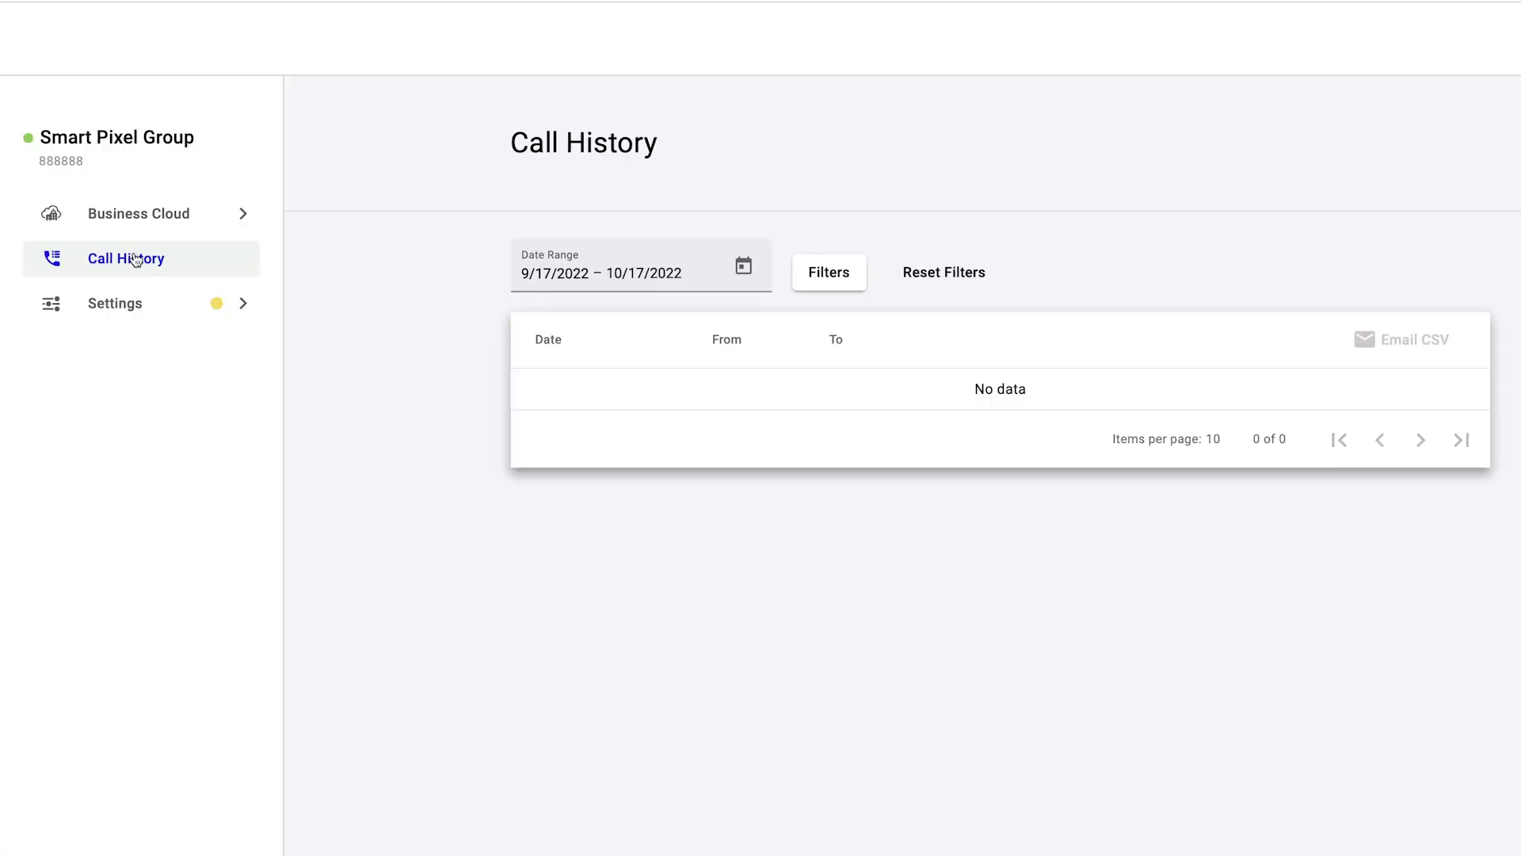
Step: Open the general account settings and inspect the email field for emergency call notifications
left_click(131, 309)
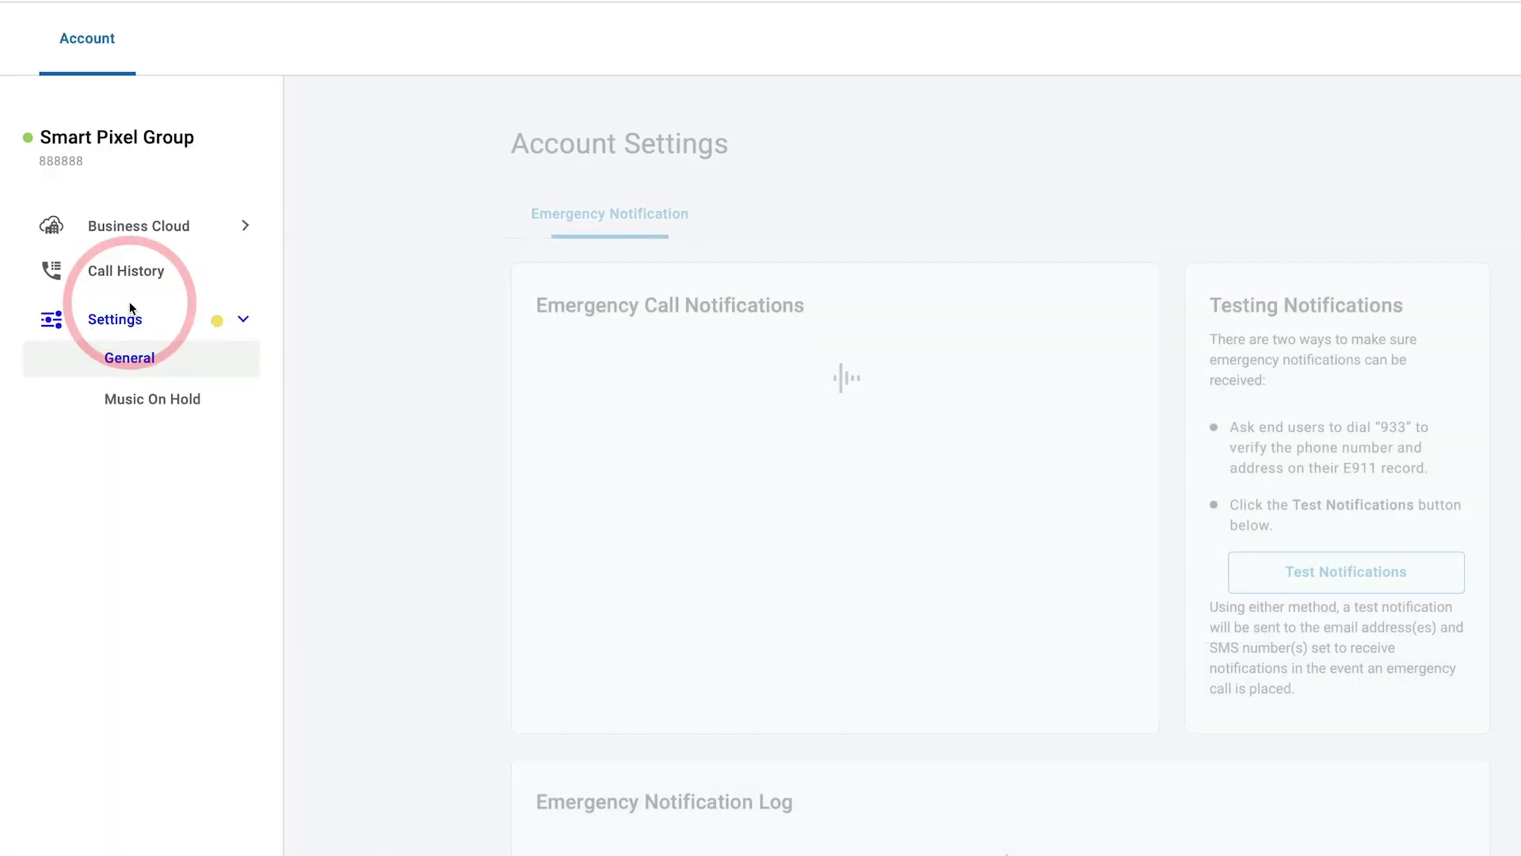
scroll(445, 423, "down", 2)
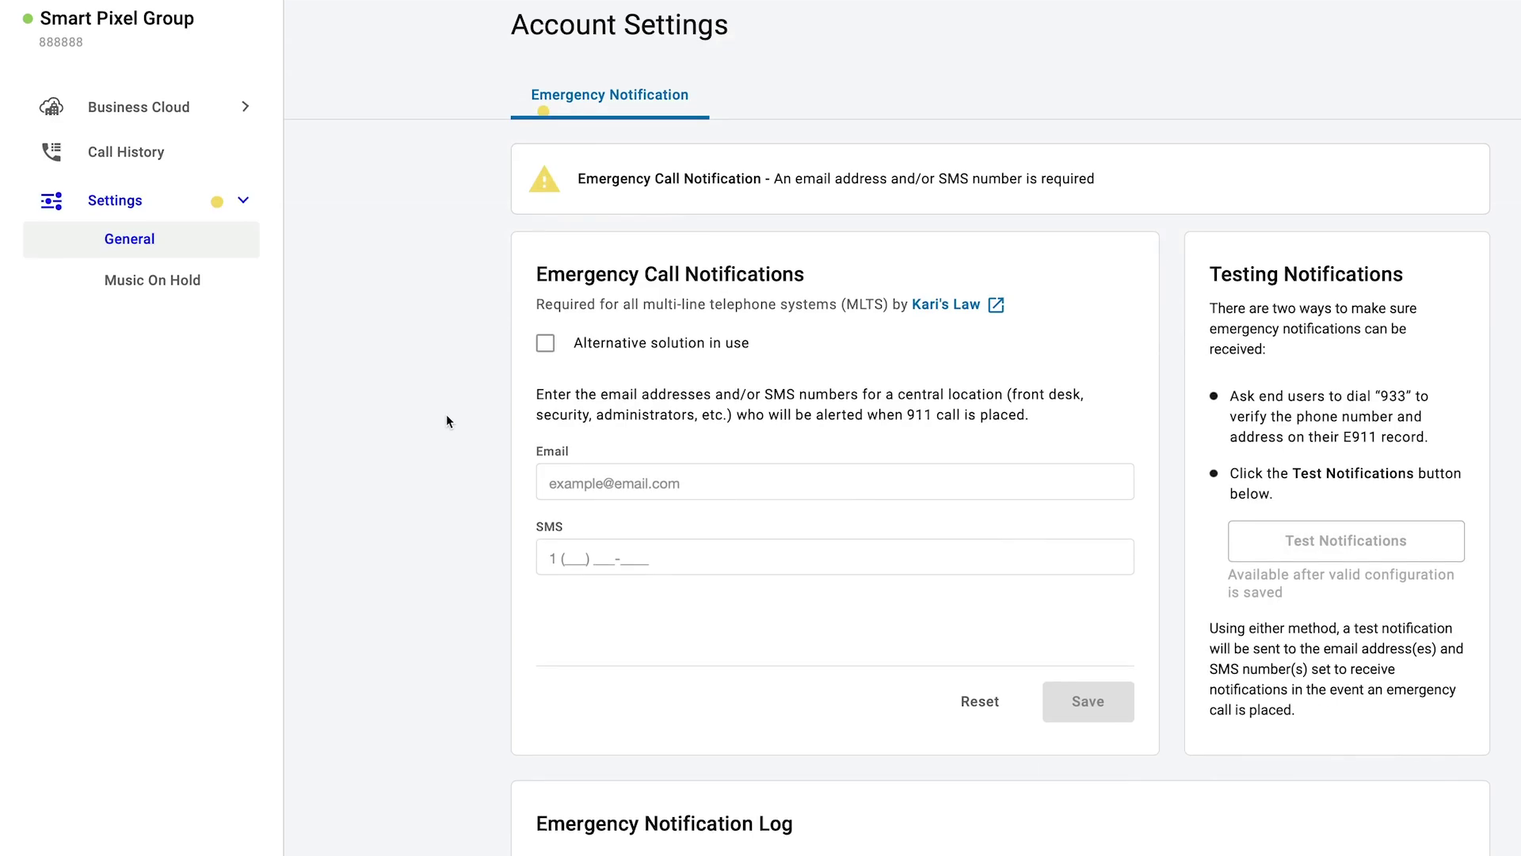
left_click(539, 476)
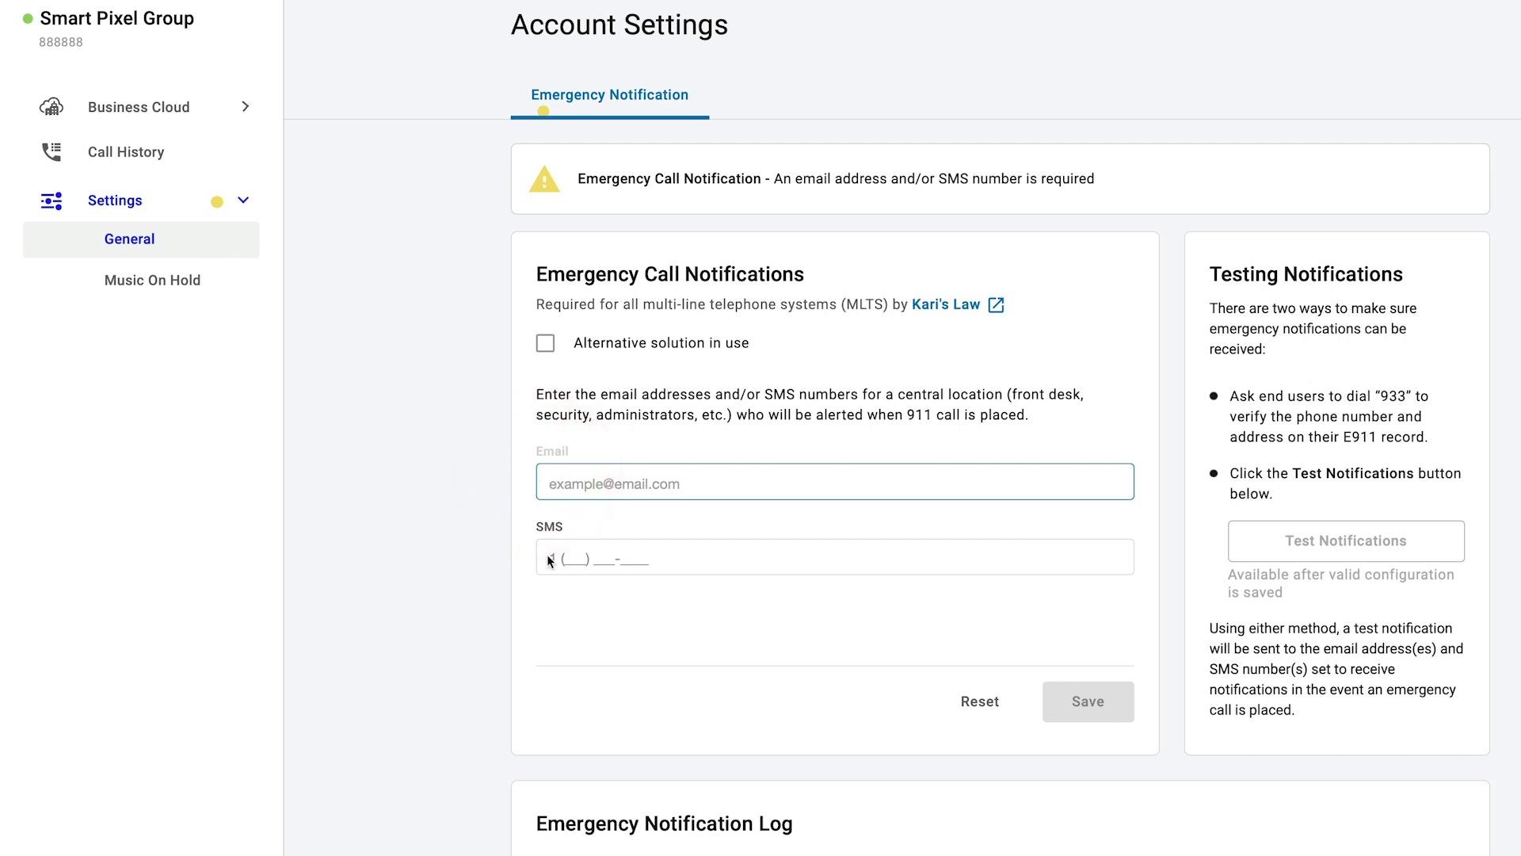